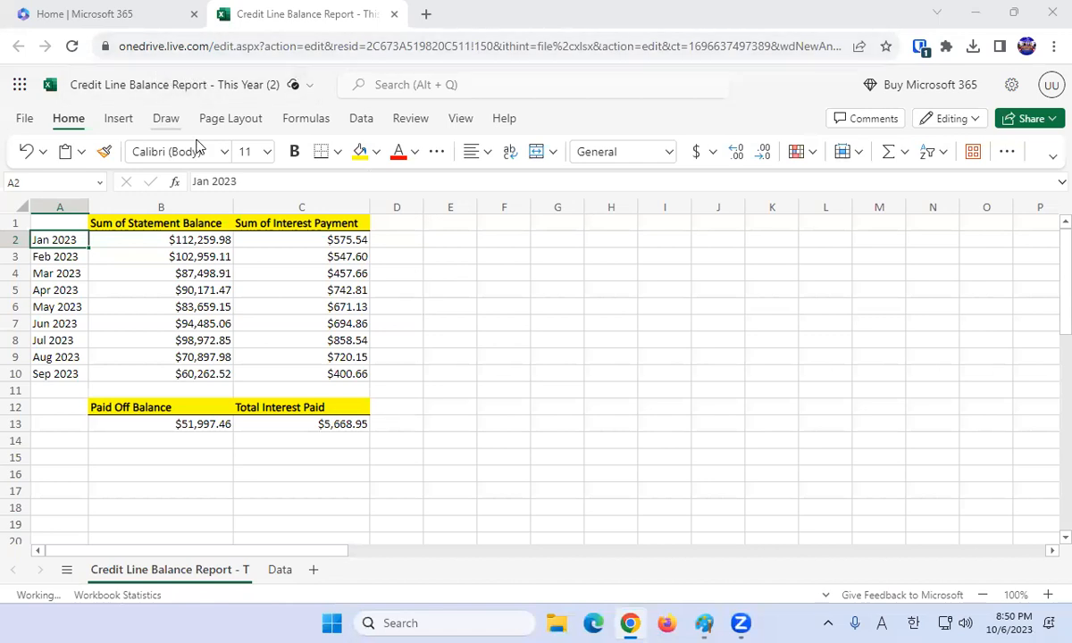
- Examine the monthly statement balances from January to September 2023 on the credit line balance report sheet
click(412, 239)
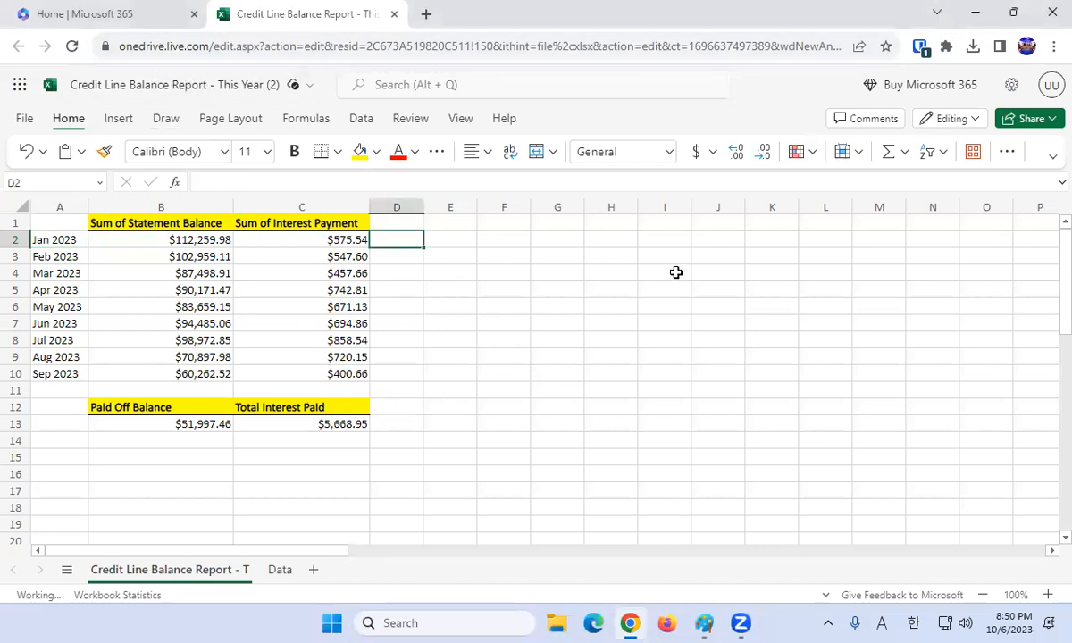
key(Left)
key(Left)
key(Left)
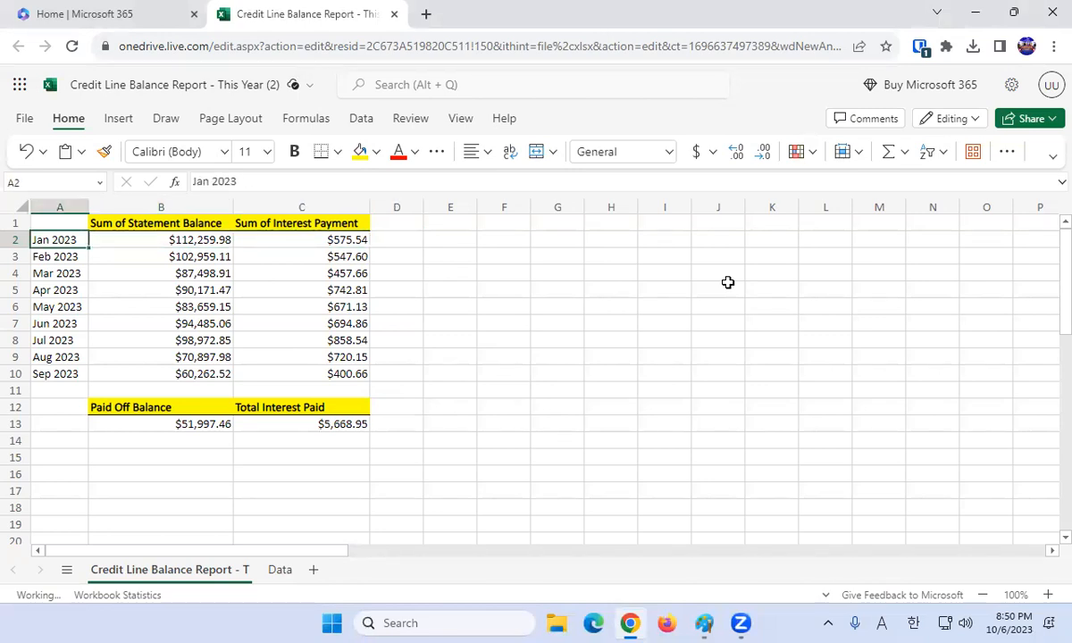
key(Right)
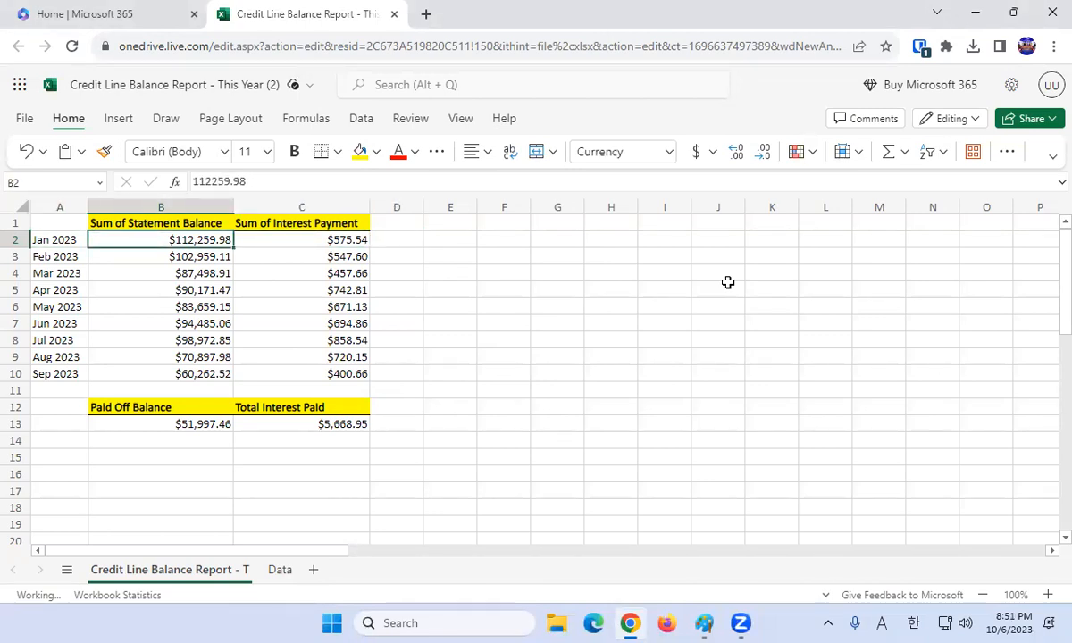
key(Left)
key(Down)
key(Down)
key(Down)
key(Down)
key(Down)
key(Down)
key(Down)
key(Down)
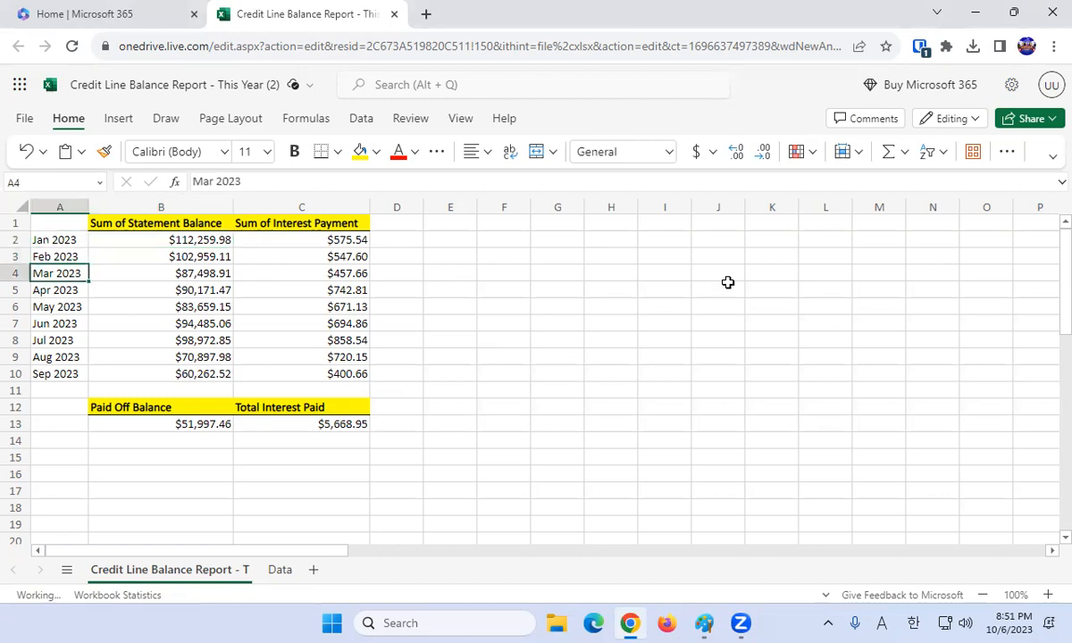
- Inspect the Paid Off Balance and Total Interest Paid formulas below the monthly summary
key(Right)
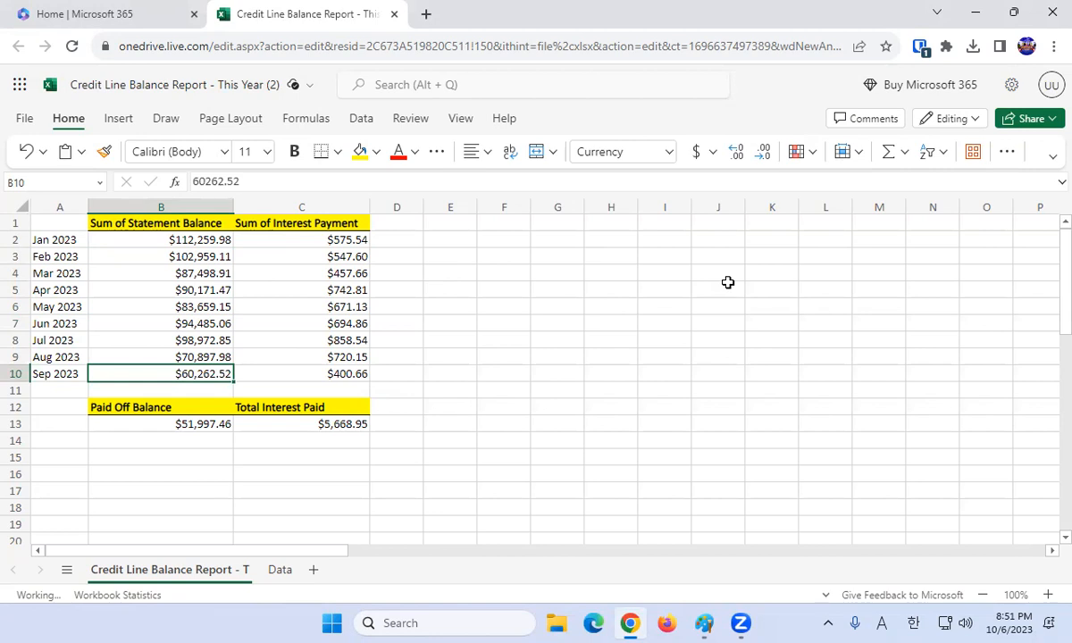
key(Down)
key(Down)
key(Down)
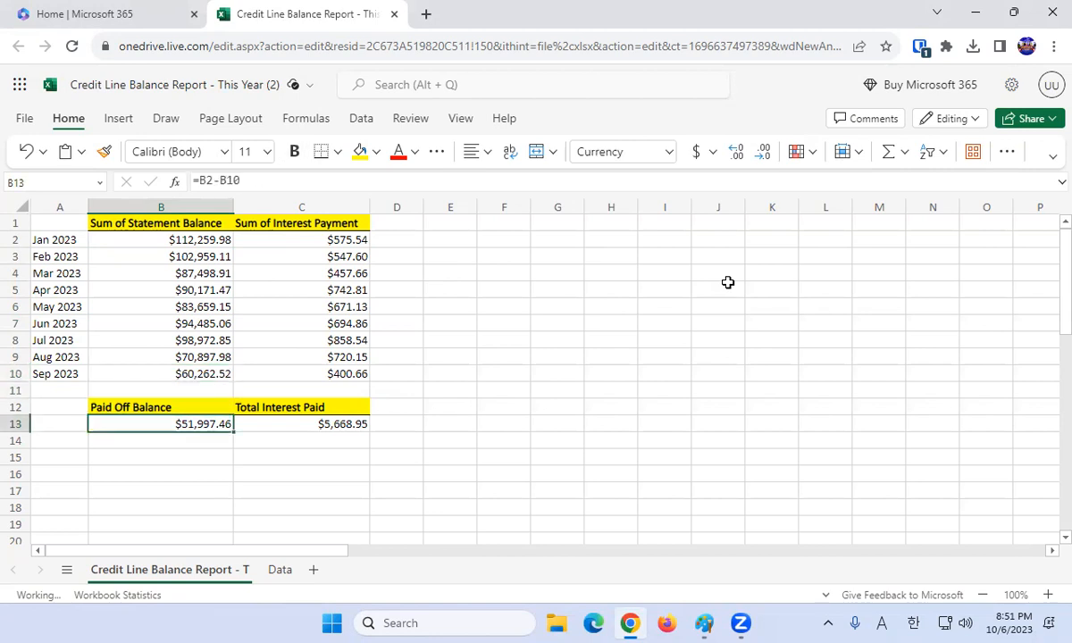
key(Right)
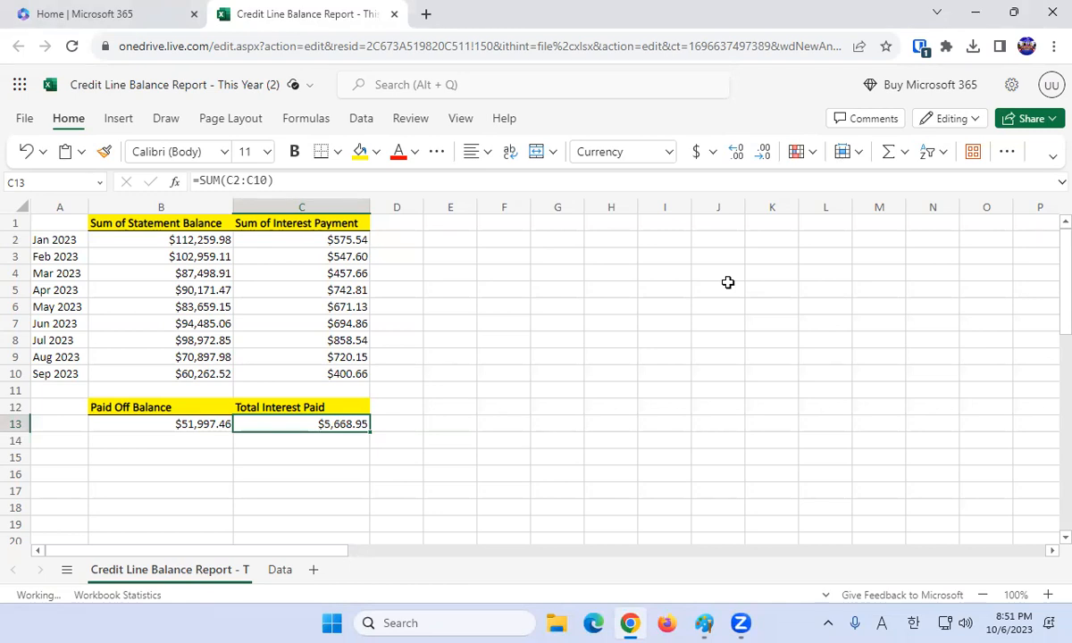
key(Up)
key(Up)
key(Up)
key(Up)
key(Down)
key(Down)
key(Down)
key(Down)
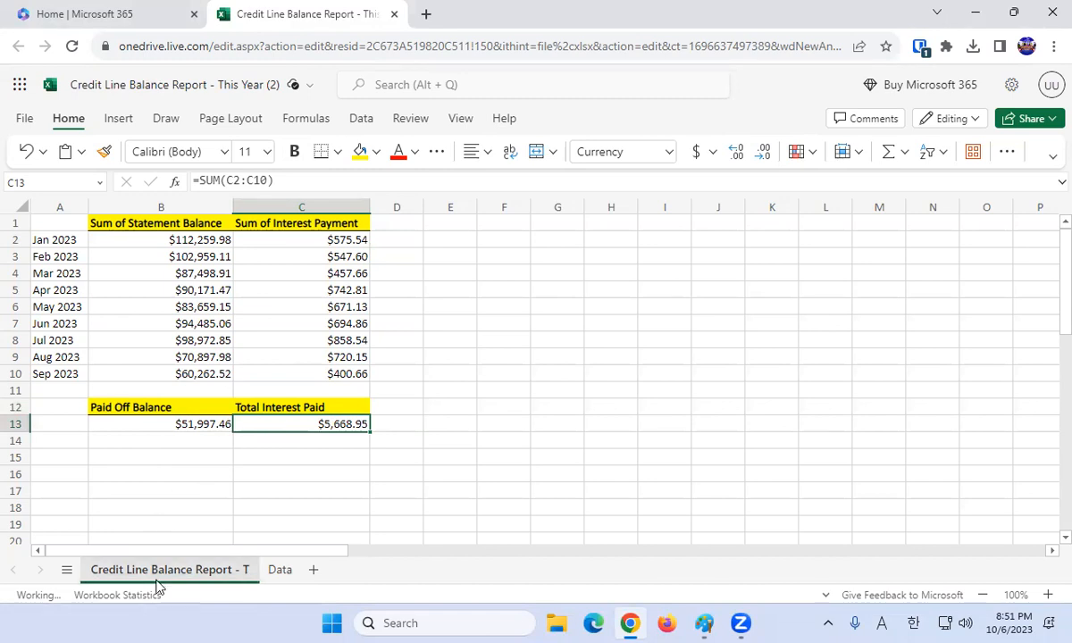
- Open the Data sheet and review its columns from Statement Date through Cash Flow Index in the first record
click(280, 572)
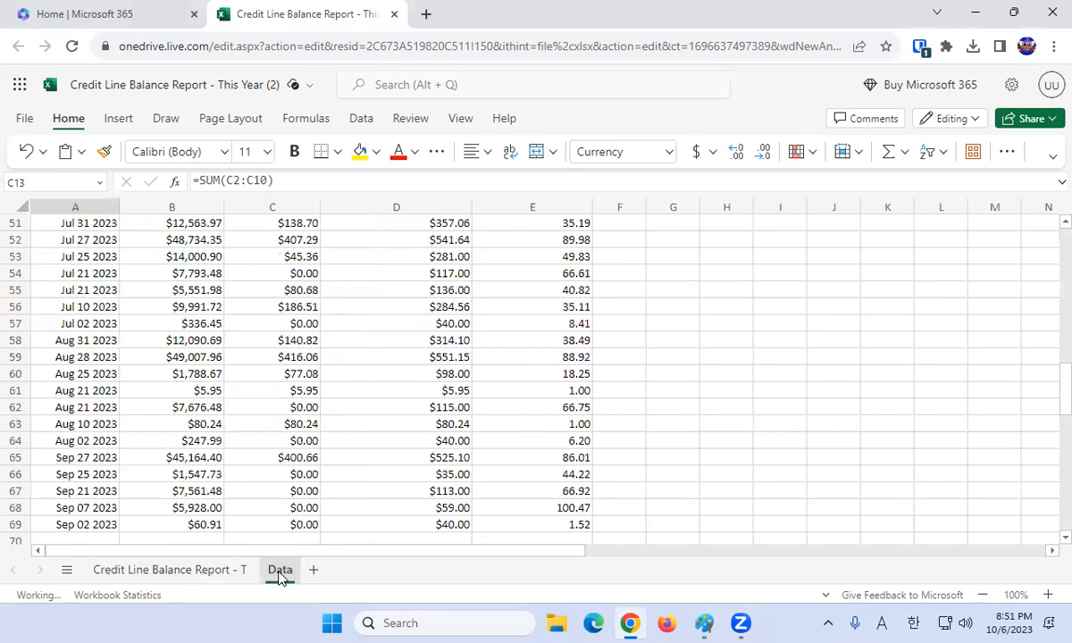
scroll(286, 406, up, 15)
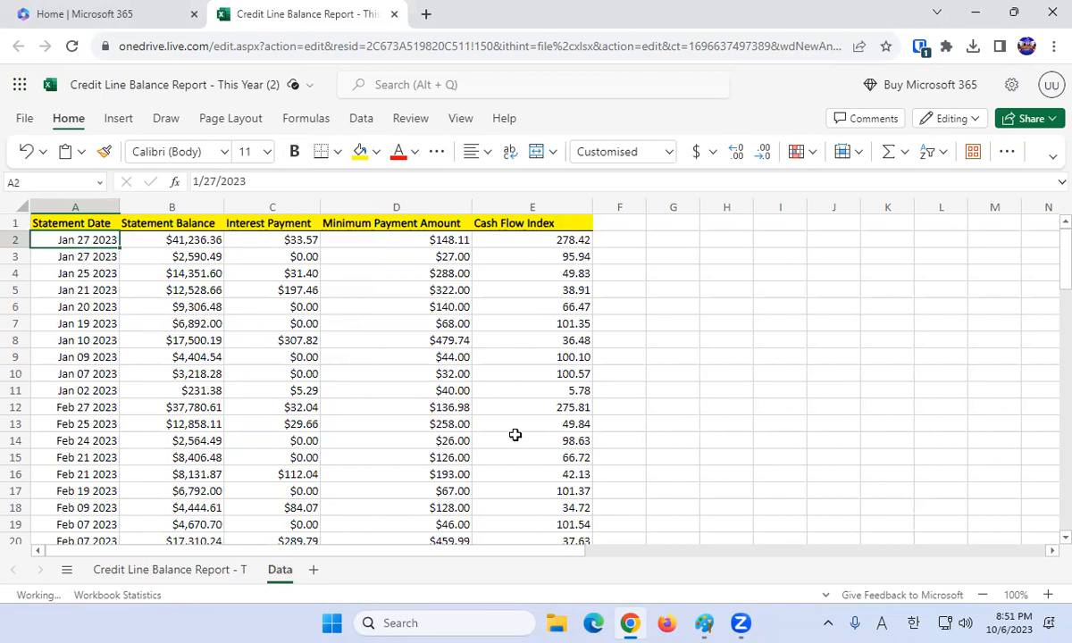
key(Right)
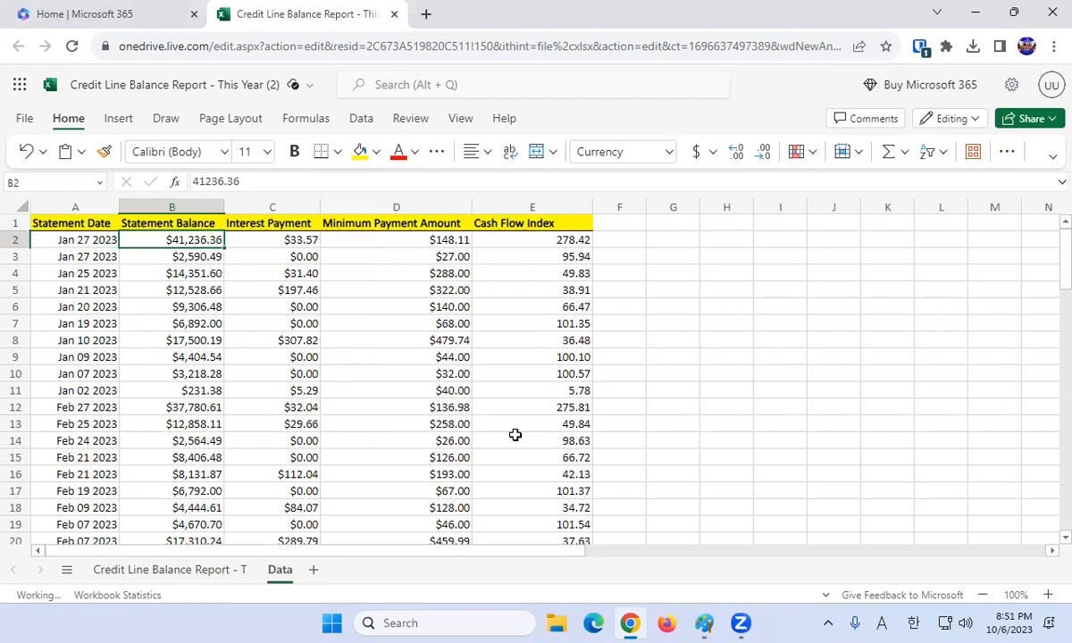
key(Right)
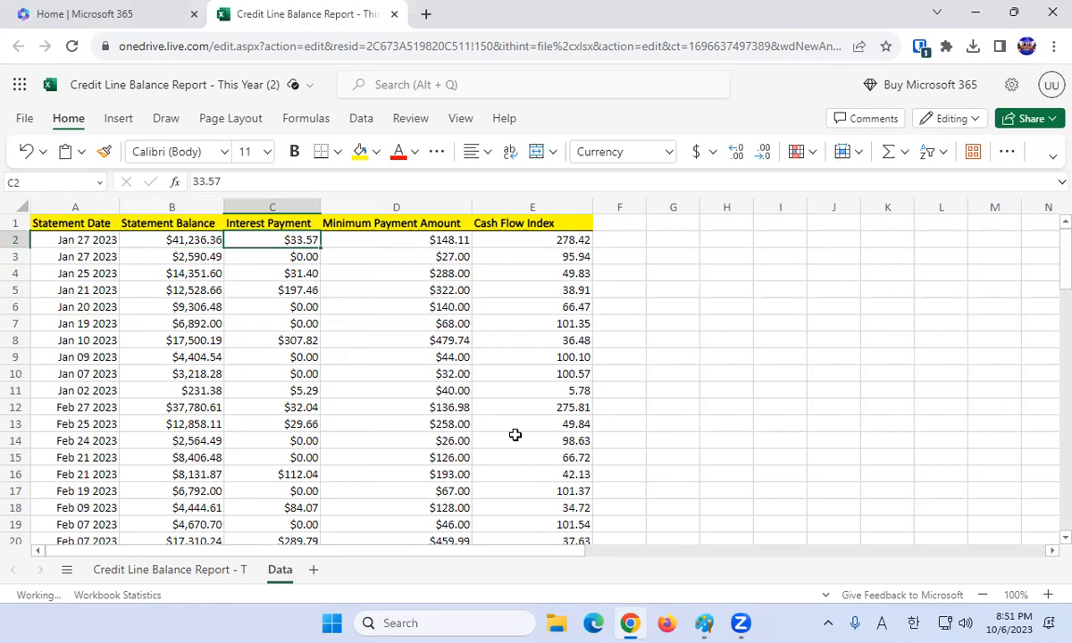
key(Right)
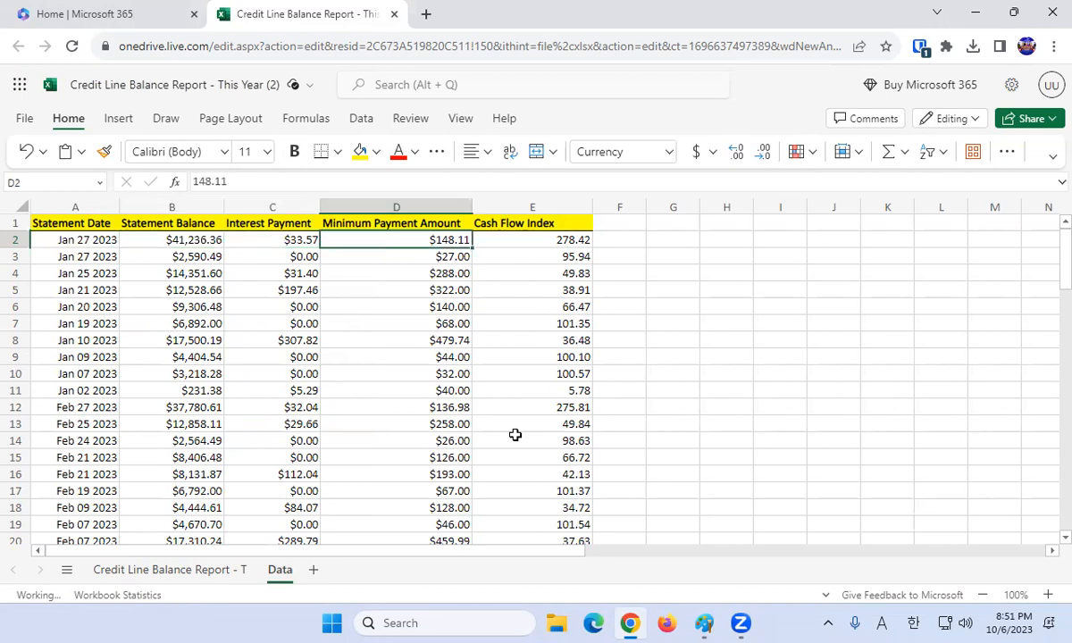
key(Right)
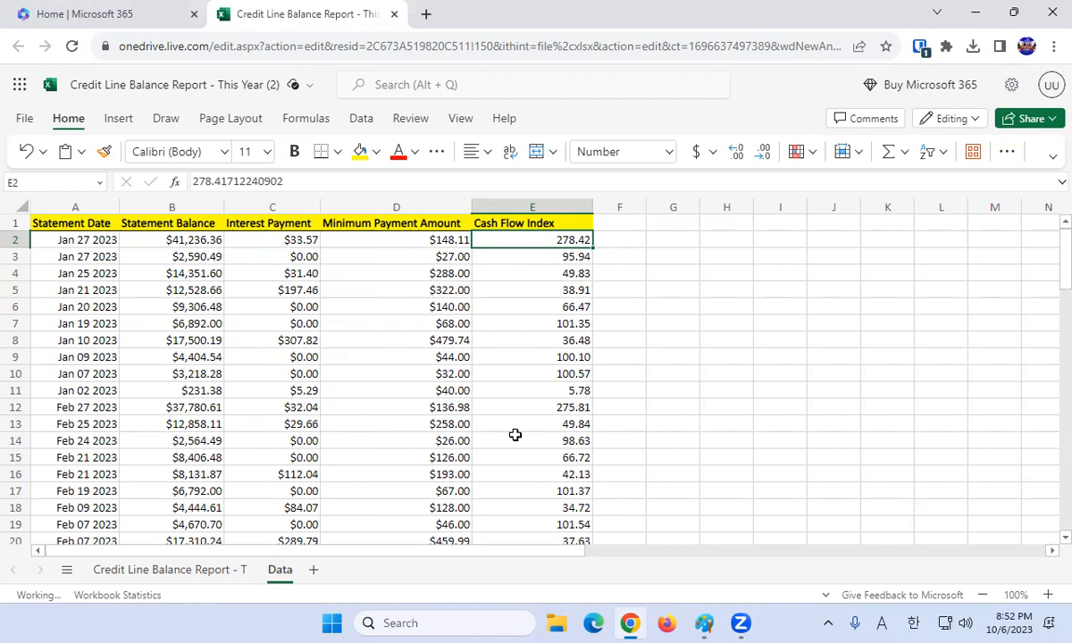
key(Left)
key(Left)
key(Left)
key(Left)
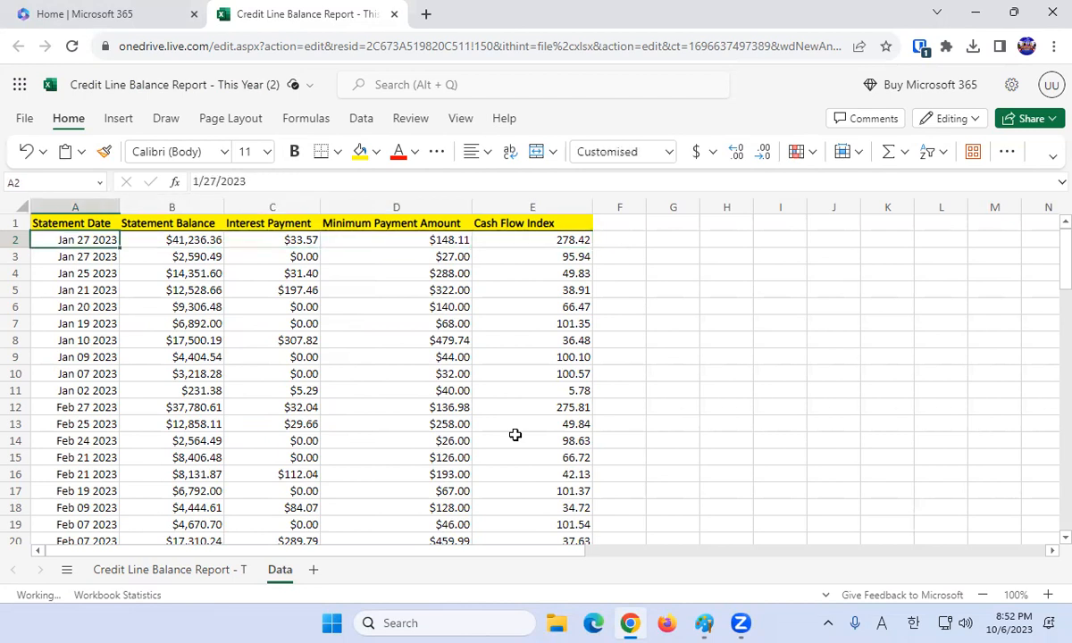
- Look through the dated statement records on the Data sheet down to the last row and return to the header
key(Down)
key(Down)
key(Down)
key(Down)
key(Down)
key(Down)
key(Down)
key(Down)
key(Down)
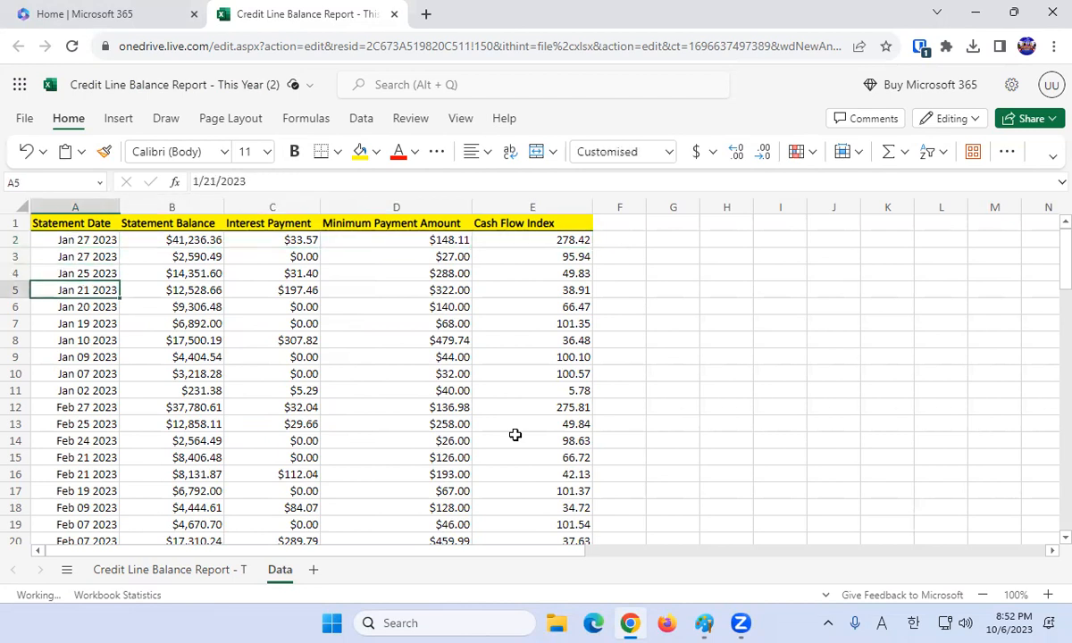
key(Down)
key(Down)
key(Down)
key(Down)
key(Down)
key(Down)
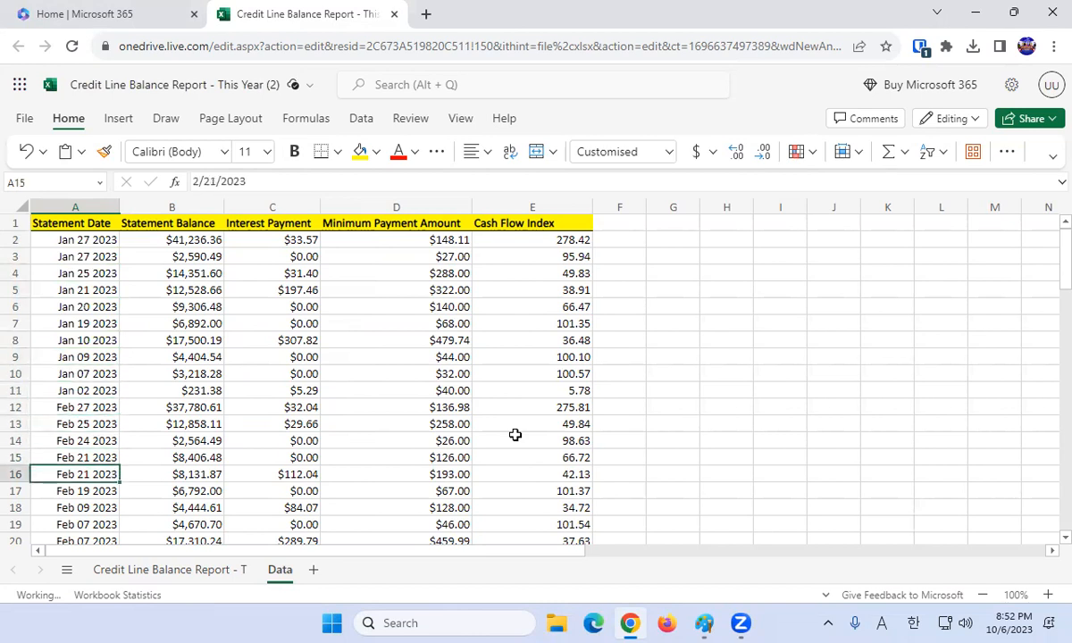
key(Page_Down)
key(Page_Down)
key(Page_Down)
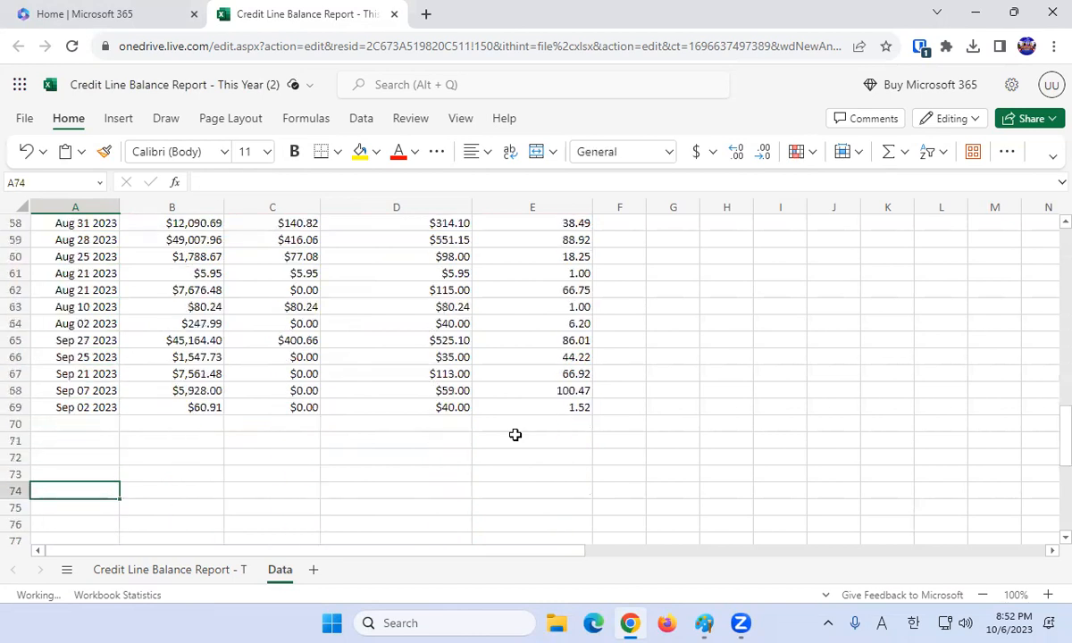
key(Page_Up)
key(Up)
key(Up)
key(Up)
key(Up)
key(Up)
key(Up)
key(Up)
key(Up)
key(Up)
key(Up)
key(Up)
key(Up)
key(Up)
key(Up)
key(Up)
key(Up)
key(Up)
key(Up)
key(Up)
key(Up)
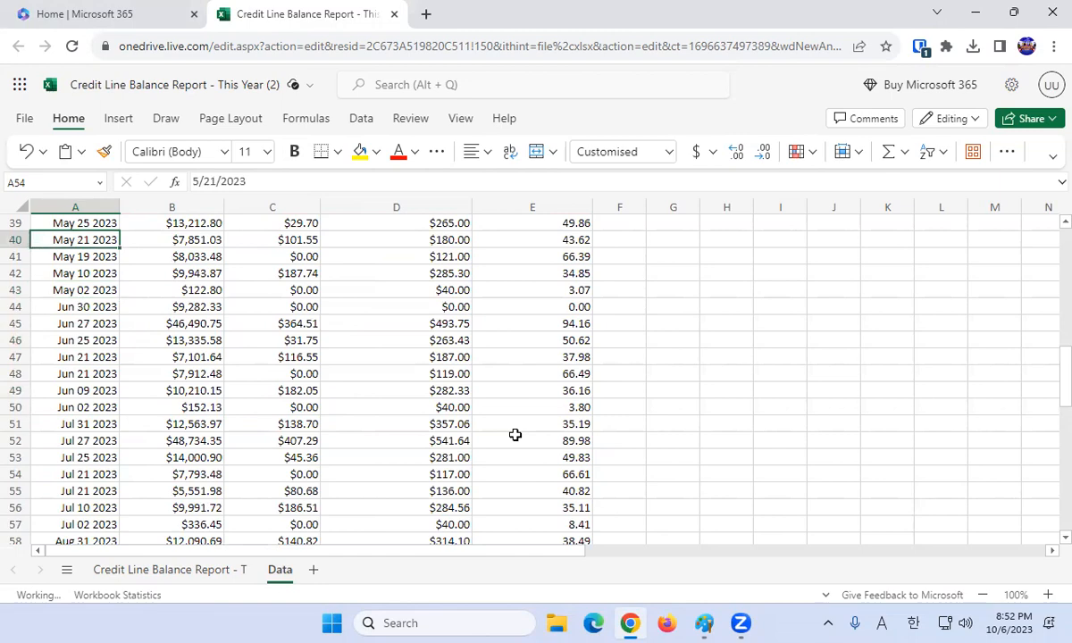
key(Up)
key(Up)
key(Up)
key(Up)
key(Up)
key(Up)
key(Up)
key(Up)
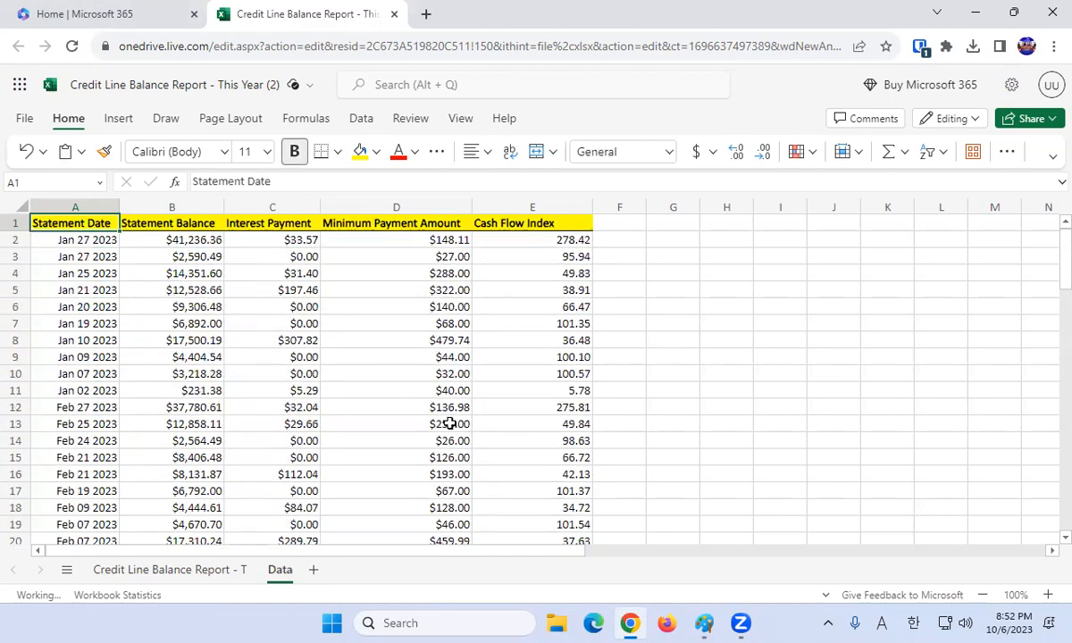
- Add a new sheet named "Velocity Banking Summary" and place it after the Data sheet
click(165, 577)
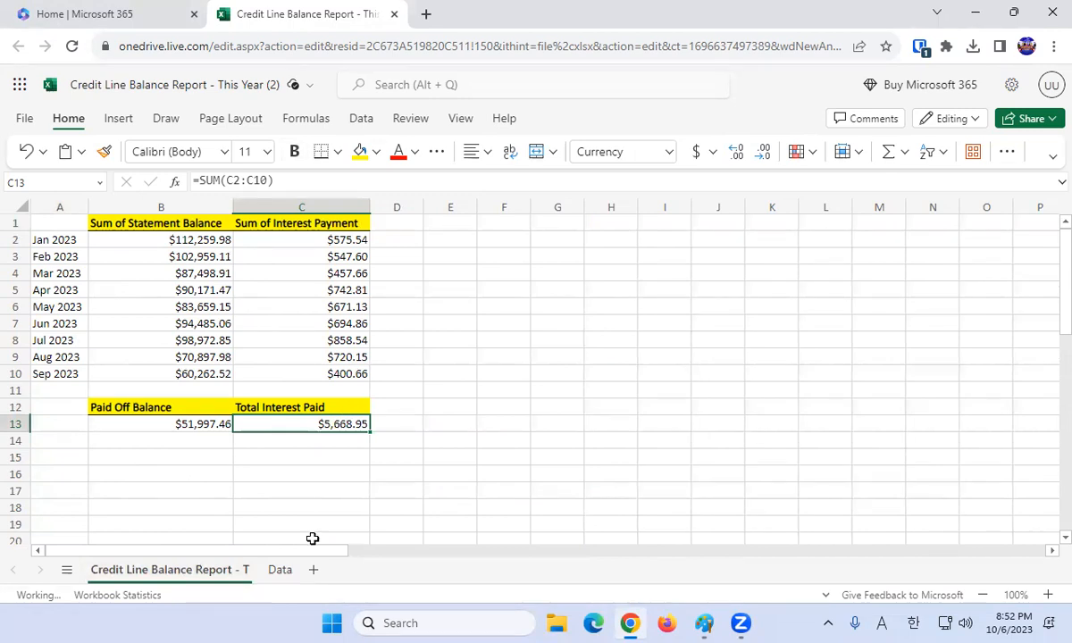
click(314, 572)
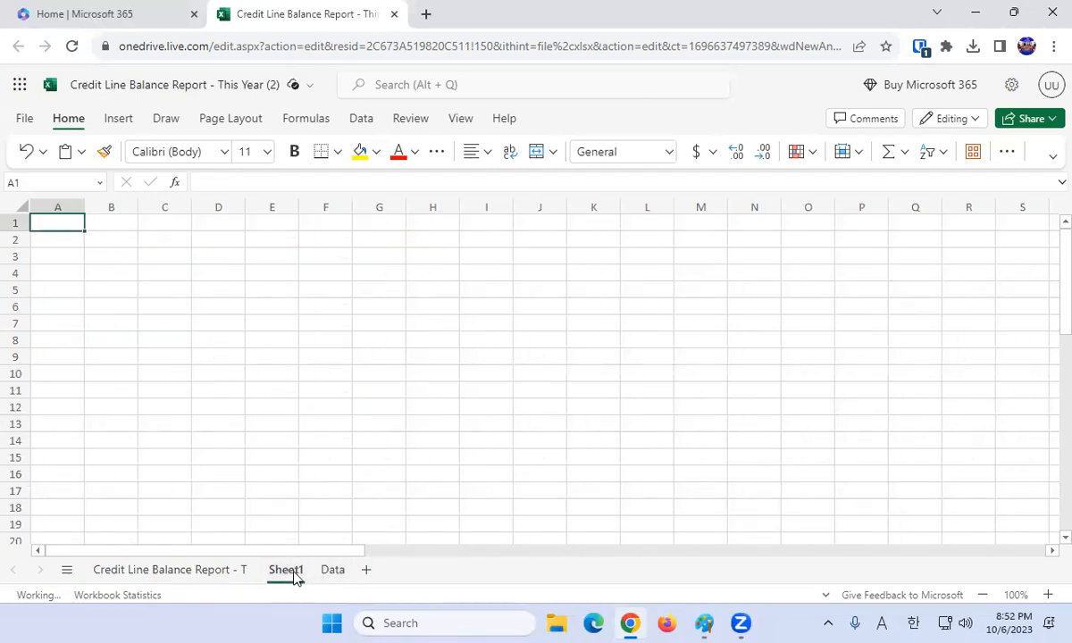
double_click(286, 573)
key(ctrl+a)
text(Velco)
key(BackSpace)
key(BackSpace)
text(ocity bak)
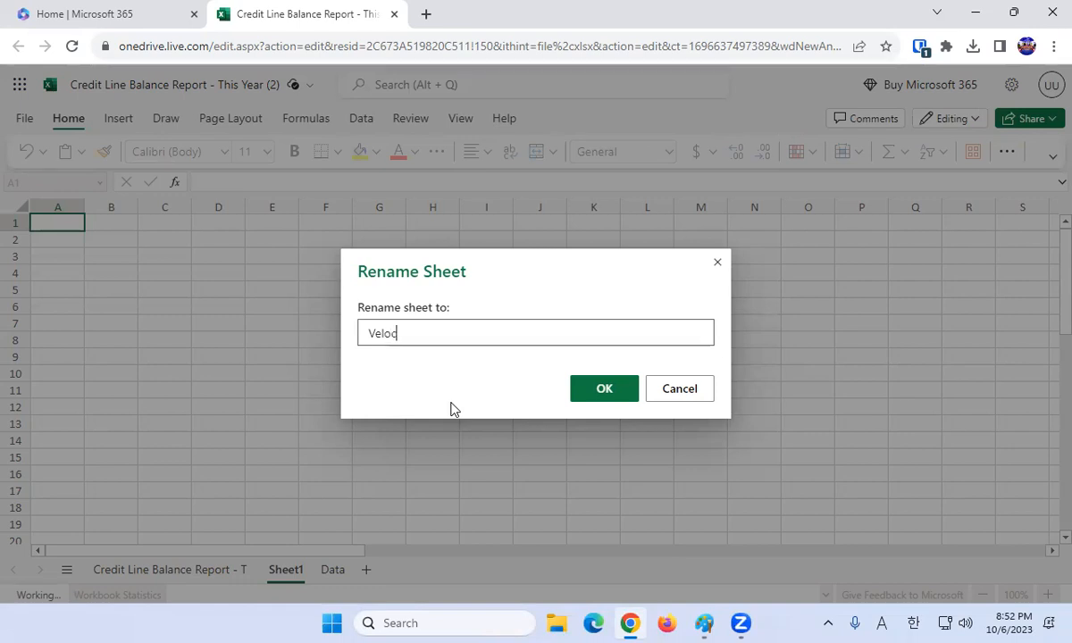
key(BackSpace)
key(BackSpace)
key(BackSpace)
text(Banking Summary)
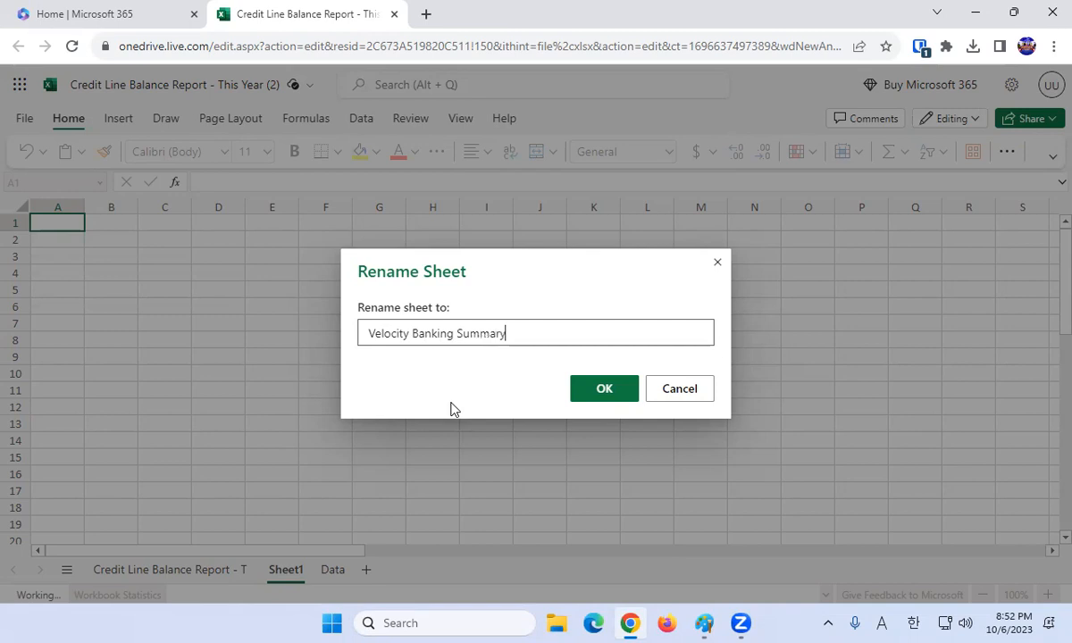
key(Return)
drag(347, 570, 387, 563)
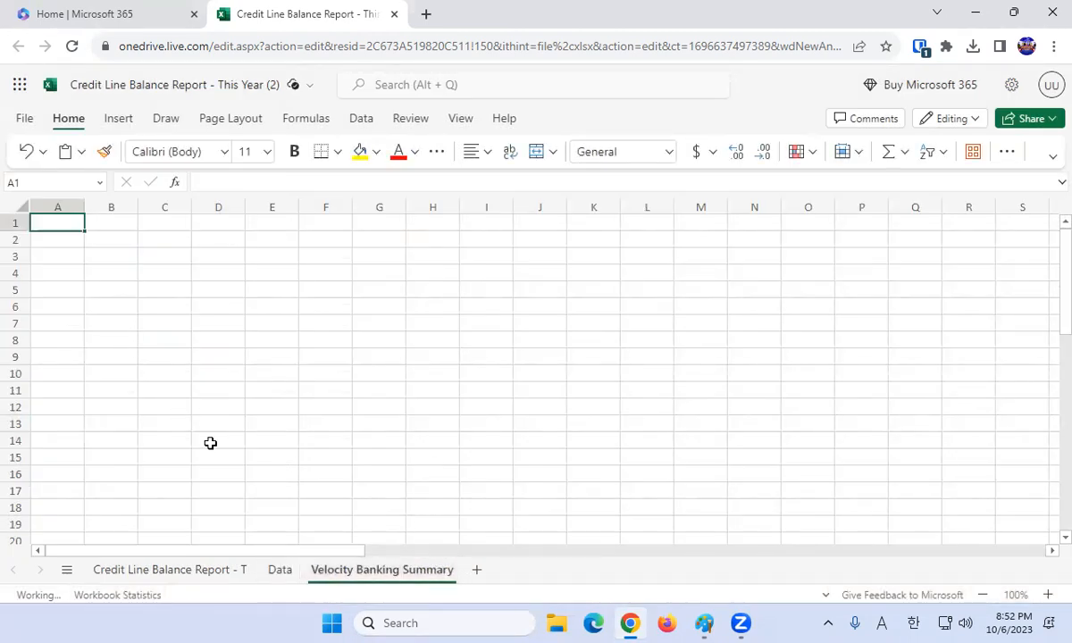
- Check the report sheet's layout, then enter Jan 2023 in cell A2 of the Velocity Banking Summary sheet
click(170, 570)
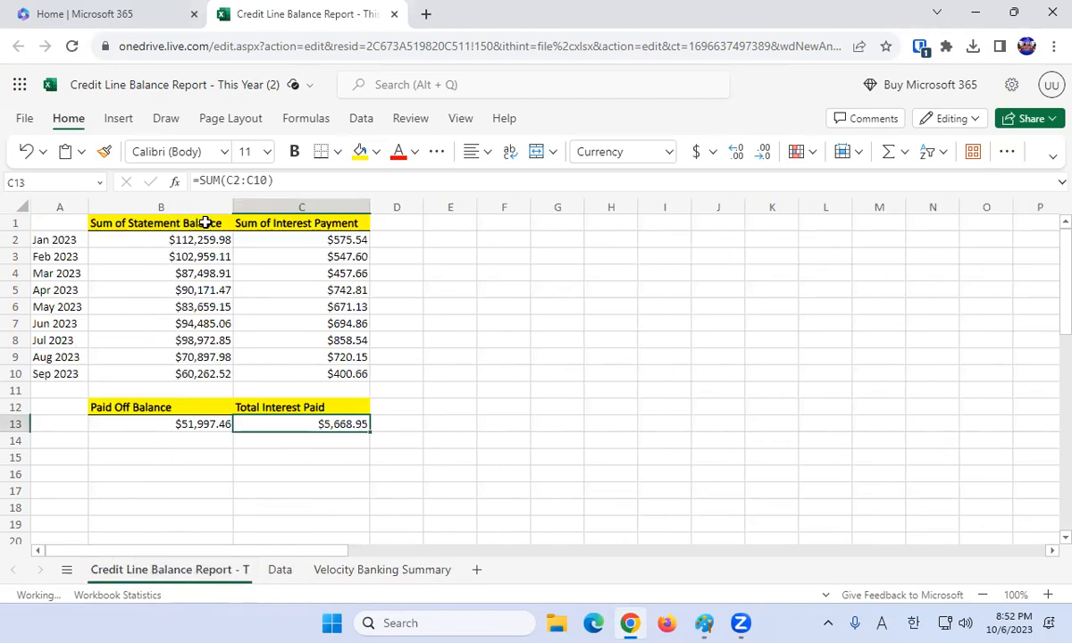
click(398, 570)
key(Down)
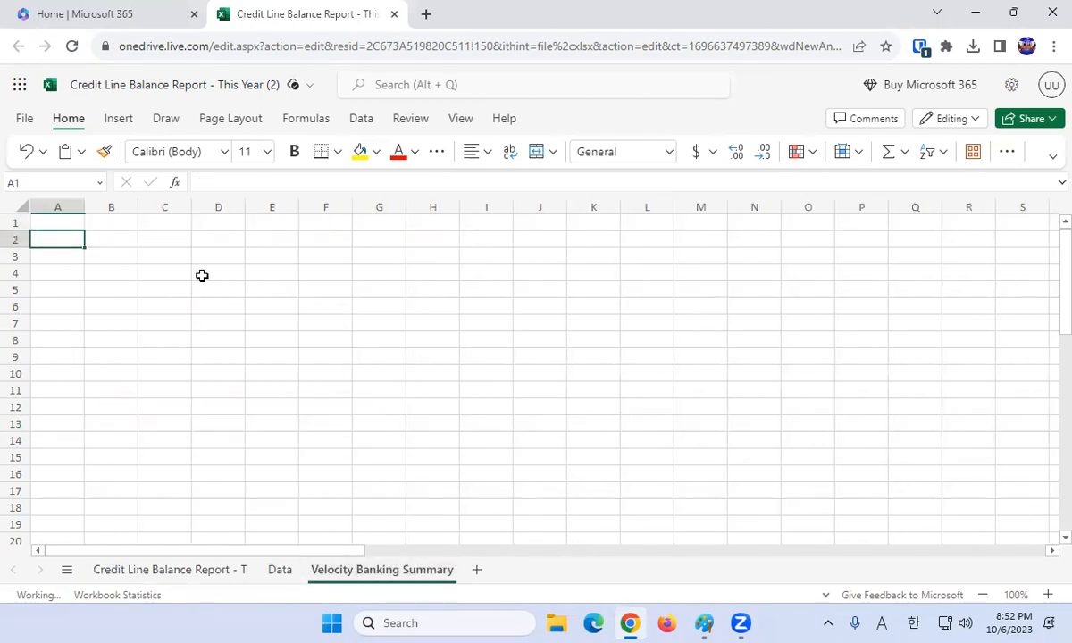
text(Jan 2023)
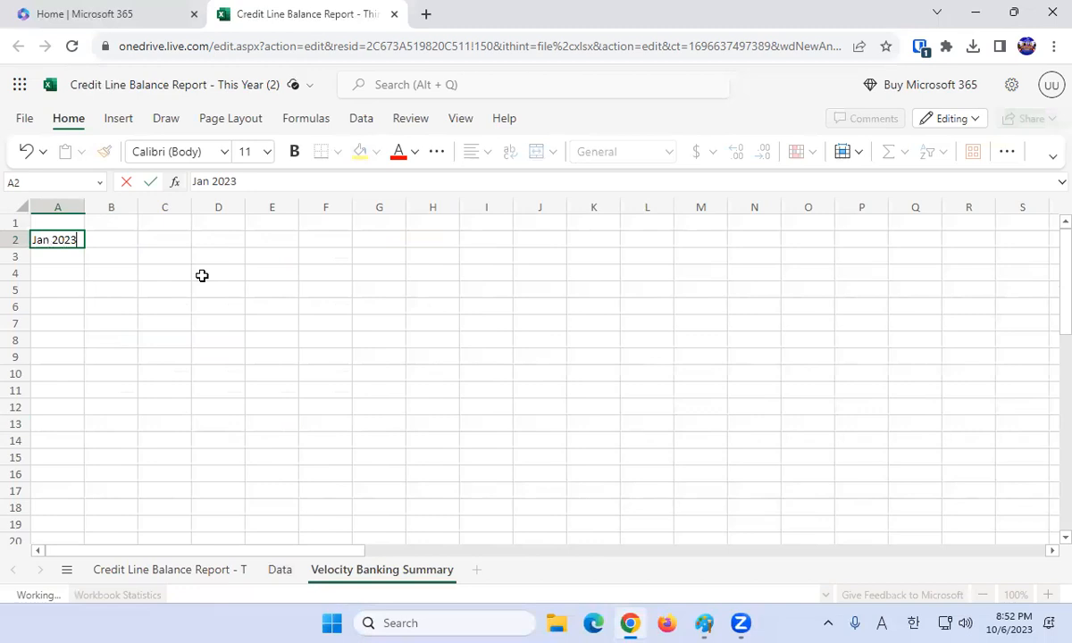
key(Return)
- Enter the column header "Sum of Statement Balance" in cell B1
key(Up)
key(Right)
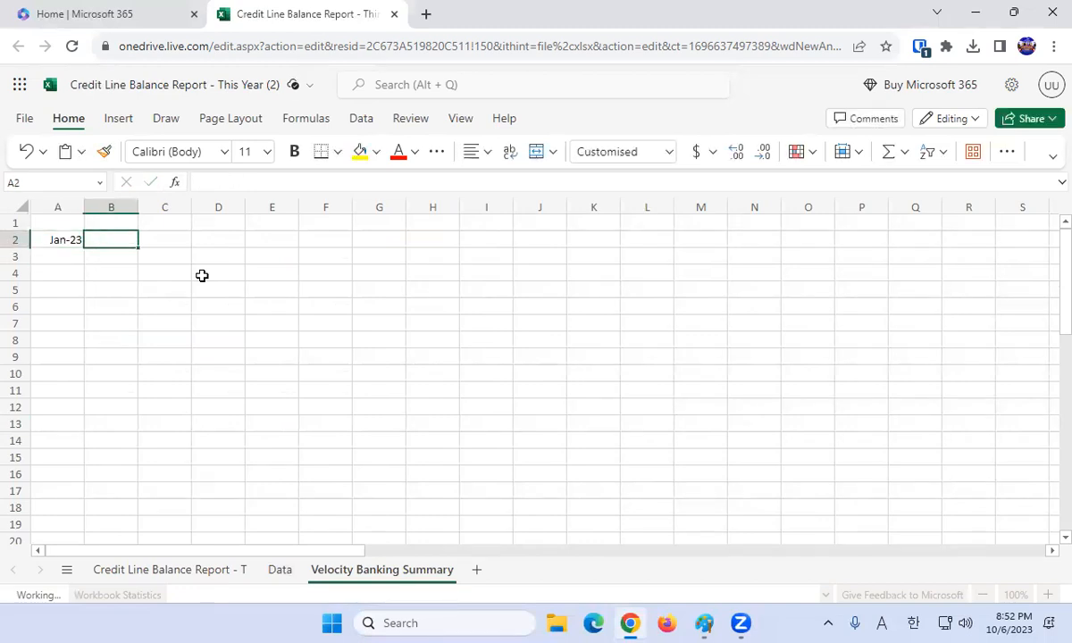
key(Up)
text(Sum)
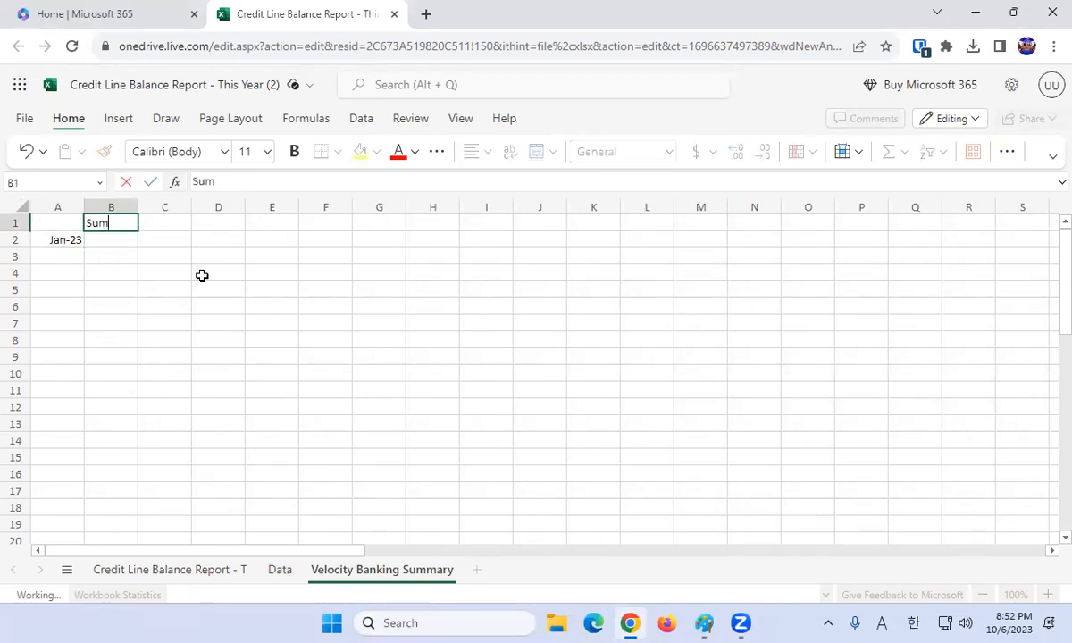
text( of Statement Balance)
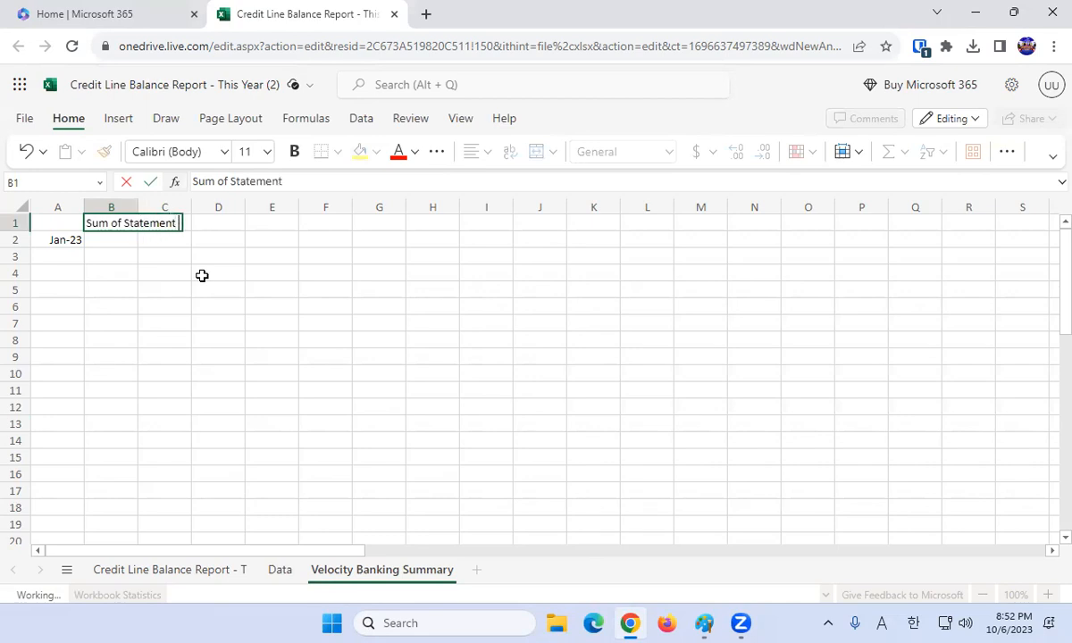
key(Return)
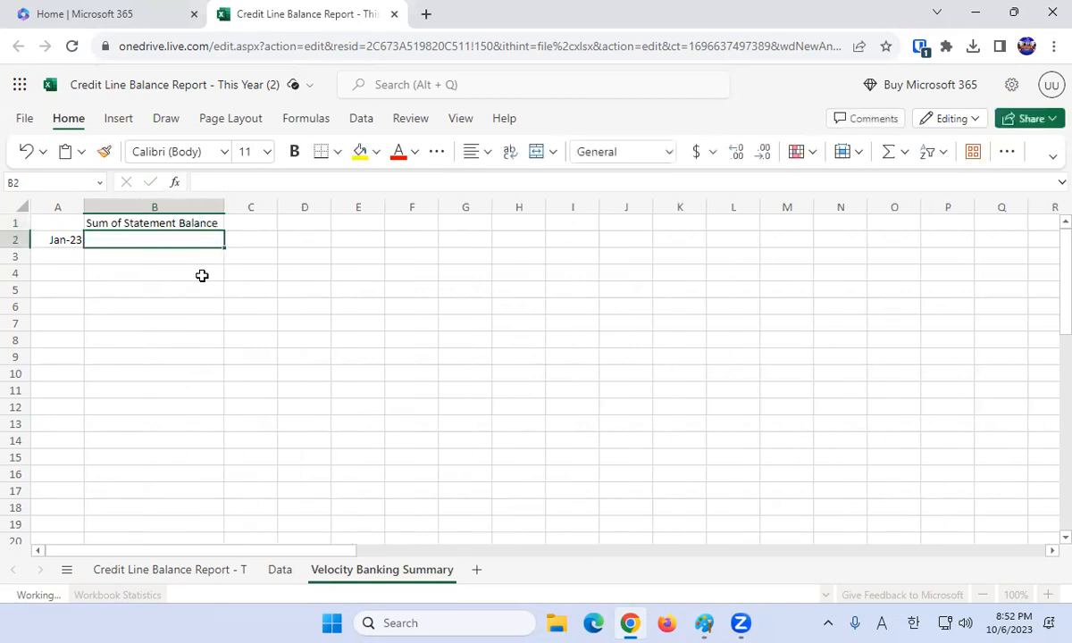
click(248, 224)
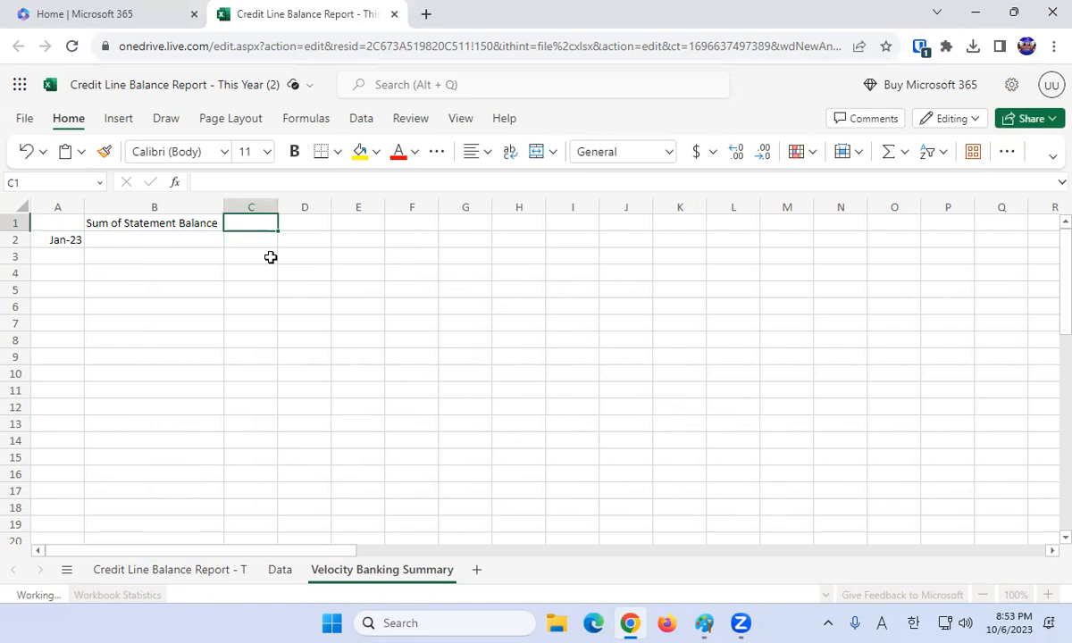
key(Left)
key(Left)
key(Down)
key(Down)
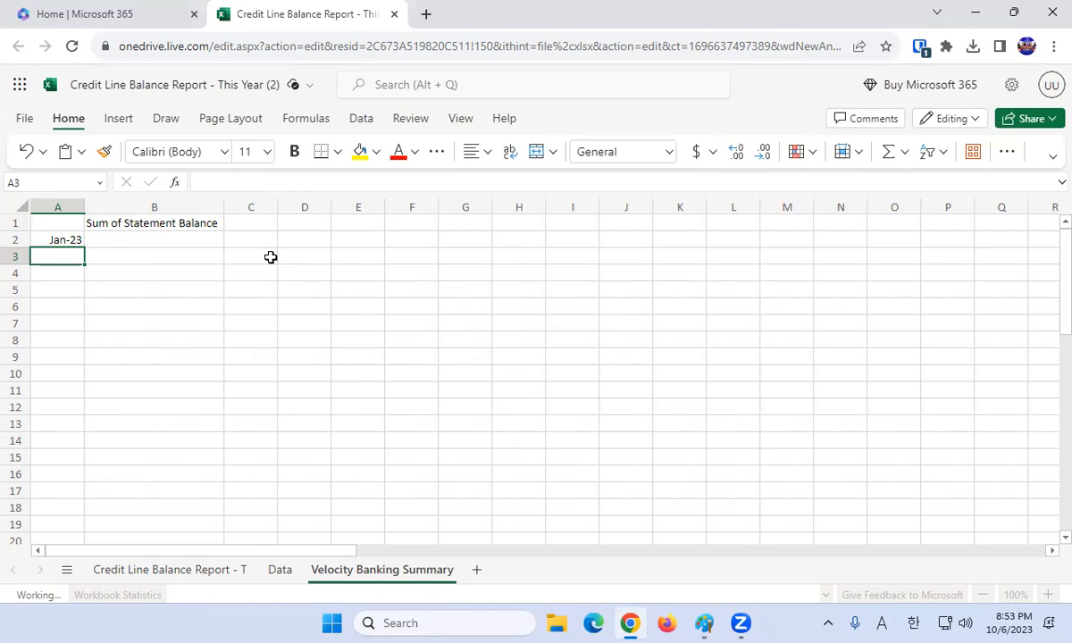
key(Right)
key(Right)
key(Right)
key(Up)
key(Left)
key(Up)
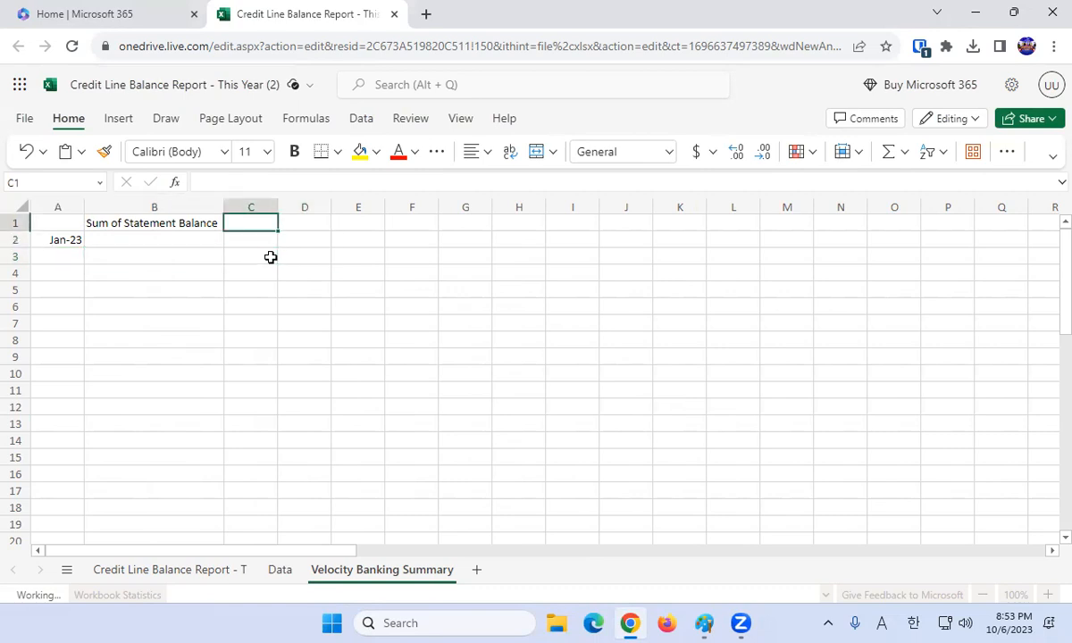
- Enter the column header "Sum of Interest Paid" in cell C1
text(Summar)
key(BackSpace)
key(BackSpace)
key(BackSpace)
key(BackSpace)
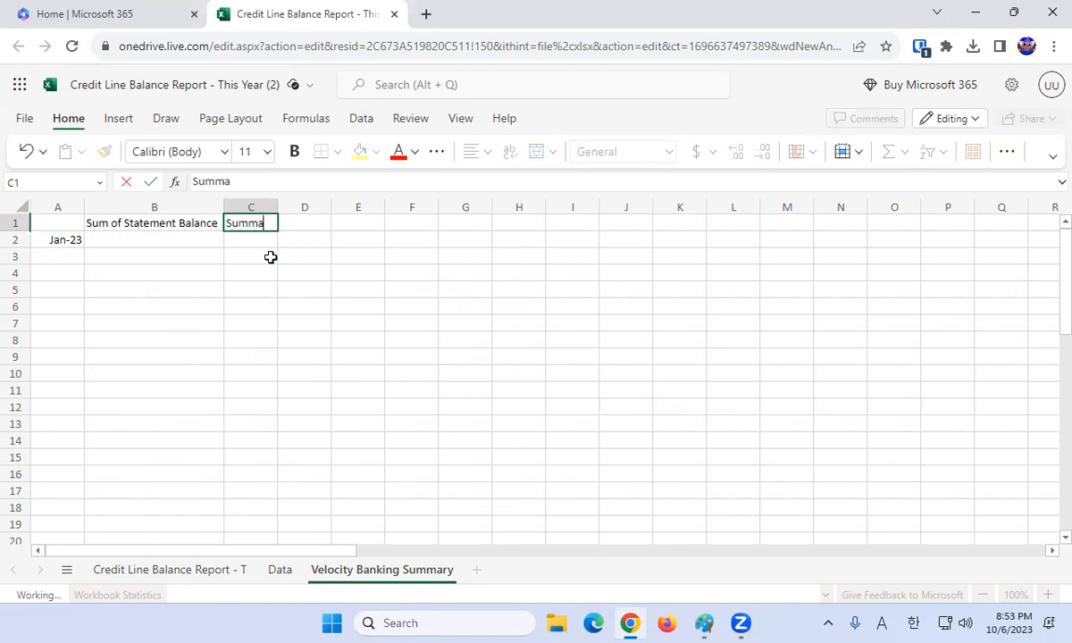
key(BackSpace)
text(ym)
key(BackSpace)
key(BackSpace)
key(BackSpace)
text(um of Interest P)
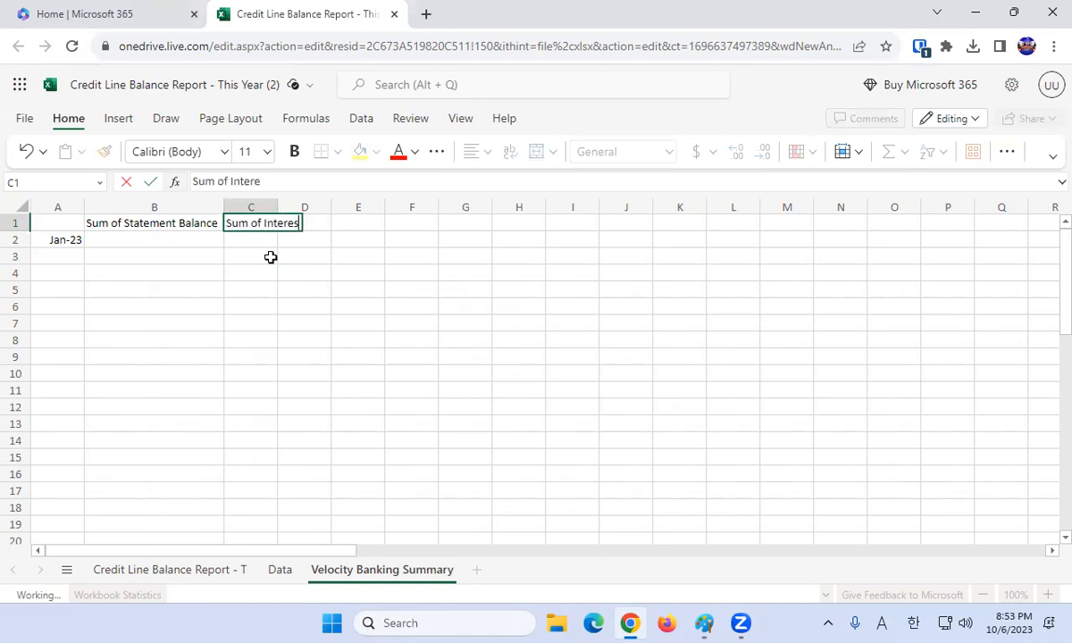
text(aid)
key(Return)
- Format headers B1:C1 in bold with a bottom border and yellow fill, and widen column B slightly
key(Up)
key(shift+Left)
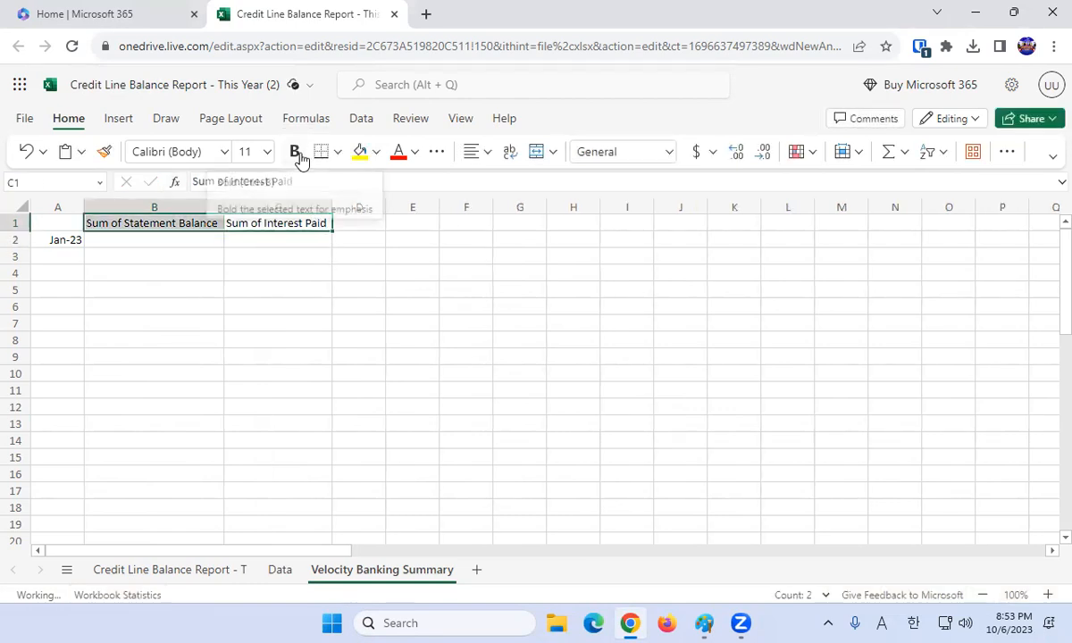
click(298, 156)
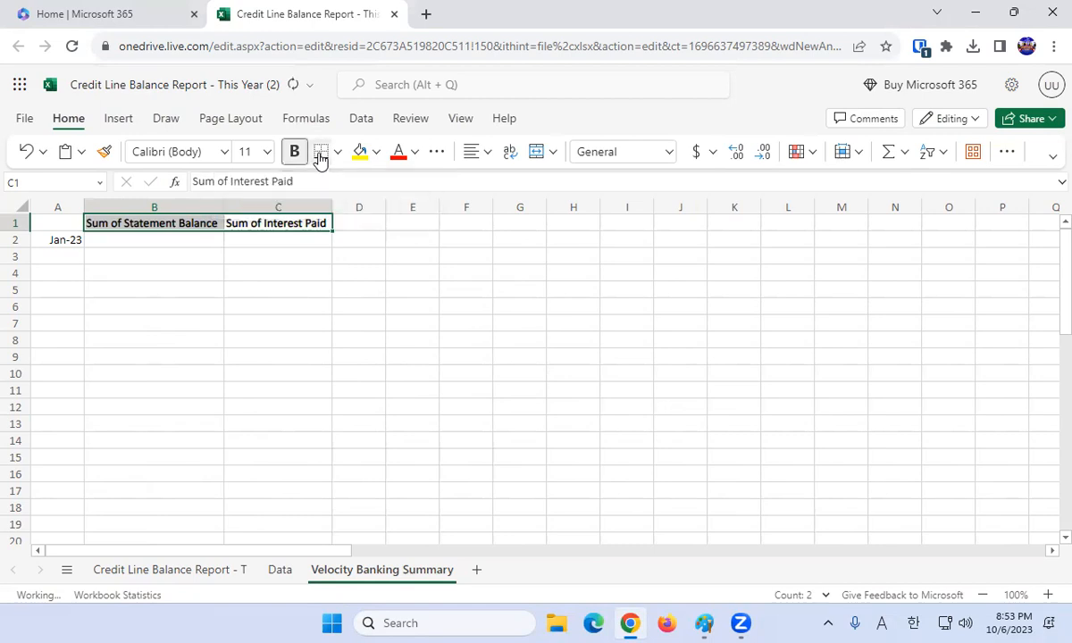
click(359, 152)
click(347, 258)
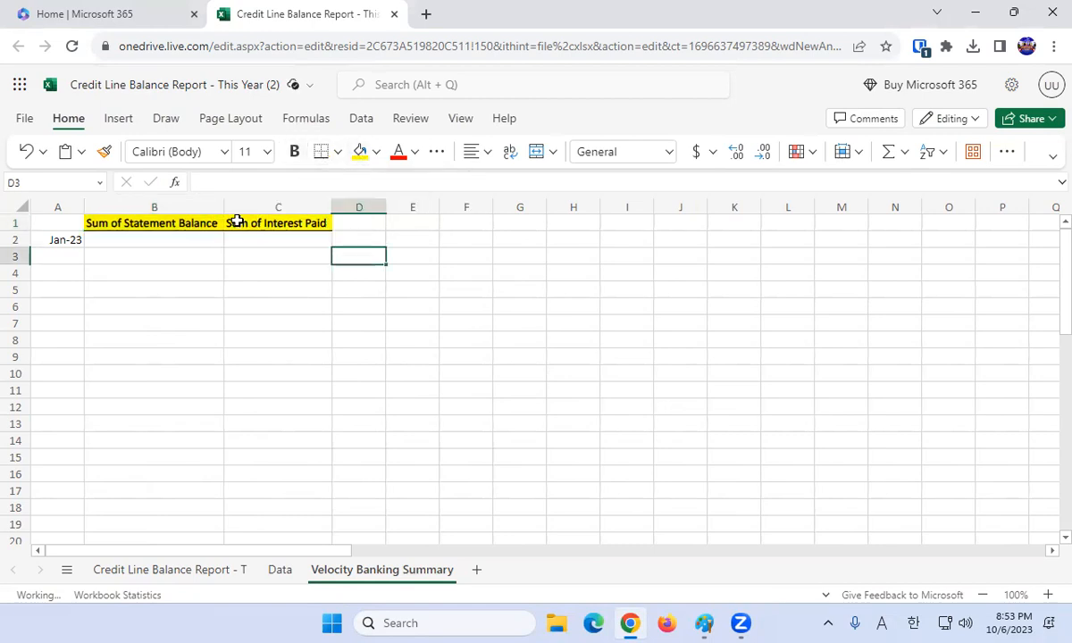
drag(223, 209, 239, 209)
click(234, 257)
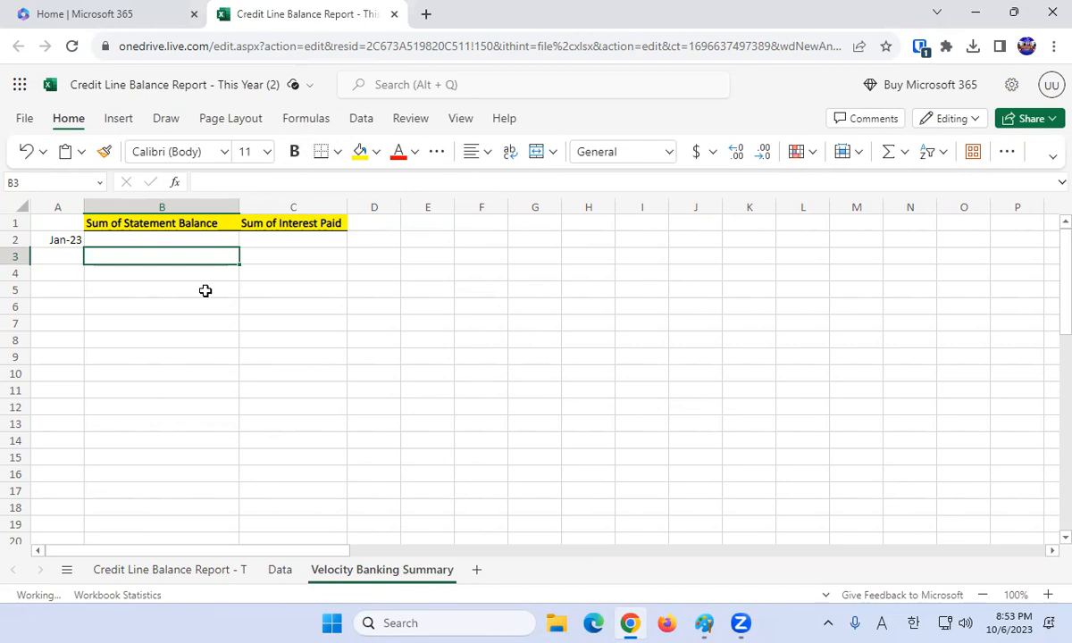
key(Up)
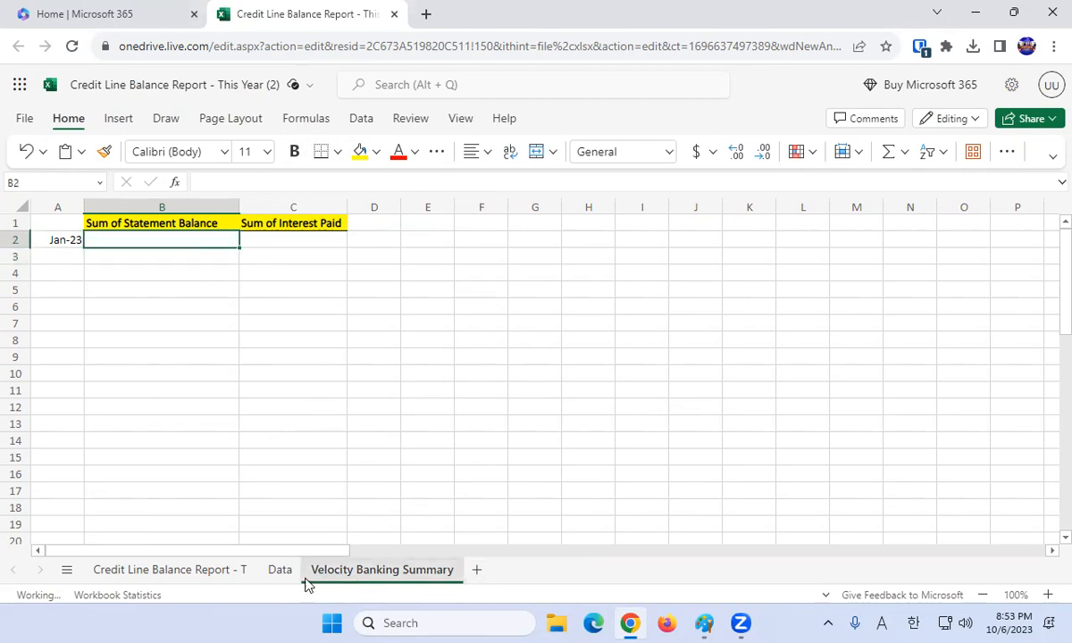
- Add a new sheet after Velocity Banking Summary and name it "Line of Credit Statement Balanc"
click(477, 571)
double_click(480, 569)
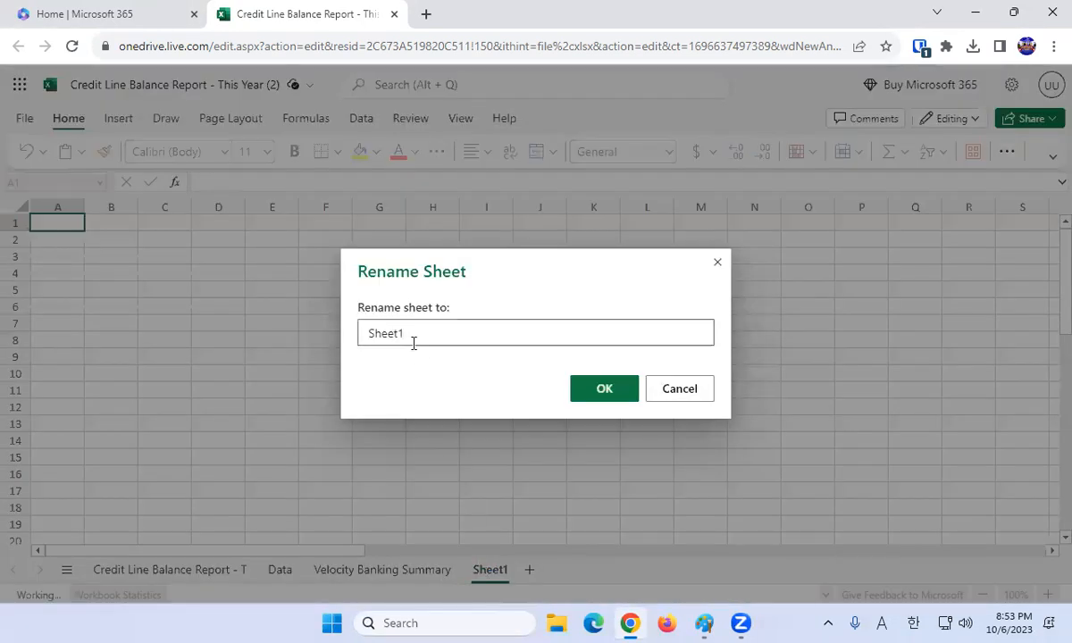
drag(411, 338, 253, 365)
text(Line of Credit Statement Balanc)
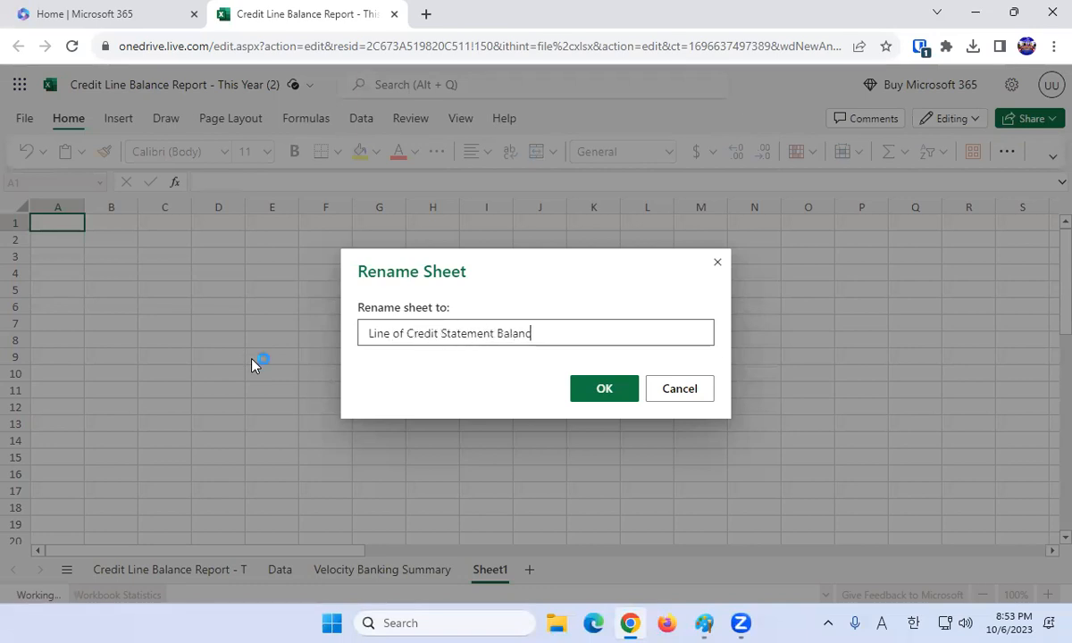
key(Return)
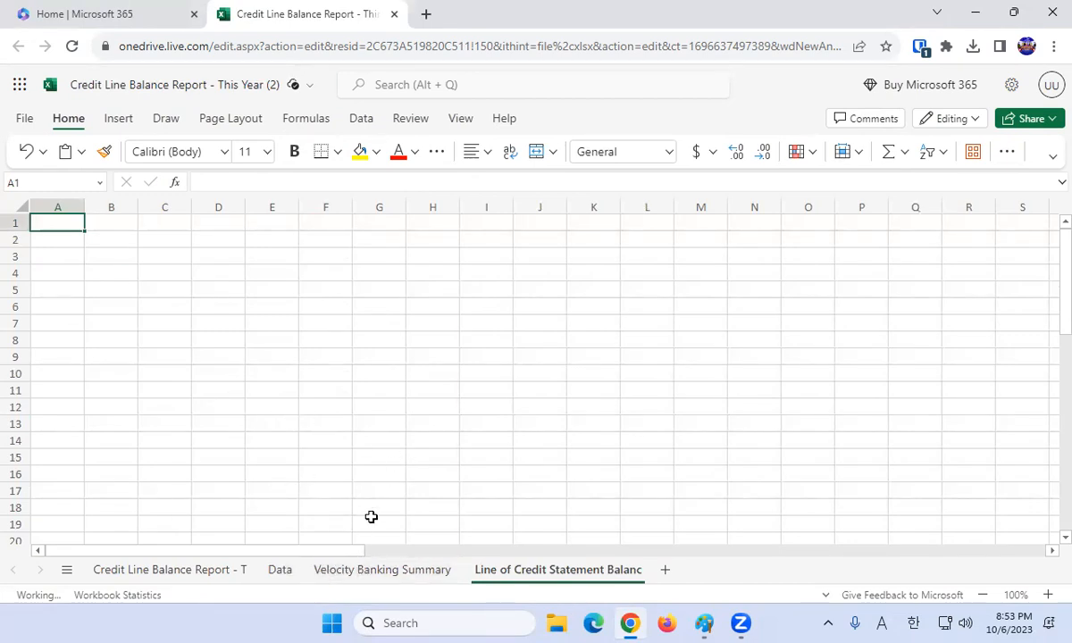
- Enter the headers "Statement Date", "Statement Balance" and "Interest Paid" in cells A1 to C1 of the new sheet
text(Statement Date)
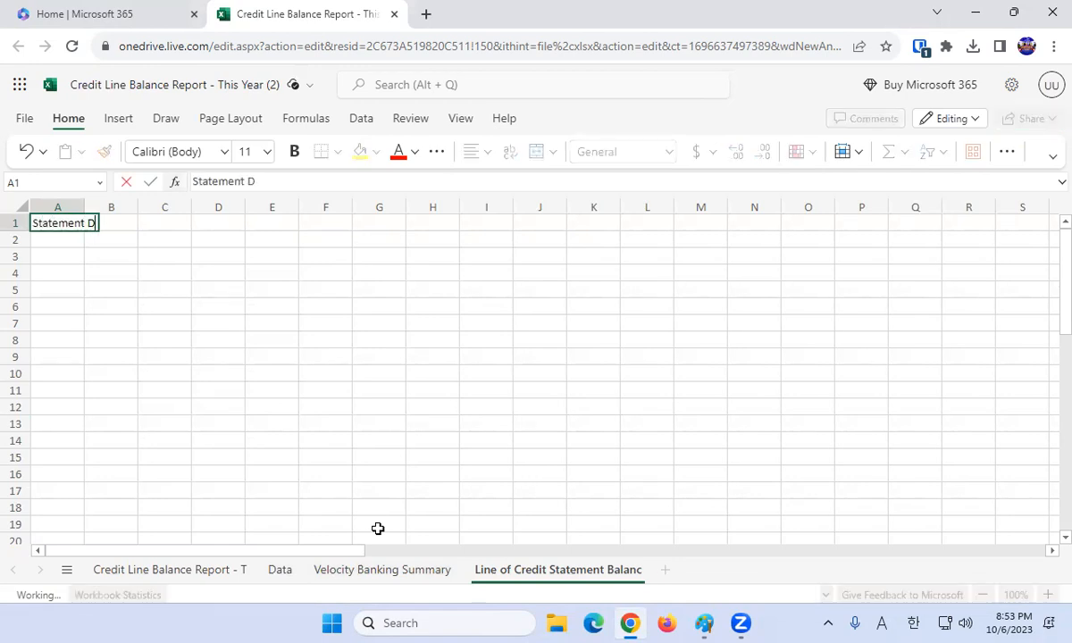
key(Return)
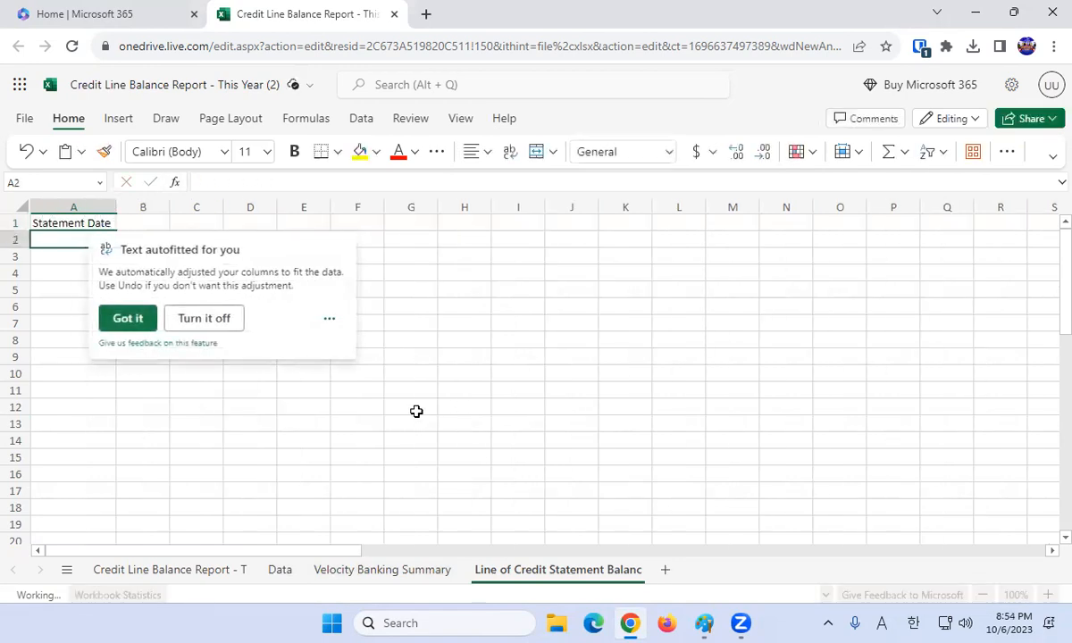
click(122, 221)
click(133, 317)
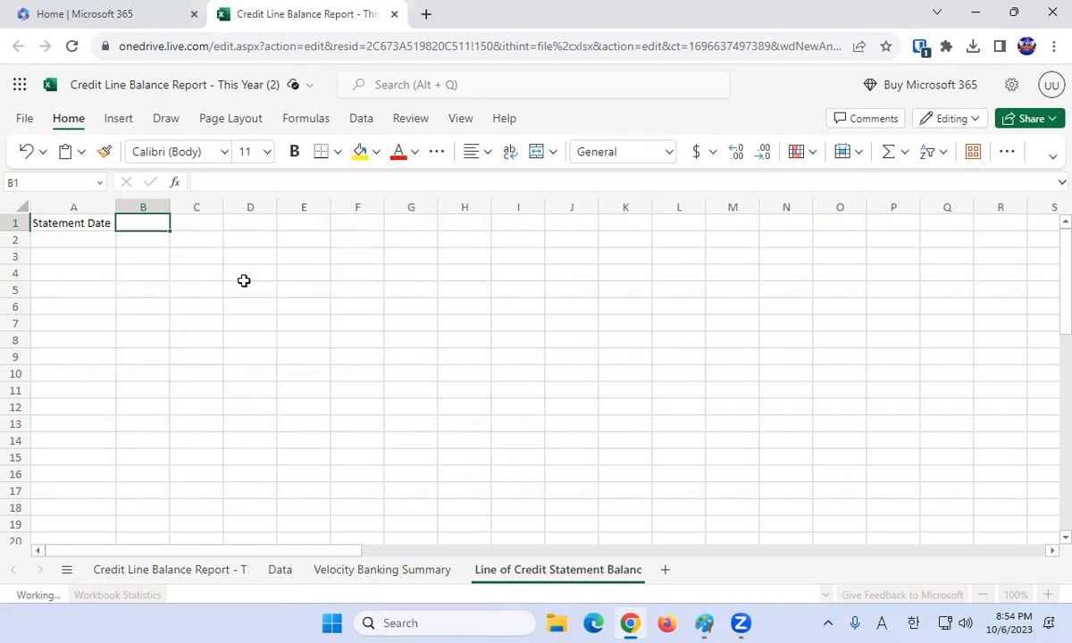
text(Stat)
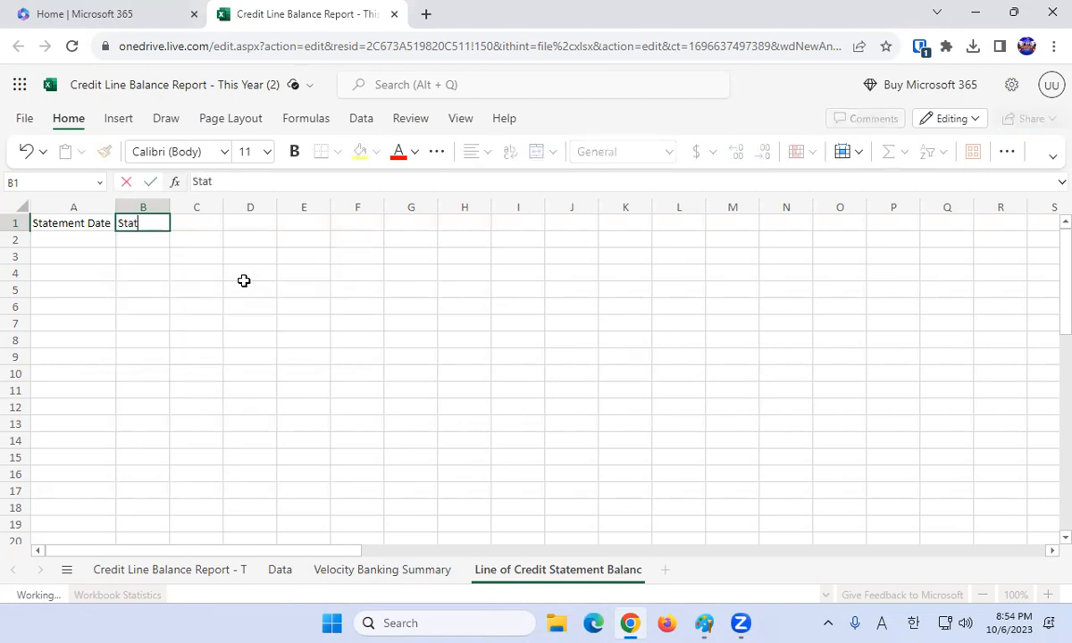
text(ement Balance)
key(Return)
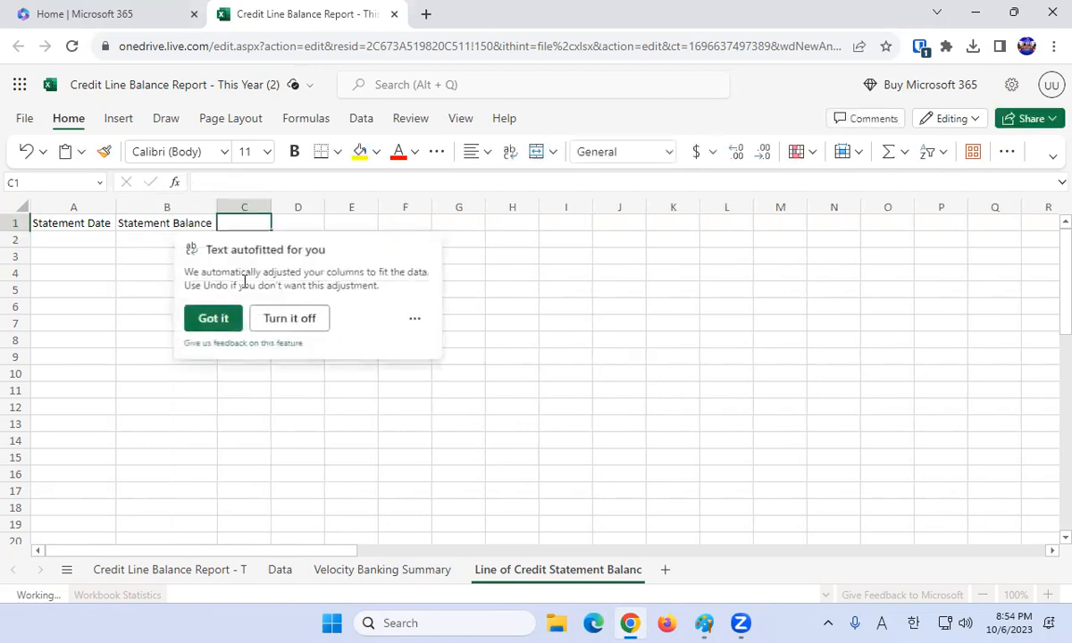
text(Inter)
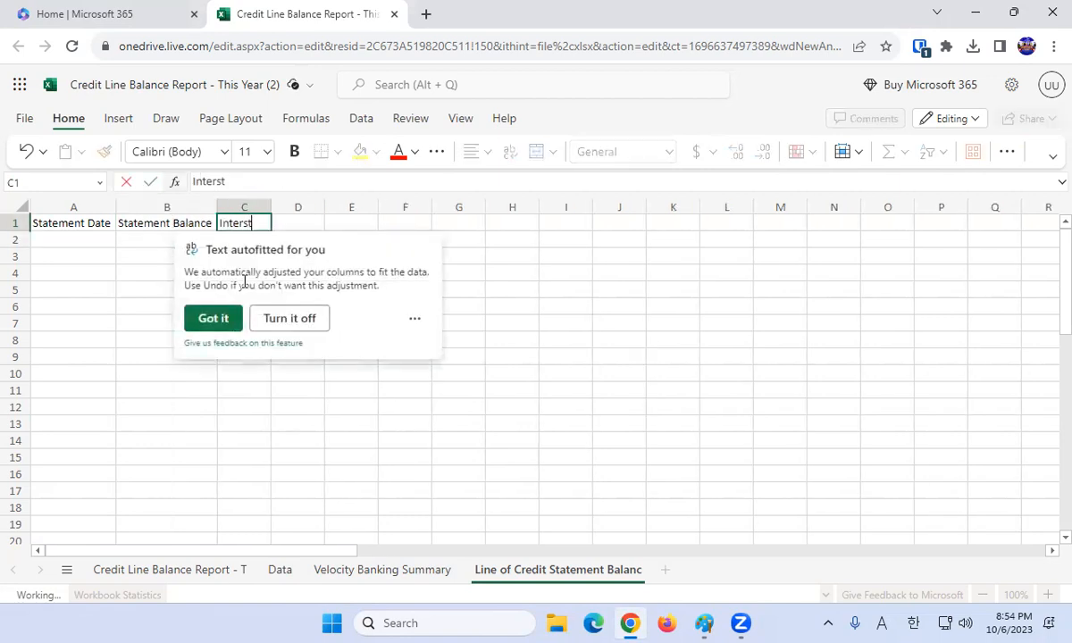
text(est Paid)
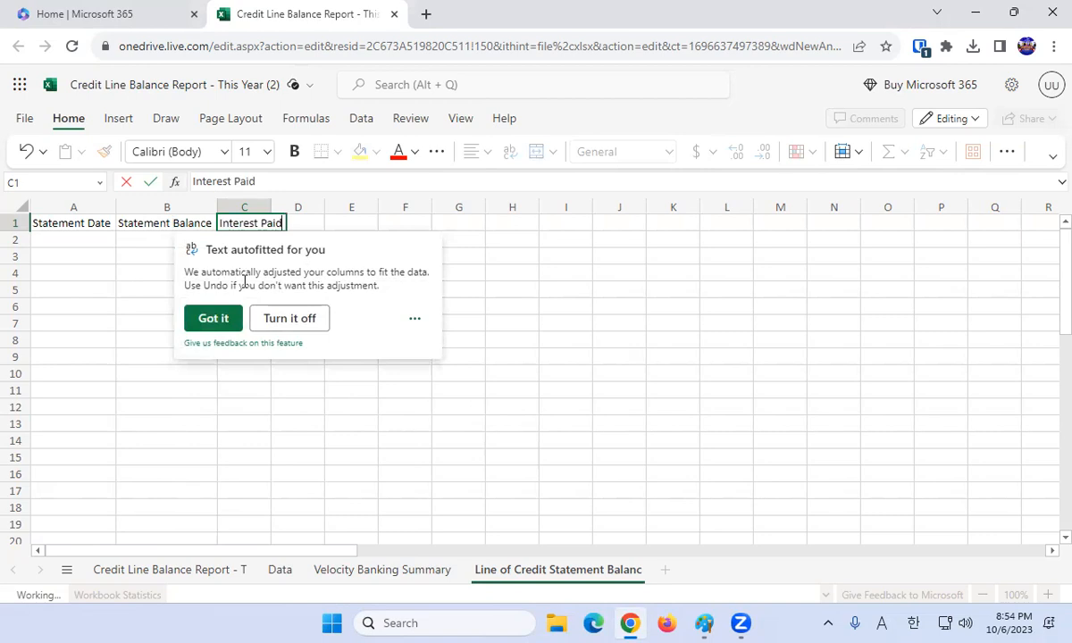
key(Return)
key(Up)
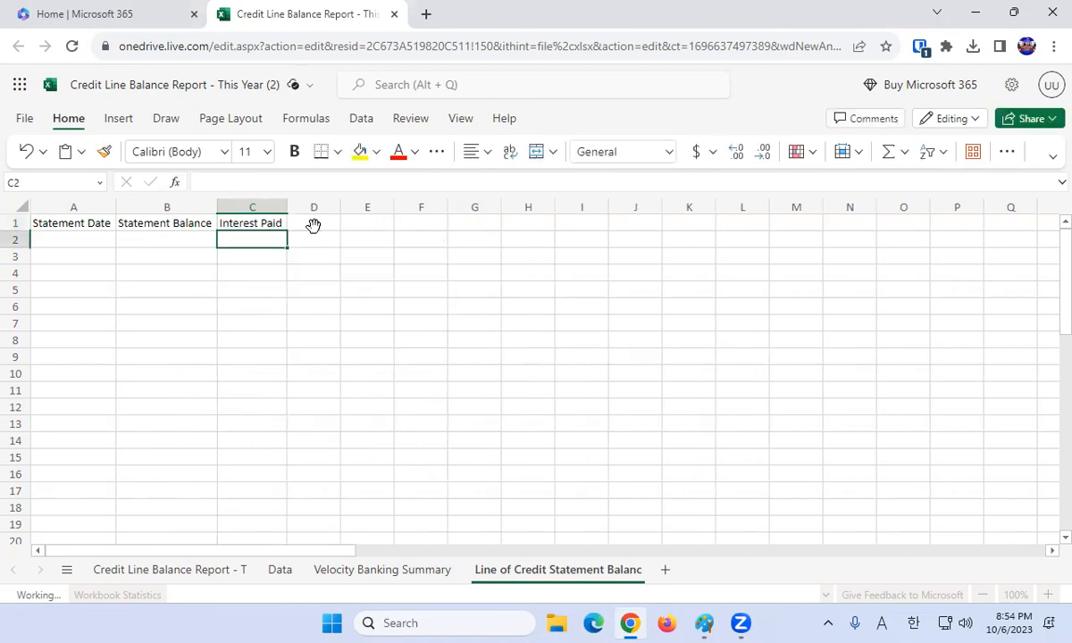
key(Right)
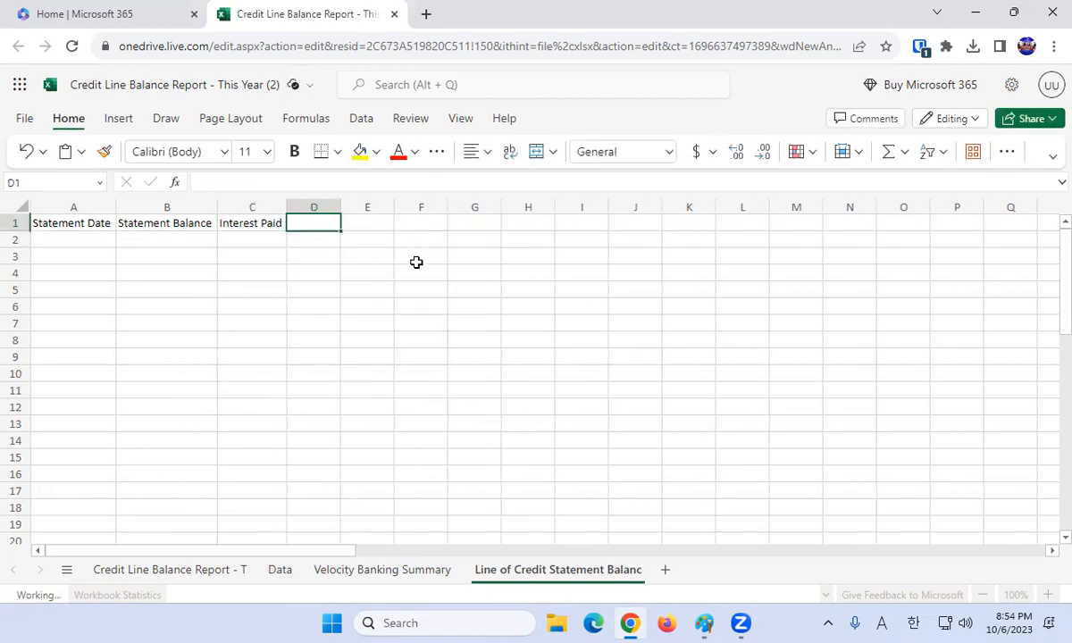
- Format the three headers in A1:C1 in bold with a bottom border and yellow fill
click(96, 223)
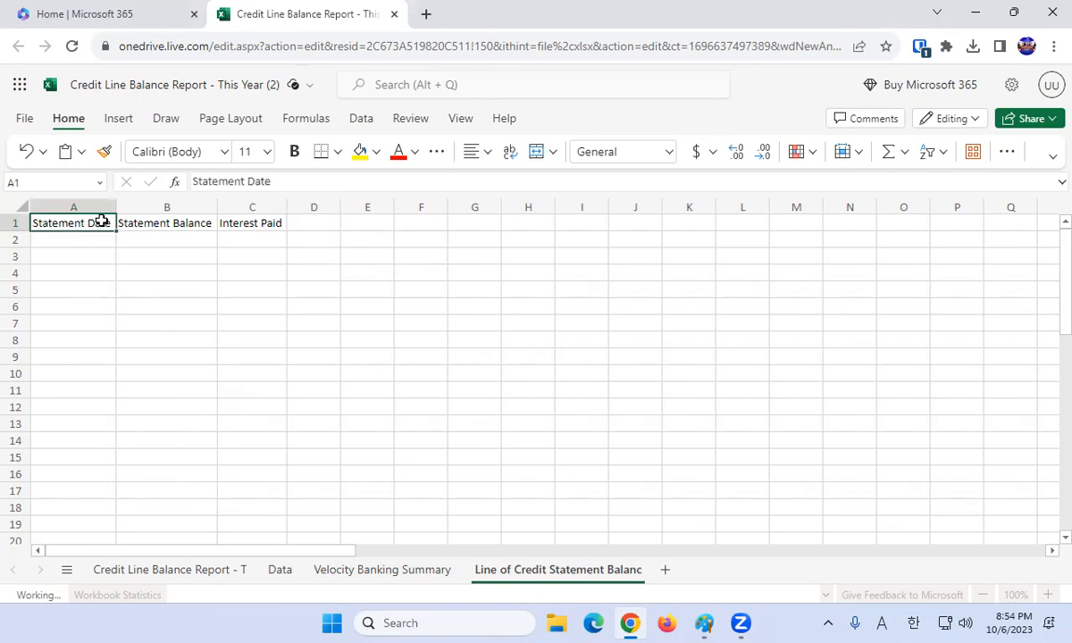
drag(110, 225, 254, 223)
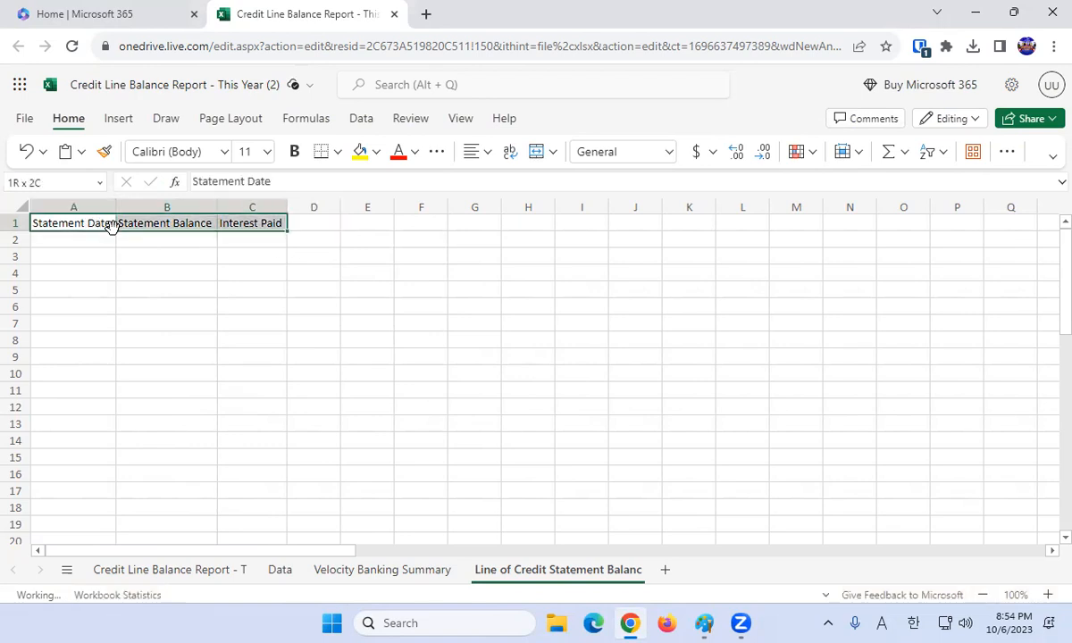
click(294, 154)
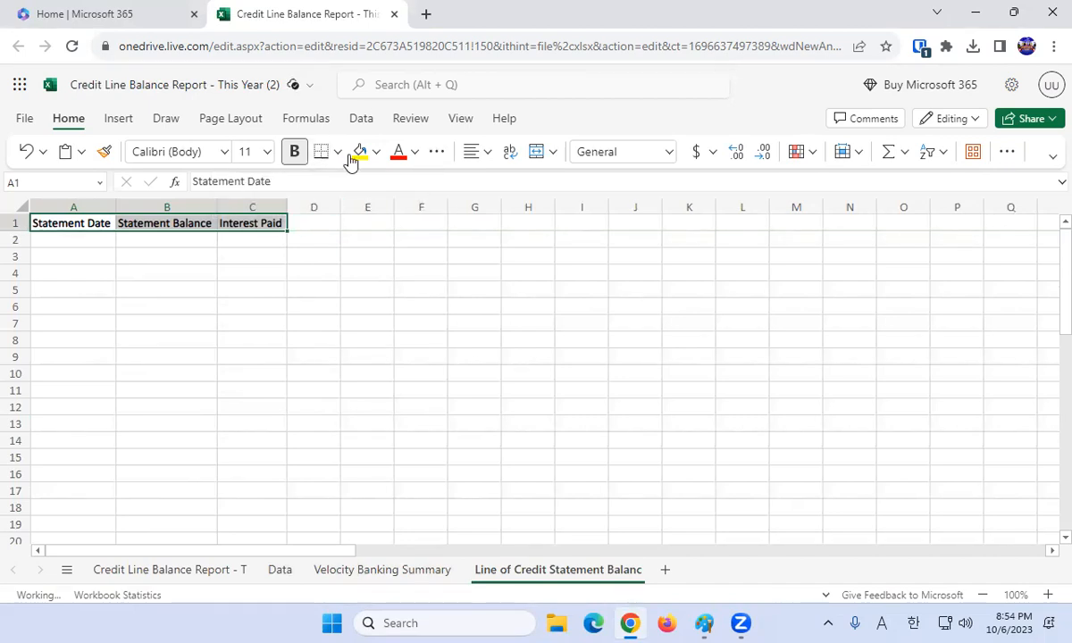
click(359, 151)
click(337, 266)
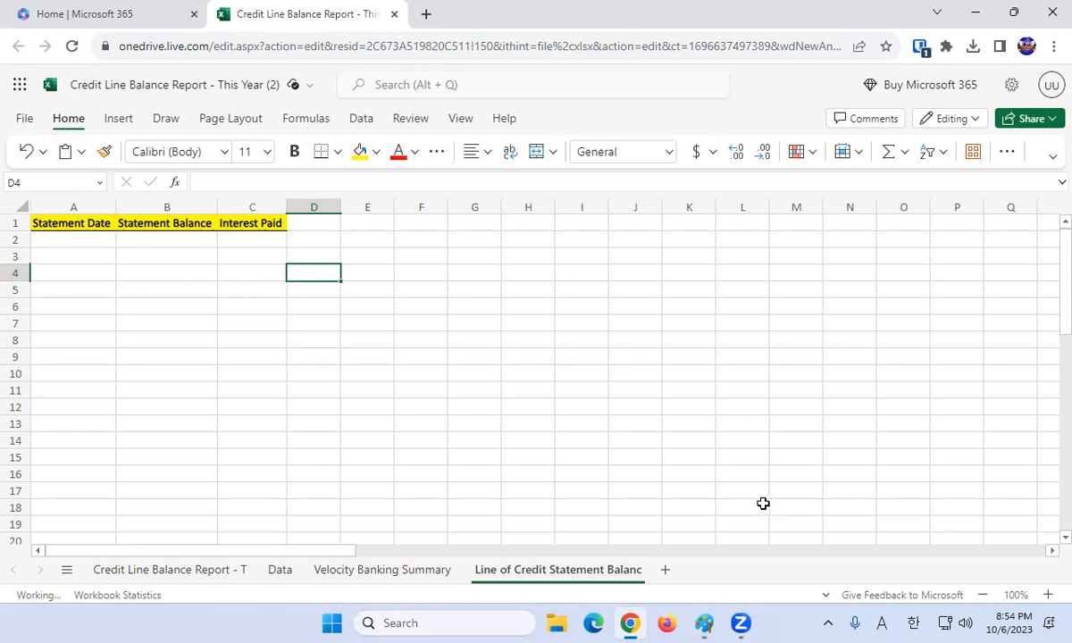
- Check the line of credit's new balance on the statement image in Paint, then enter 41236.36 in cell B2 of the Excel sheet
click(713, 623)
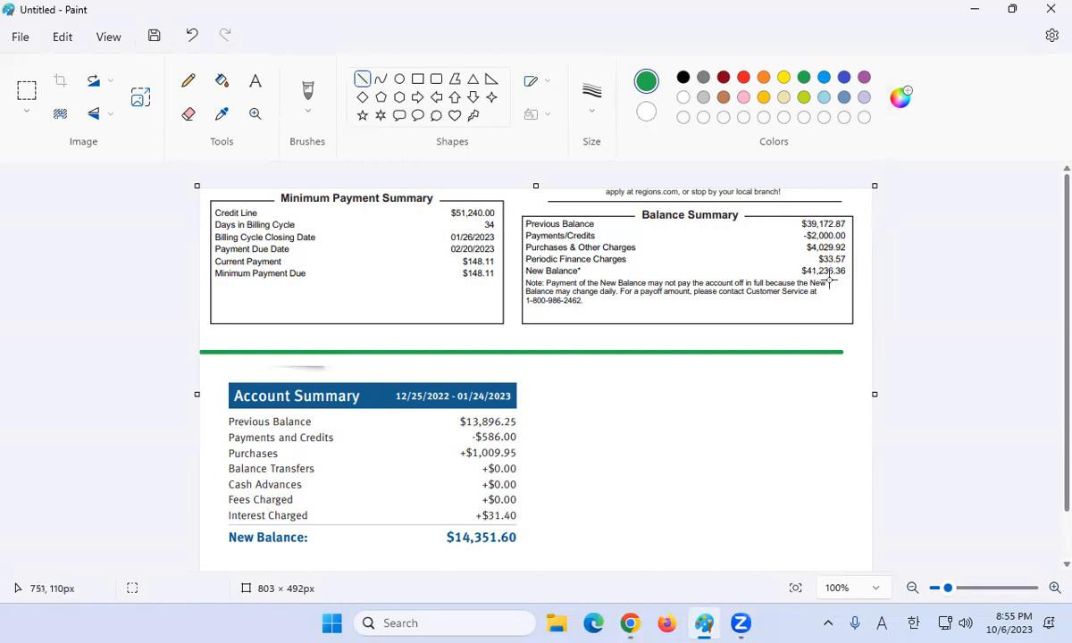
click(981, 7)
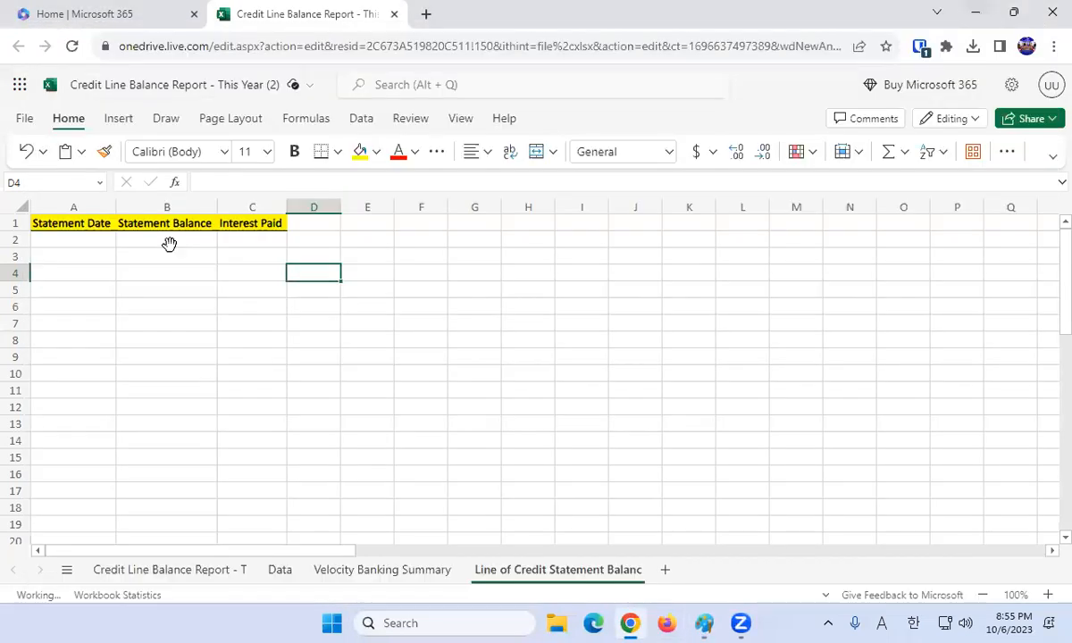
click(174, 243)
text(41236.36)
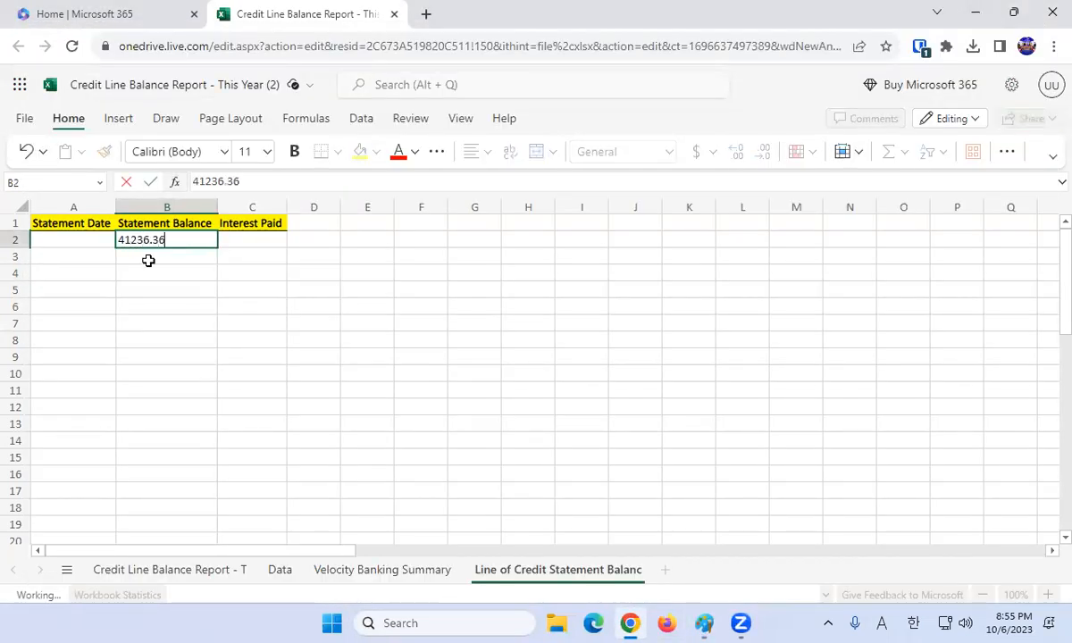
key(Return)
key(Up)
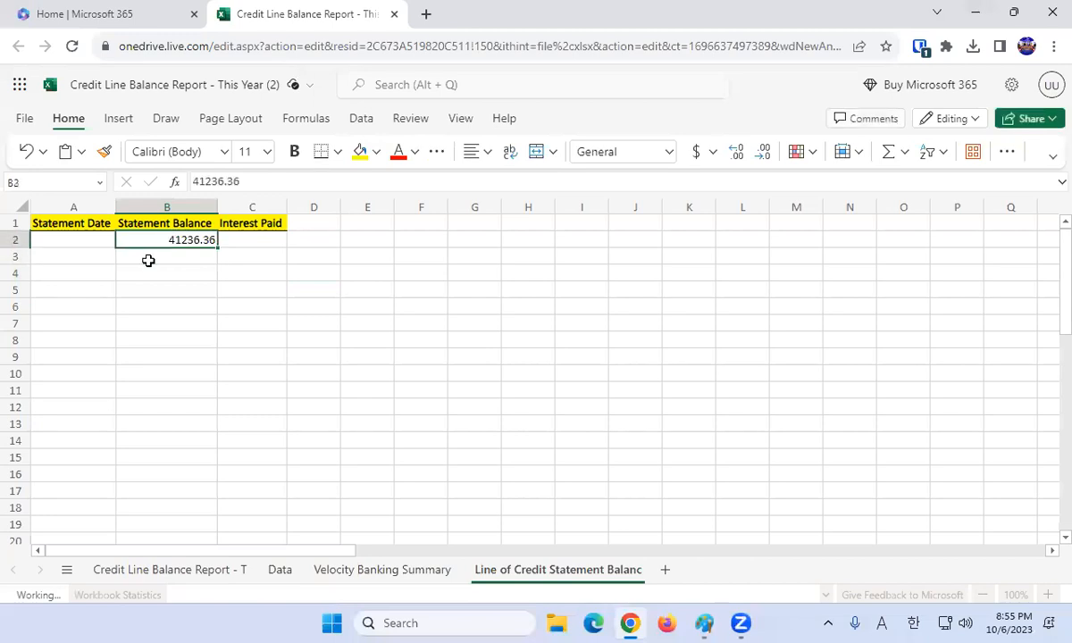
- Apply the $ English (United States) accounting format to the statement balance and interest paid cells B2:C6
key(shift+Right)
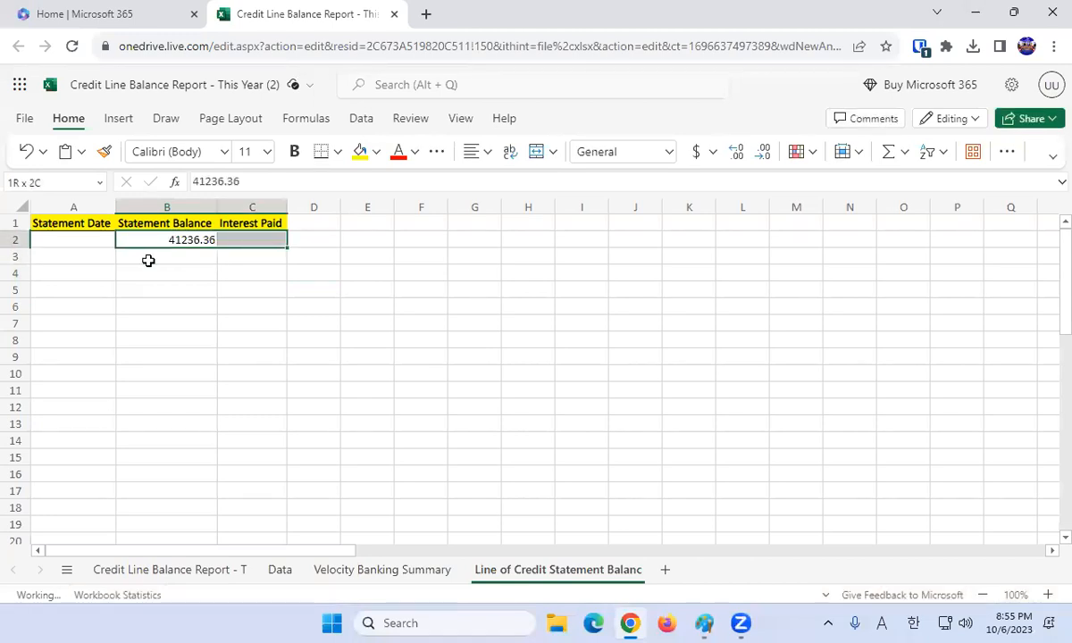
key(shift+Down)
key(shift+Down)
key(shift+Down)
key(shift+Down)
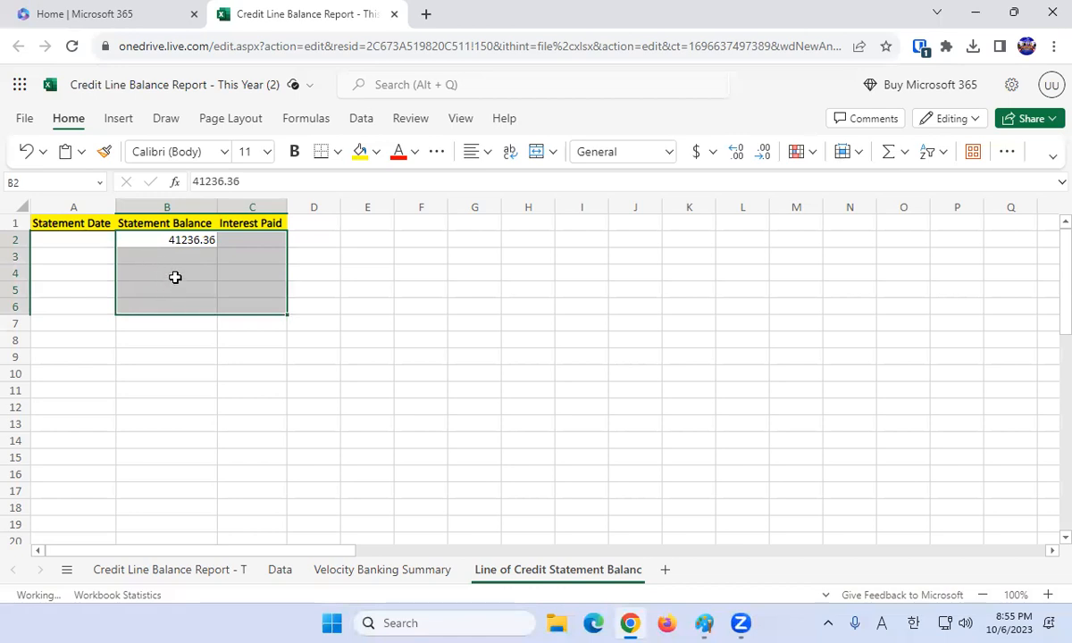
right_click(176, 281)
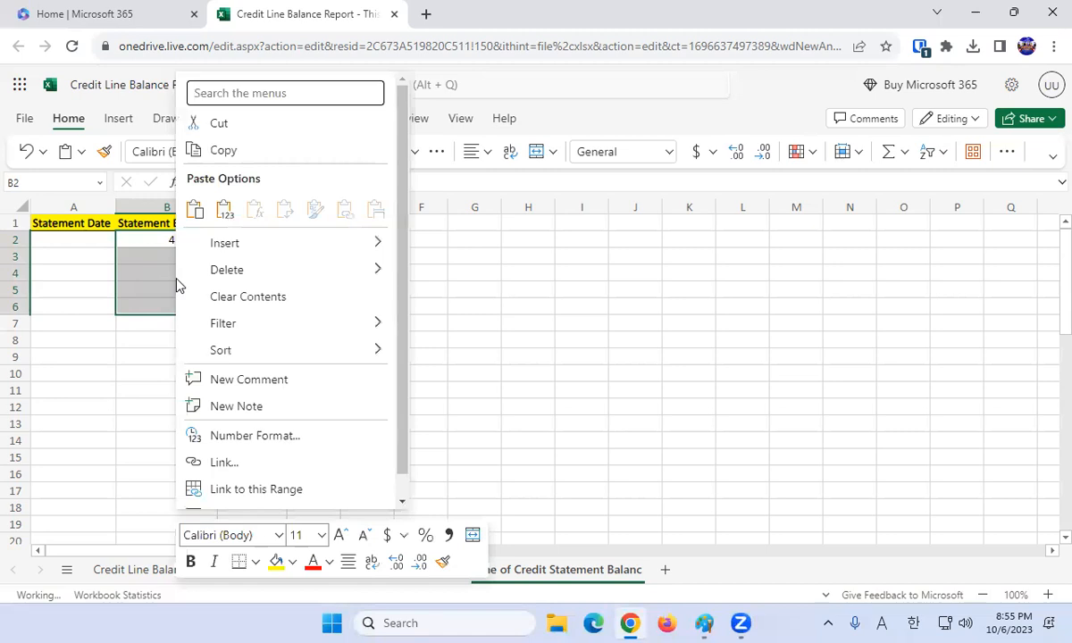
scroll(254, 420, down, 1)
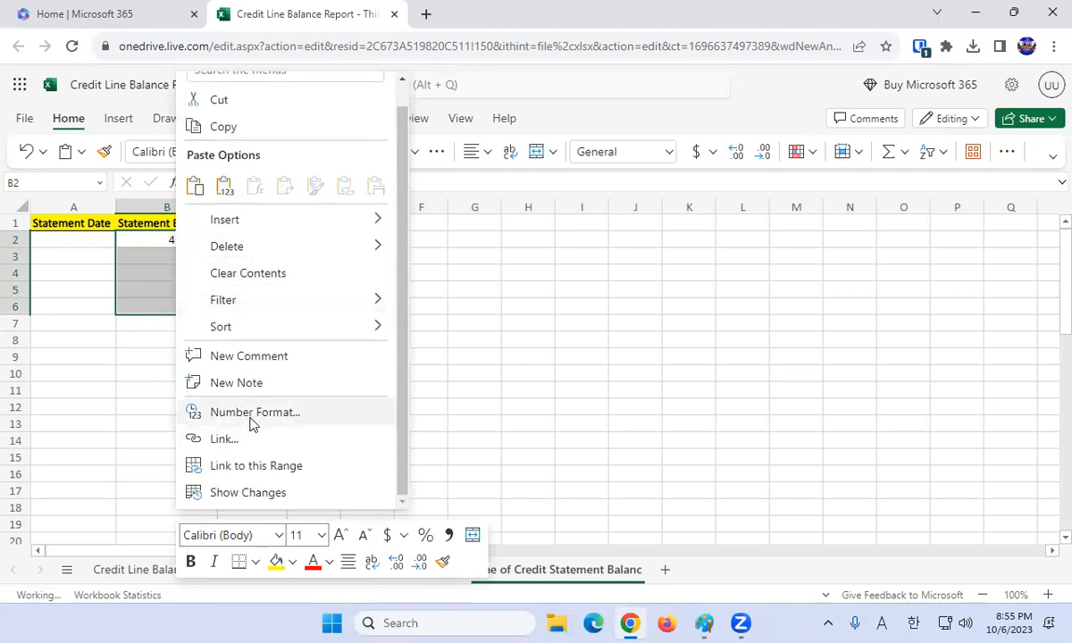
click(403, 536)
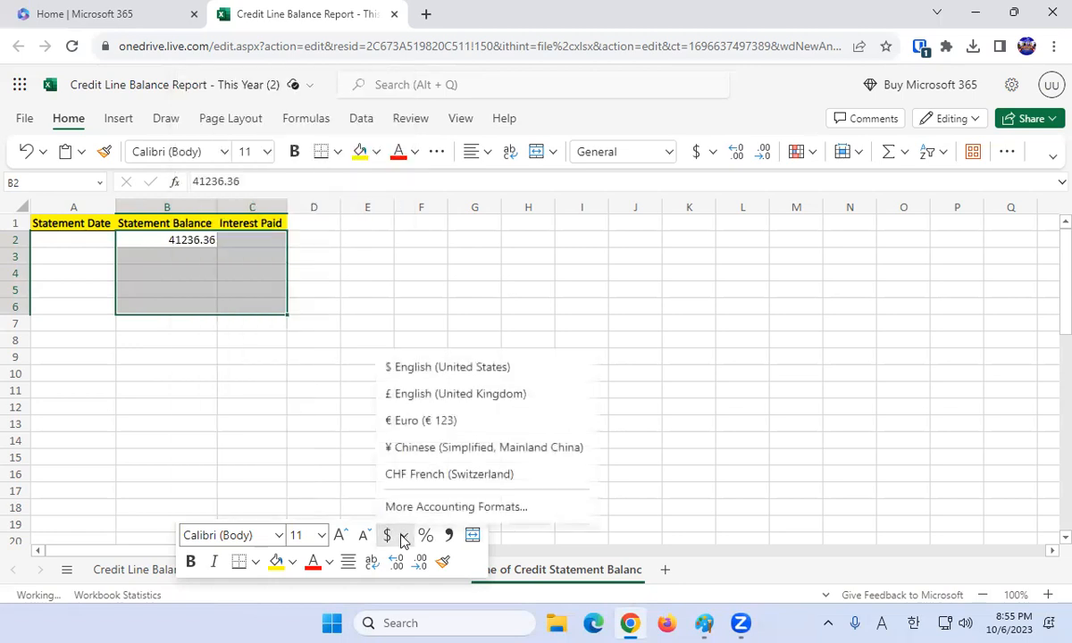
click(428, 369)
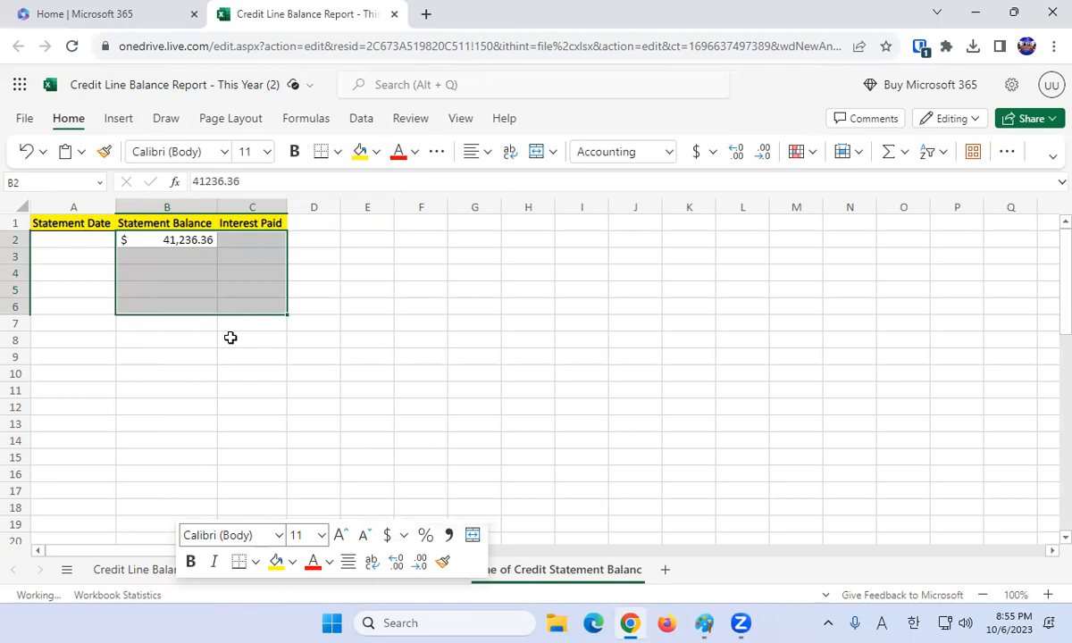
click(189, 339)
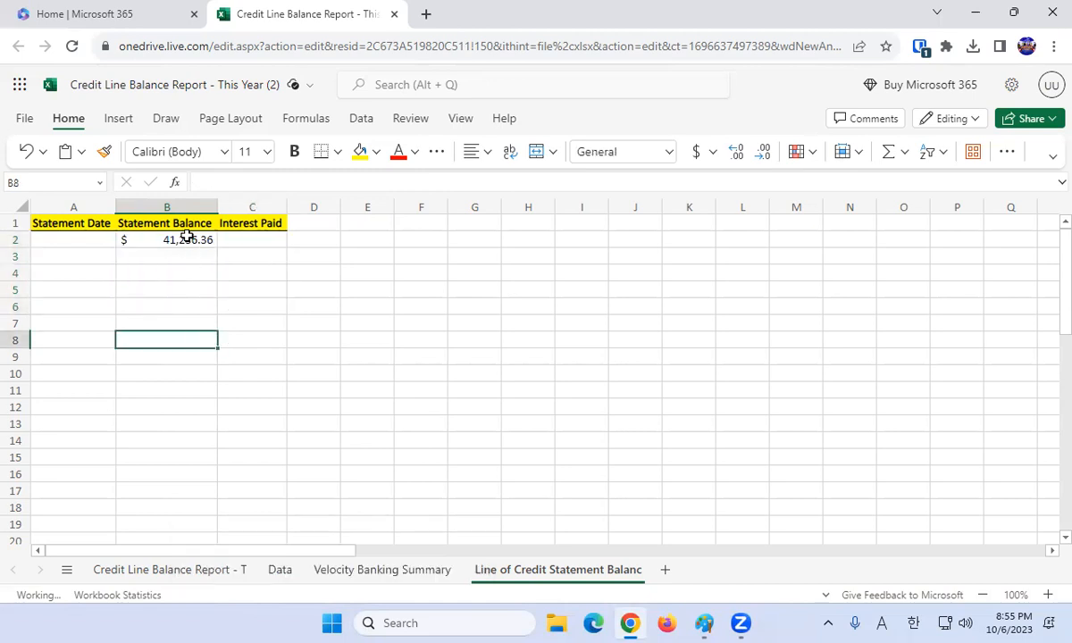
click(226, 236)
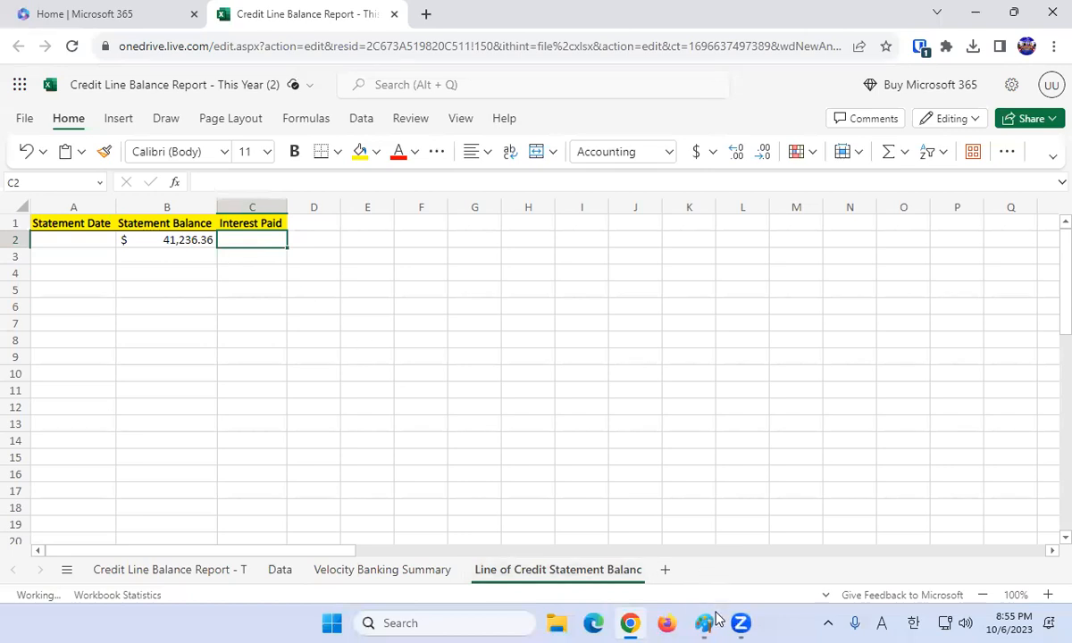
- Check the periodic finance charges on the statement image in Paint, then enter 33.57 in cell C2 of the Excel sheet
mouse_move(718, 618)
click(730, 555)
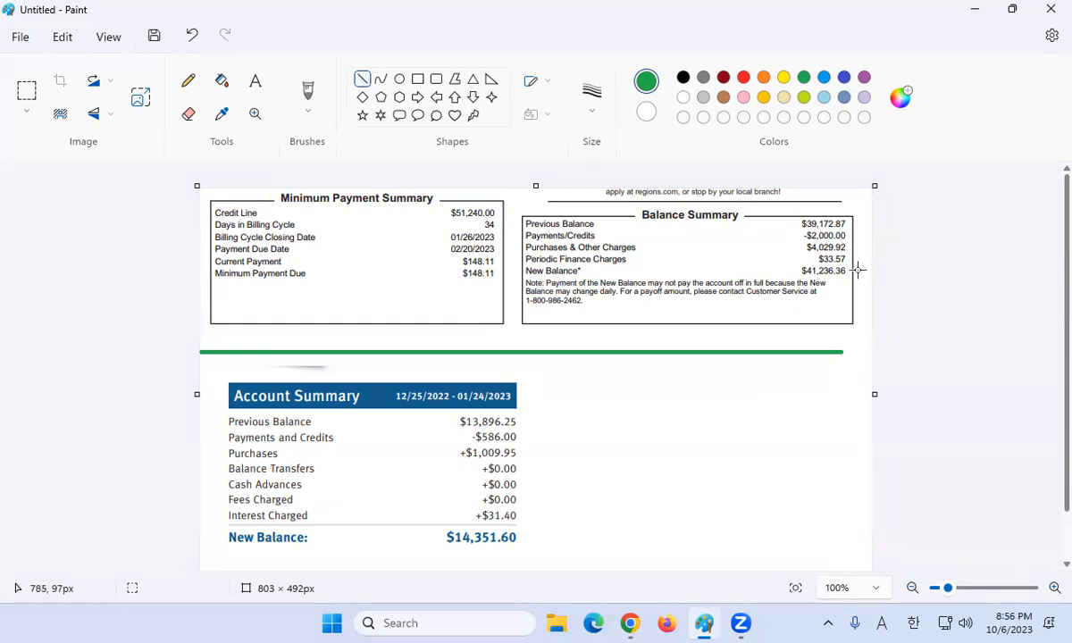
click(975, 9)
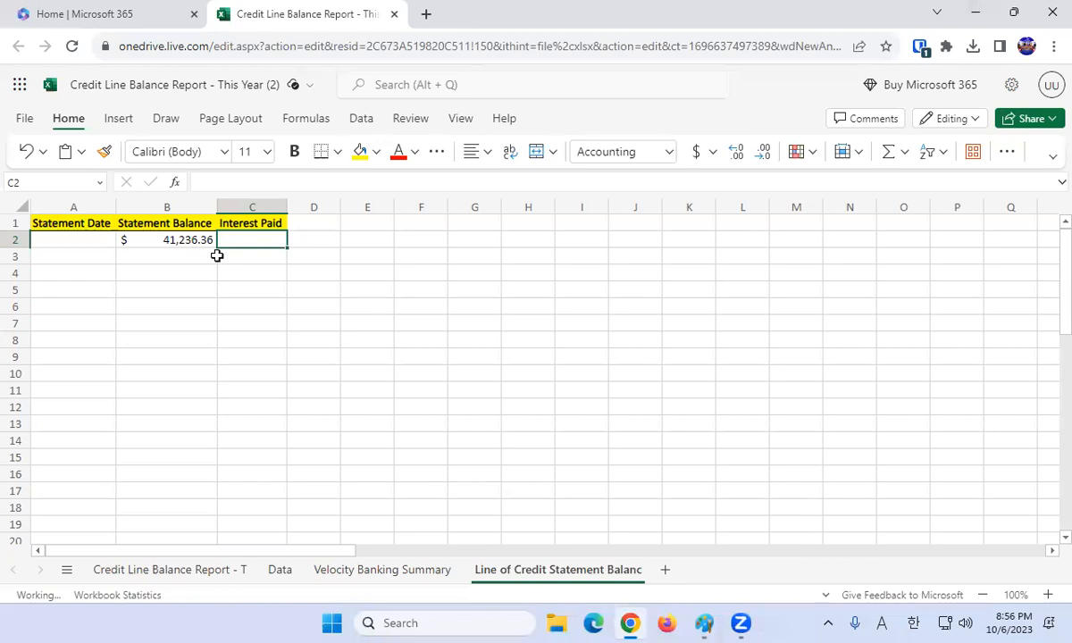
text(33.57)
key(Return)
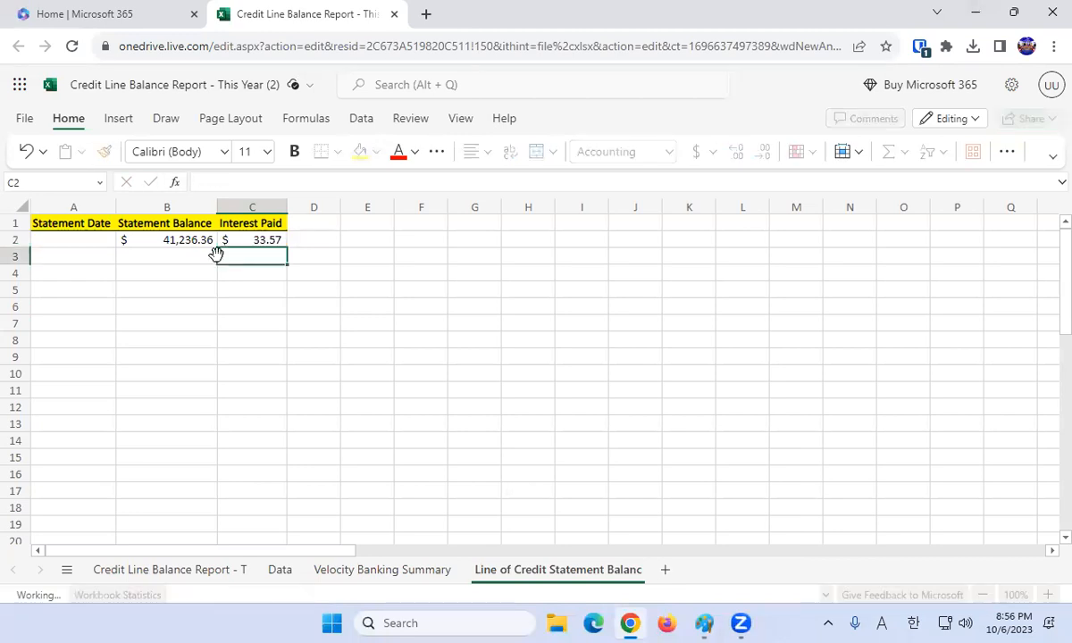
- Check the first statement's billing cycle closing date in Paint, then enter 1/26/2023 in cell A2 of the Excel sheet
key(Up)
key(Left)
key(Left)
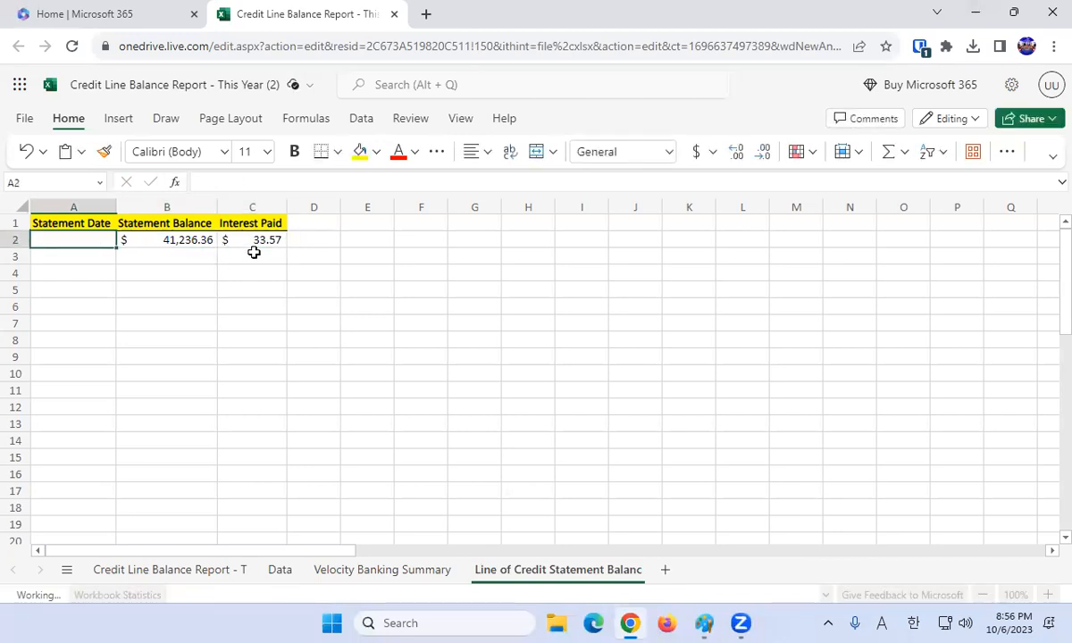
mouse_move(711, 610)
click(712, 536)
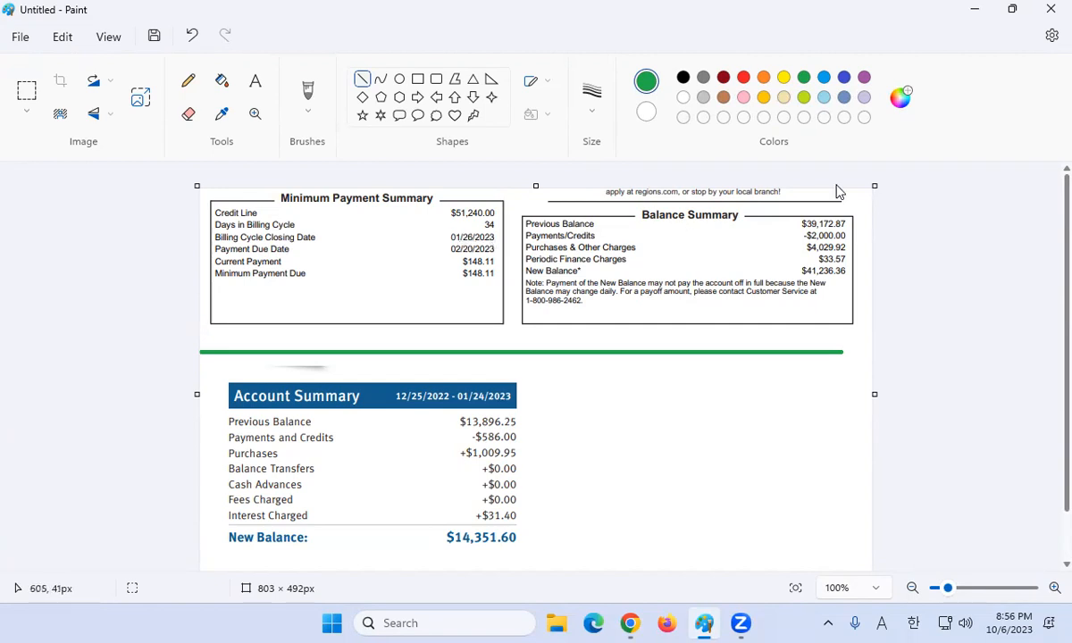
click(983, 15)
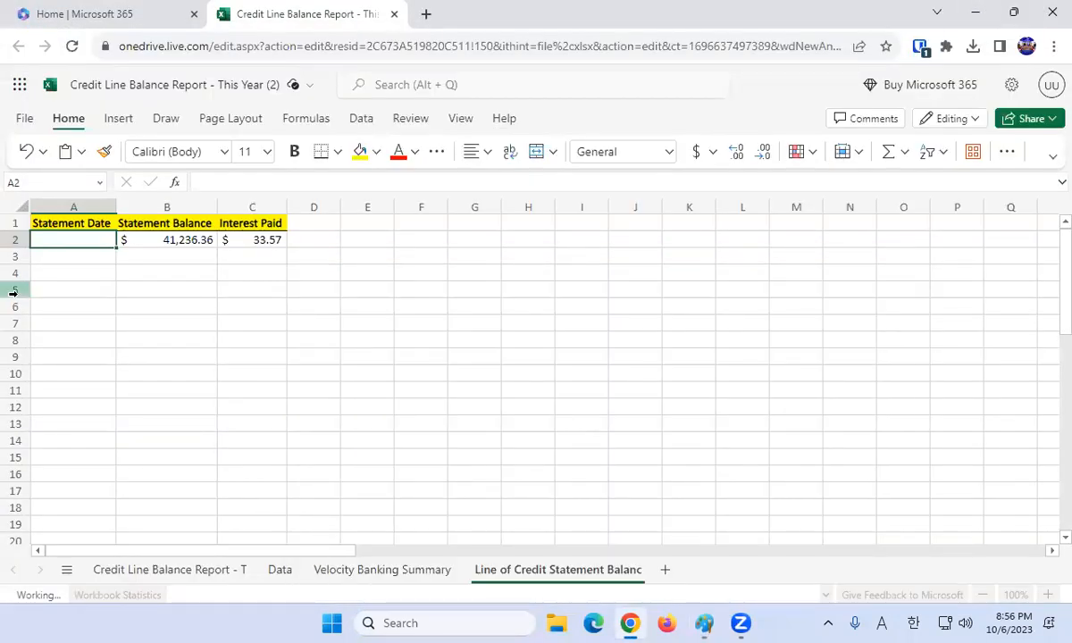
text(1/26/2023)
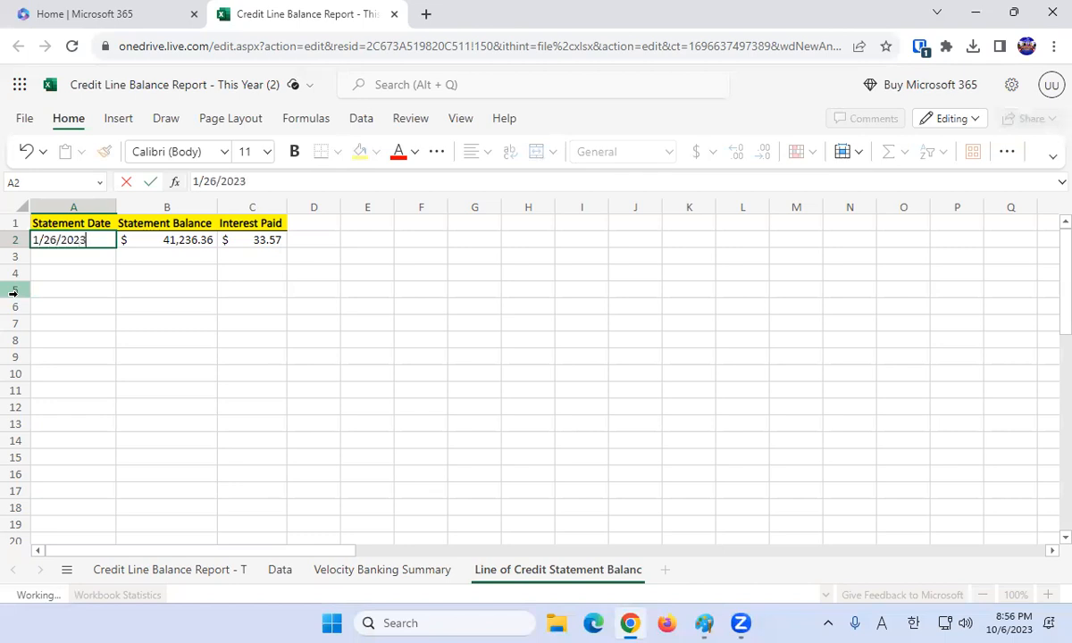
key(Return)
key(Up)
key(Right)
key(Left)
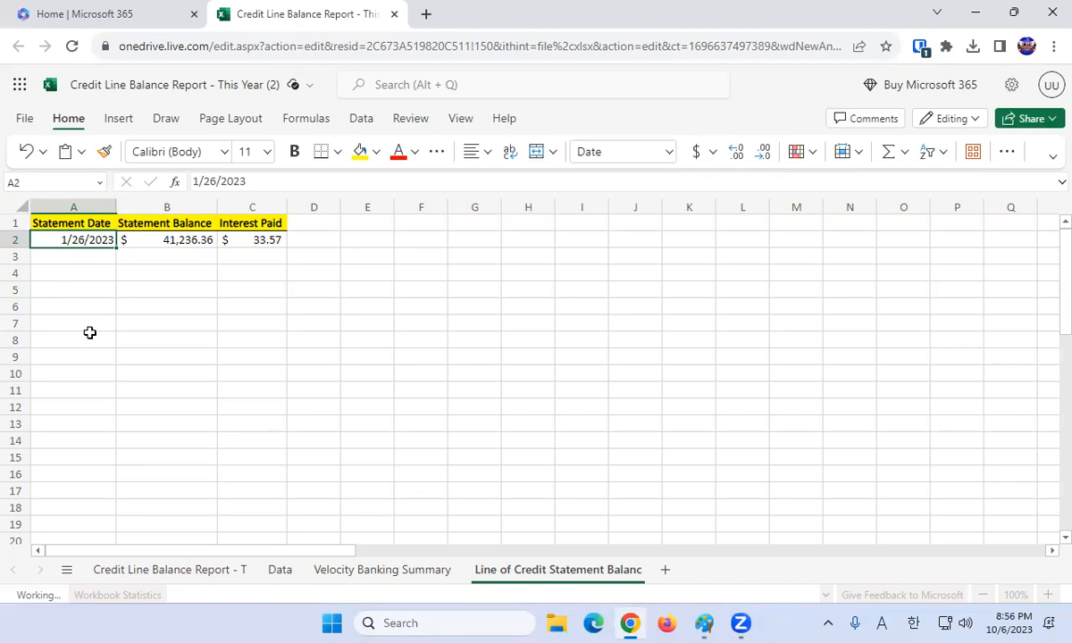
- Check the Account Summary statement period in Paint, then enter 1/25/2023 in cell A3 of the Excel sheet
mouse_move(706, 618)
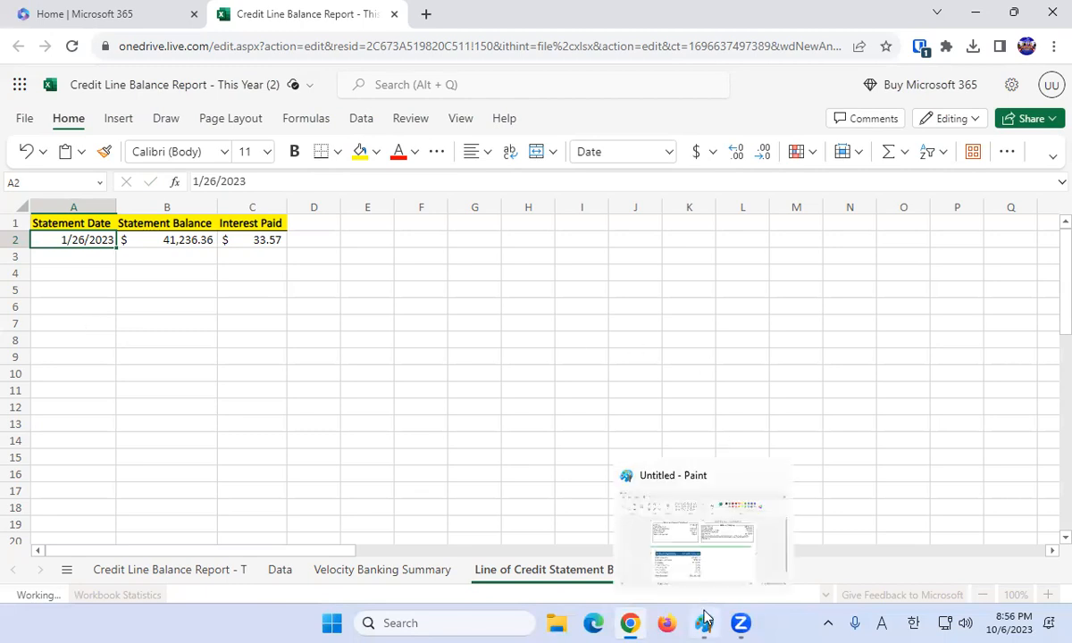
click(716, 570)
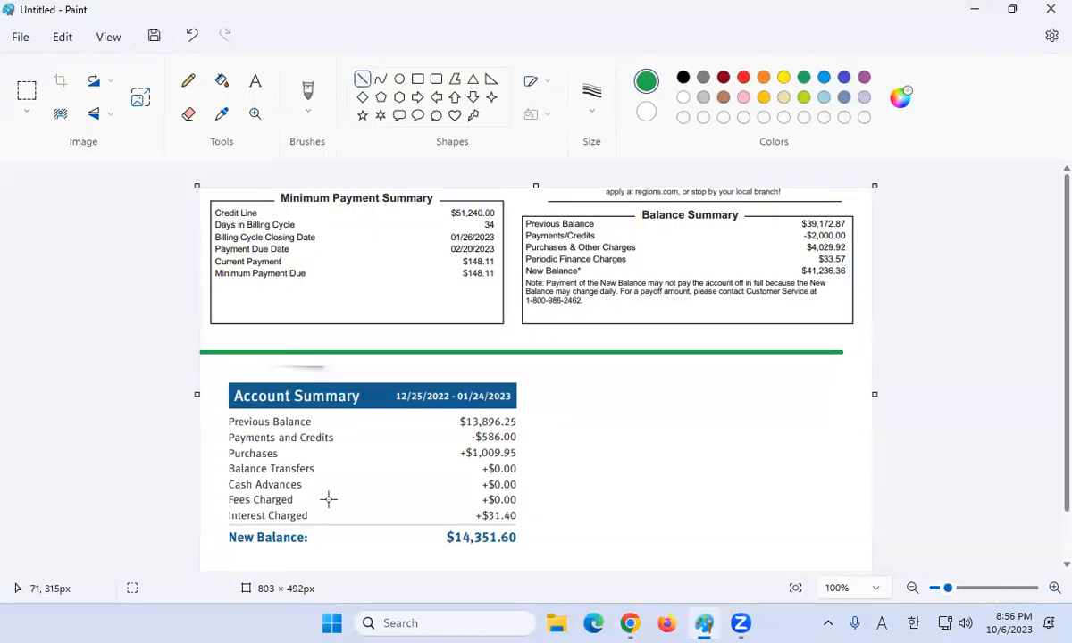
scroll(367, 500, down, 1)
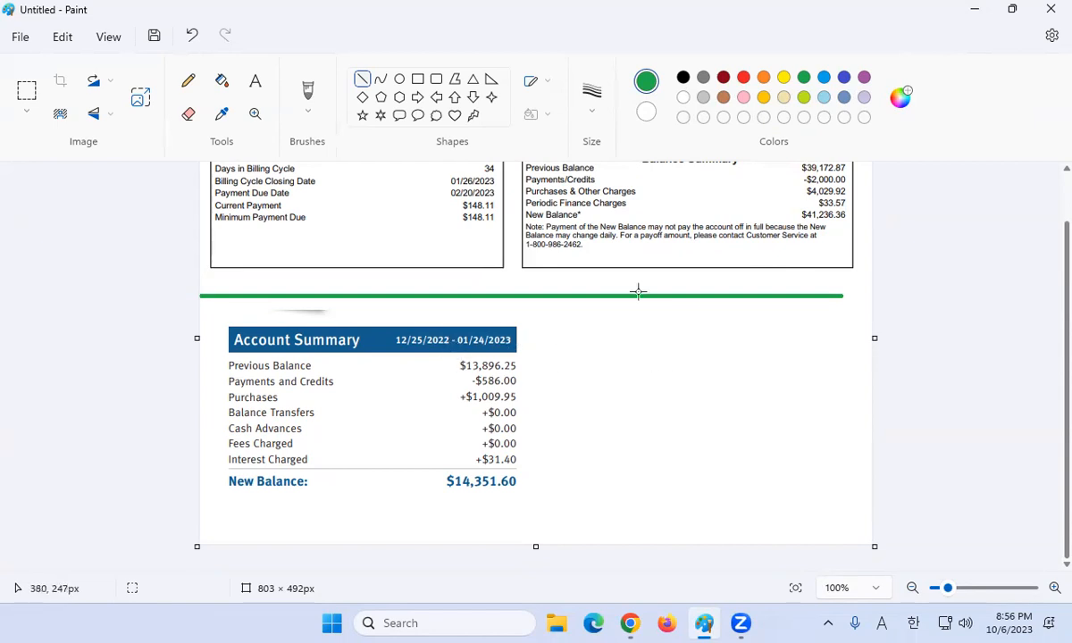
click(974, 9)
click(98, 256)
text(1/25/2023)
key(Return)
key(Up)
key(Right)
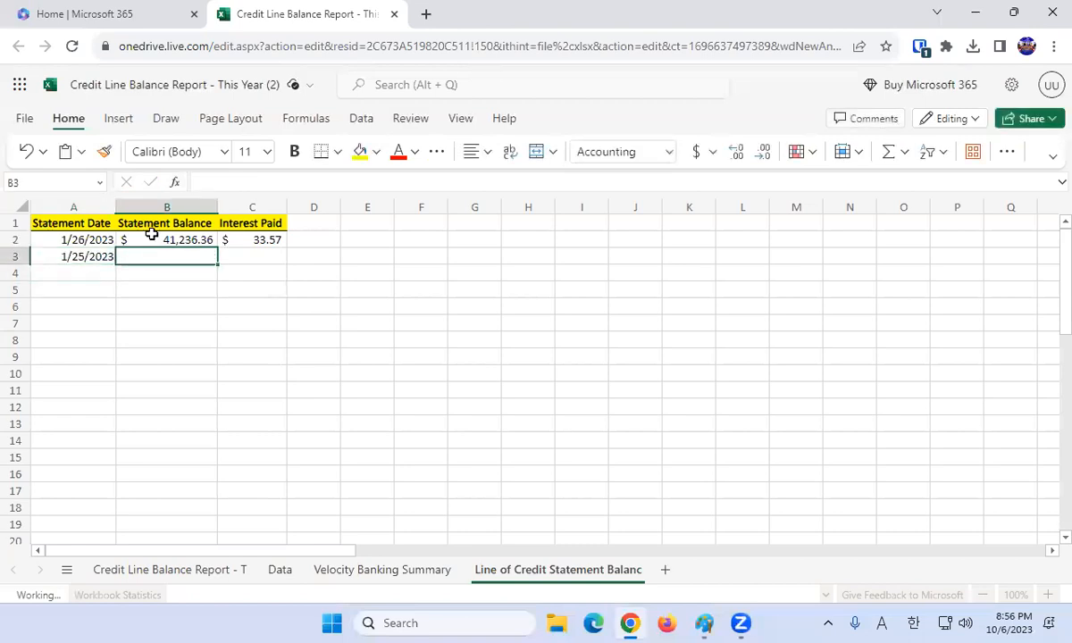
- Check the Account Summary's new balance in Paint, then enter 14345.6 in cell B3 of the Excel sheet
mouse_move(704, 623)
click(666, 541)
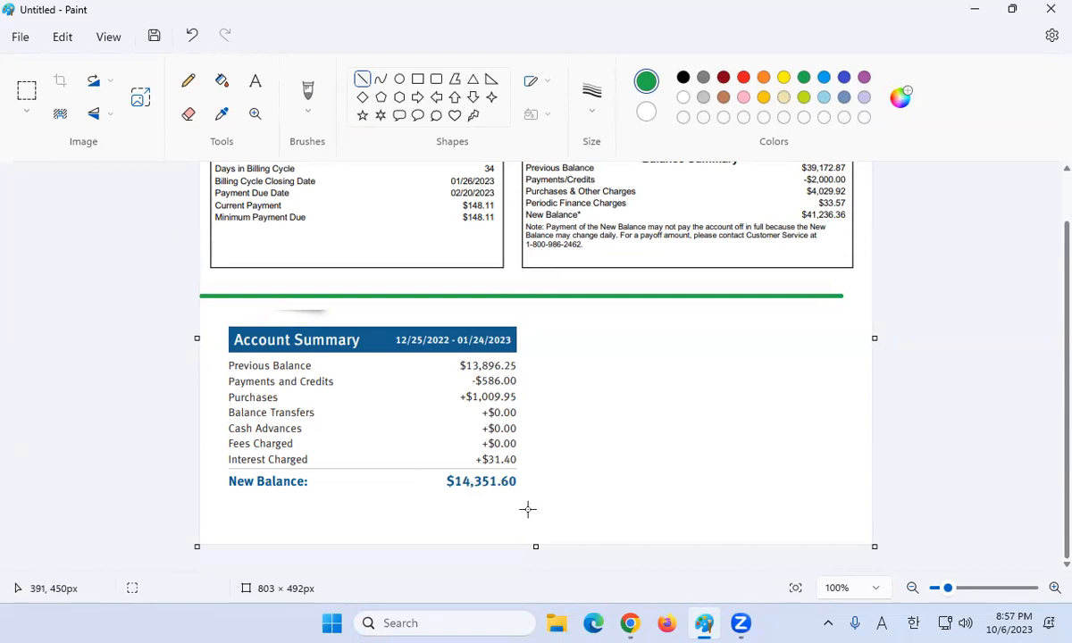
click(977, 10)
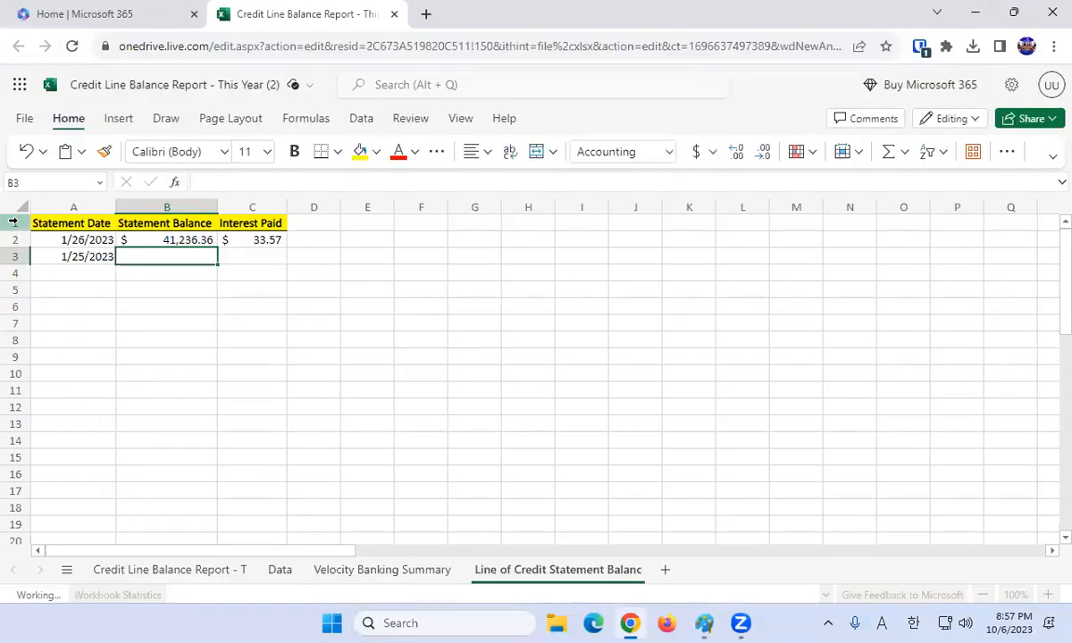
text(146)
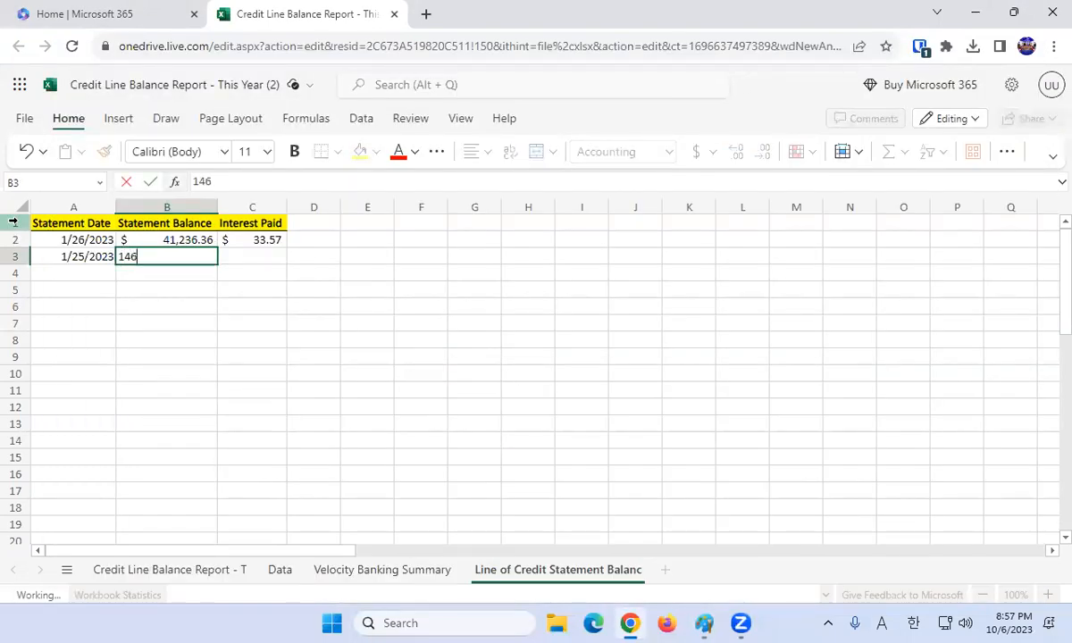
key(BackSpace)
text(345.6)
key(Return)
- Recheck the Account Summary's new balance in Paint, then correct cell B3 of the Excel sheet to 14351.6
mouse_move(704, 623)
click(723, 562)
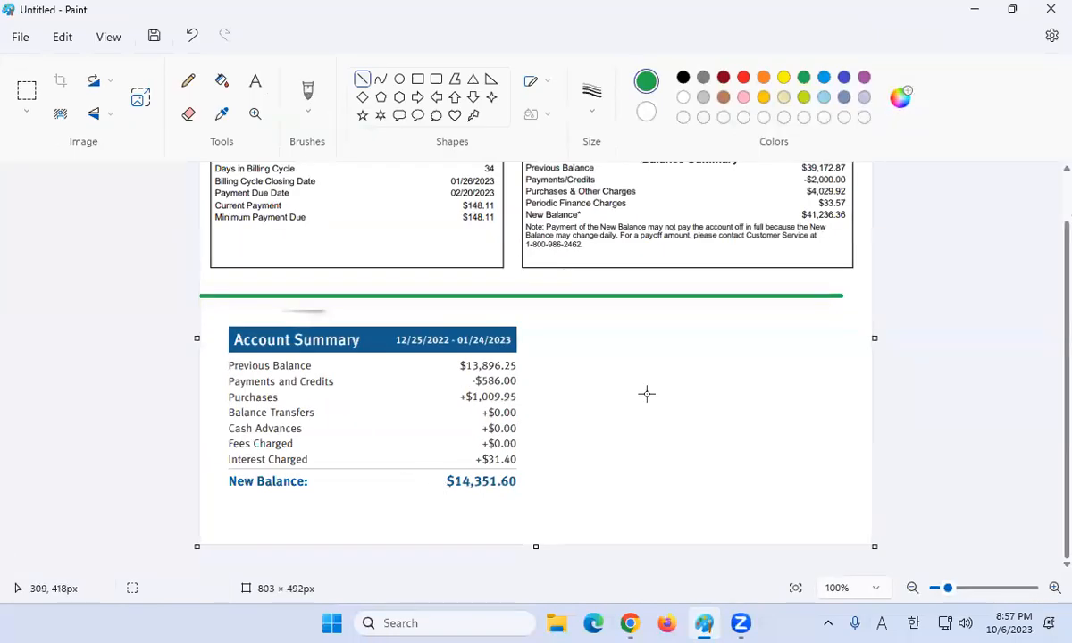
click(975, 9)
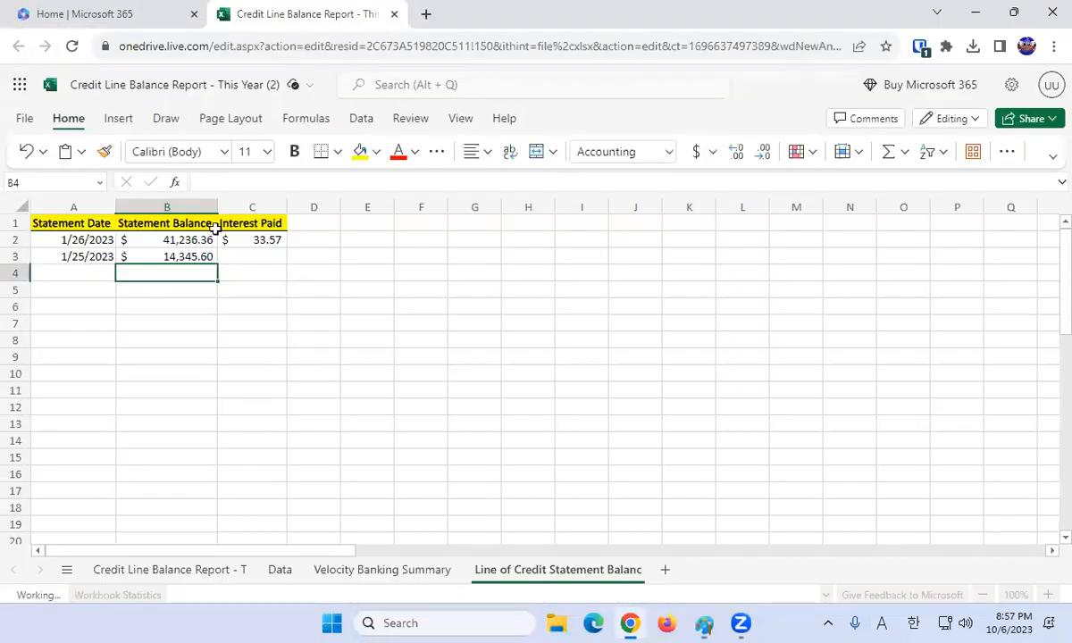
click(166, 257)
click(214, 178)
key(BackSpace)
key(BackSpace)
key(BackSpace)
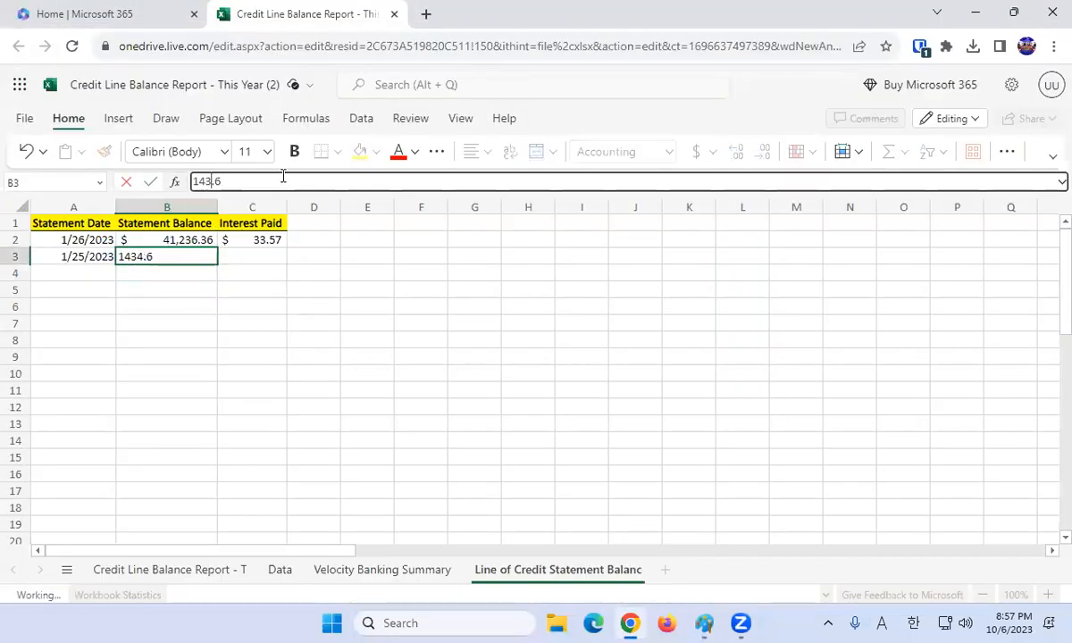
text(351)
key(Return)
key(Up)
key(Right)
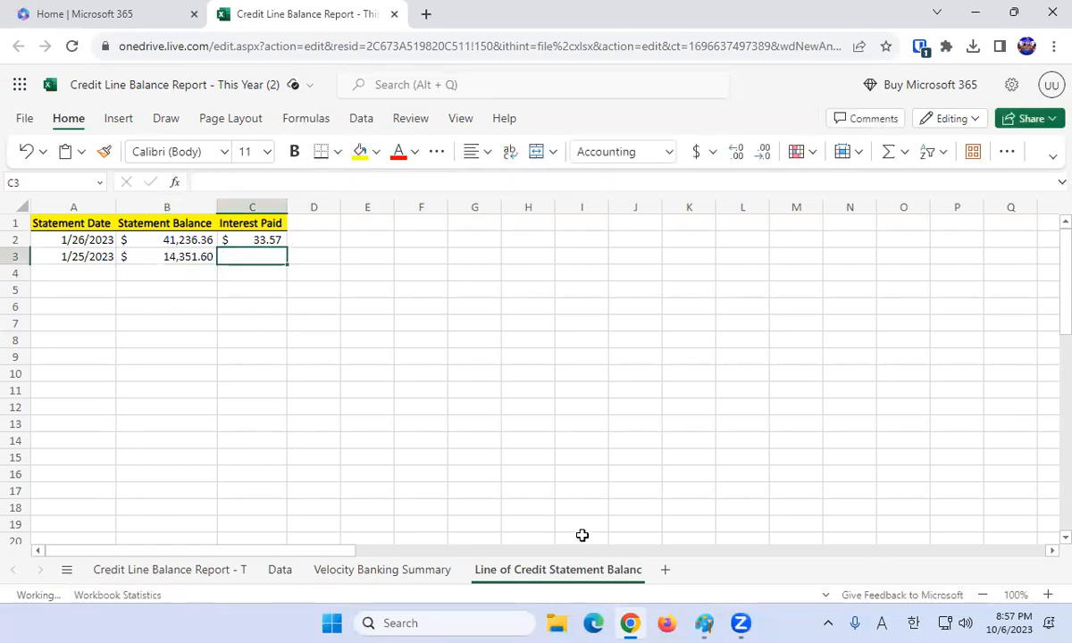
- Check the Account Summary's interest charged in Paint, then enter 31.40 in cell C3 of the Excel sheet
click(706, 623)
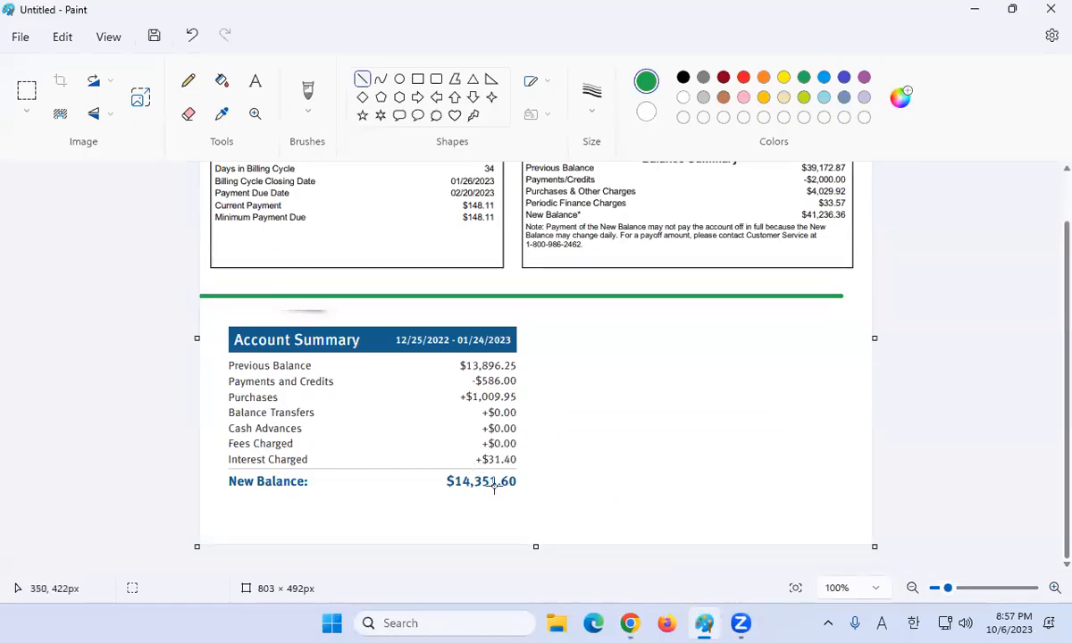
click(971, 12)
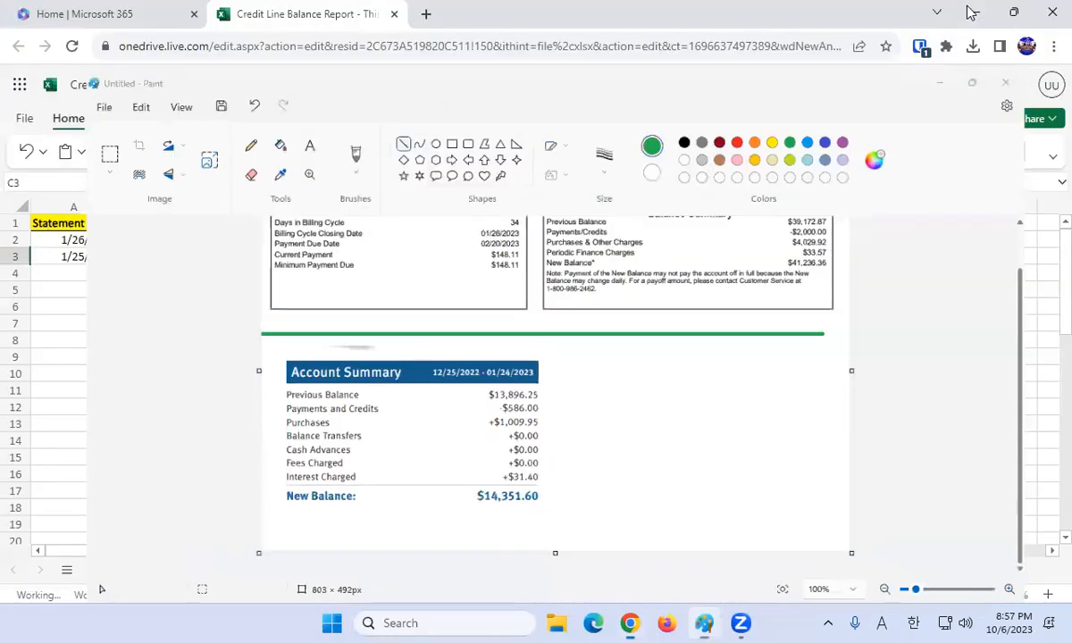
text(31.40)
key(Return)
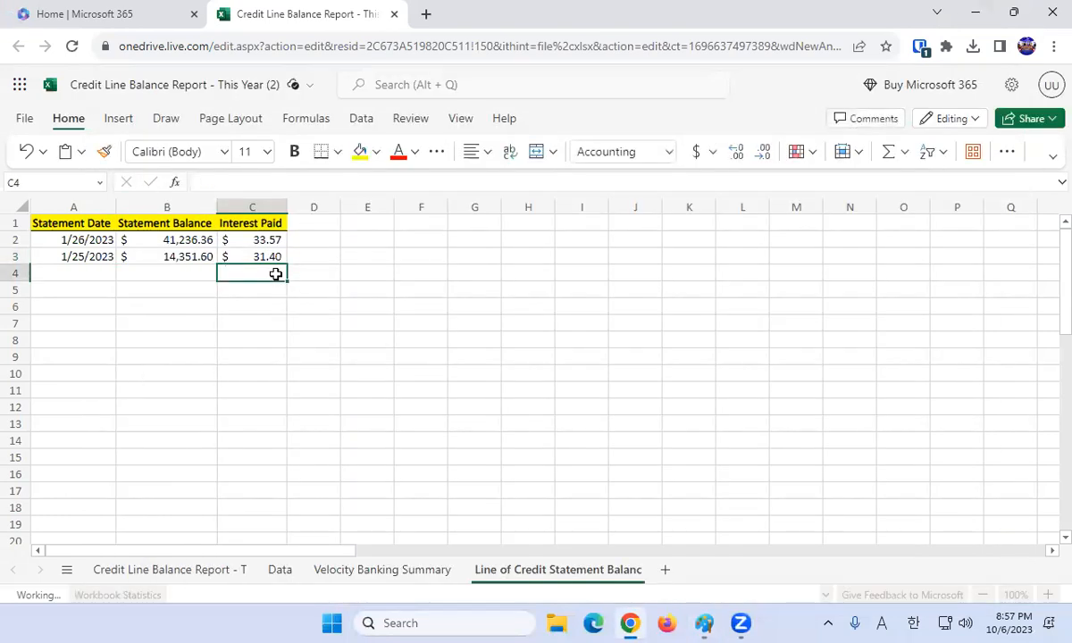
- Review the statement balances and interest paid in B2:C3 against the columns of the Velocity Banking Summary sheet
key(Up)
key(Left)
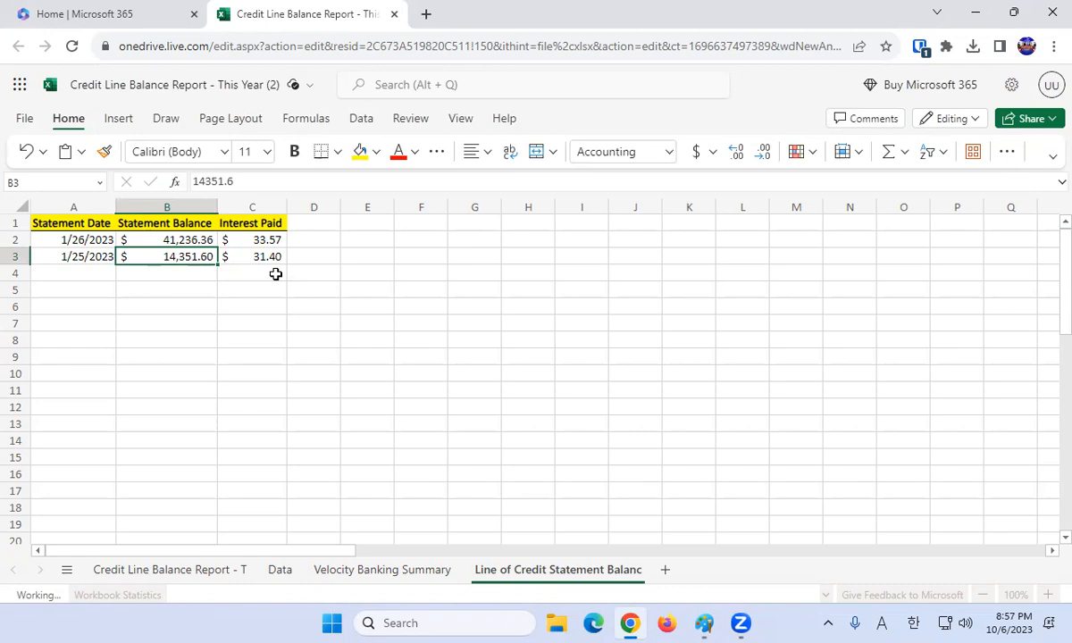
key(Right)
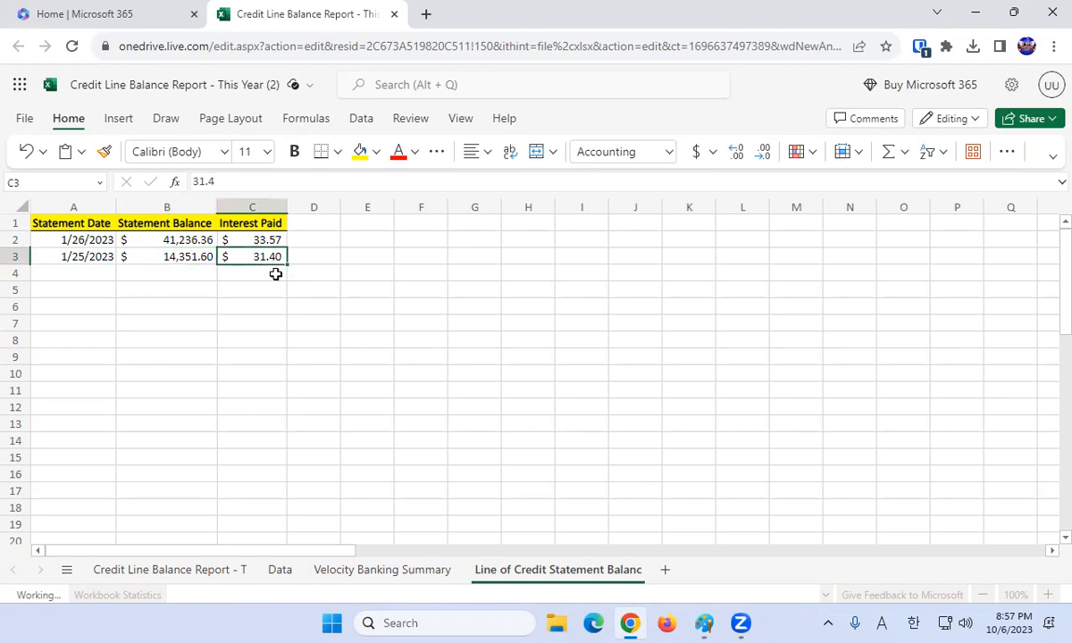
key(Up)
key(Left)
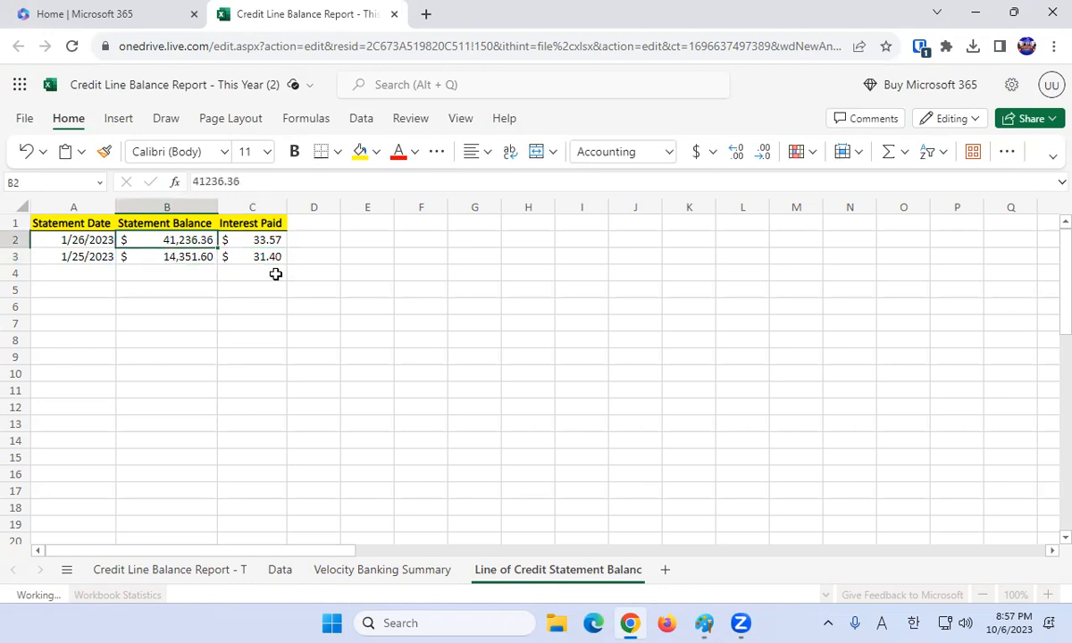
key(Right)
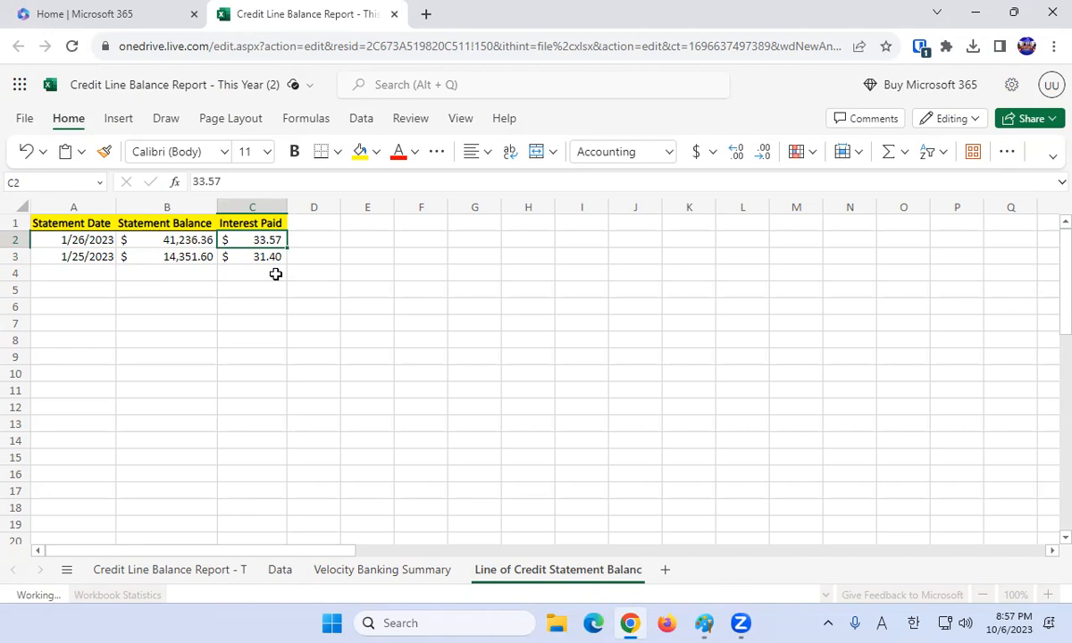
key(Left)
key(Right)
key(Left)
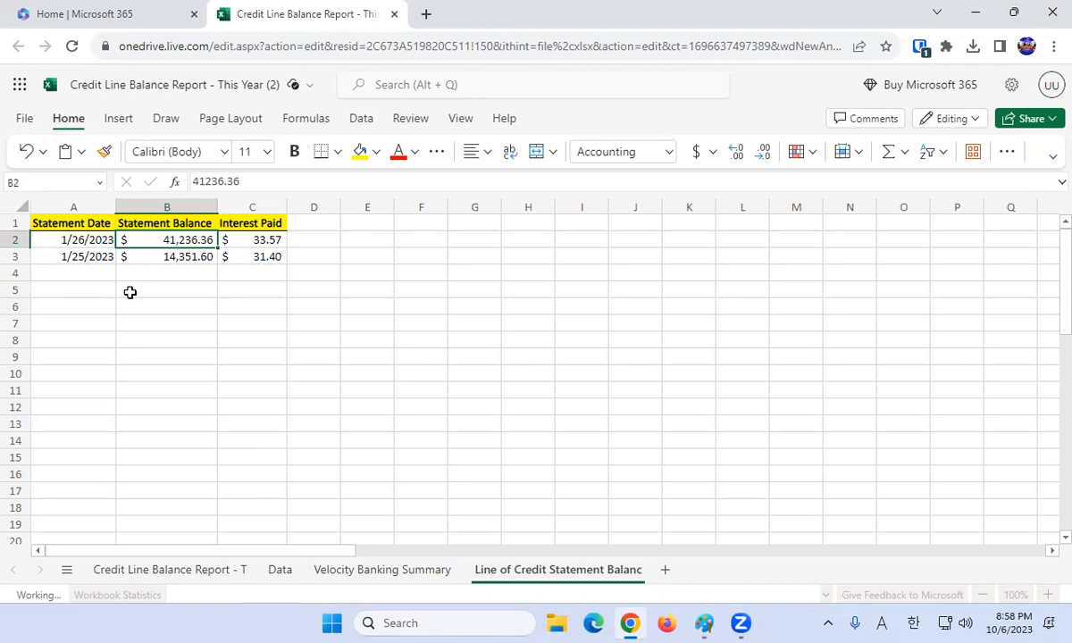
key(Tab)
key(Return)
key(Up)
key(Down)
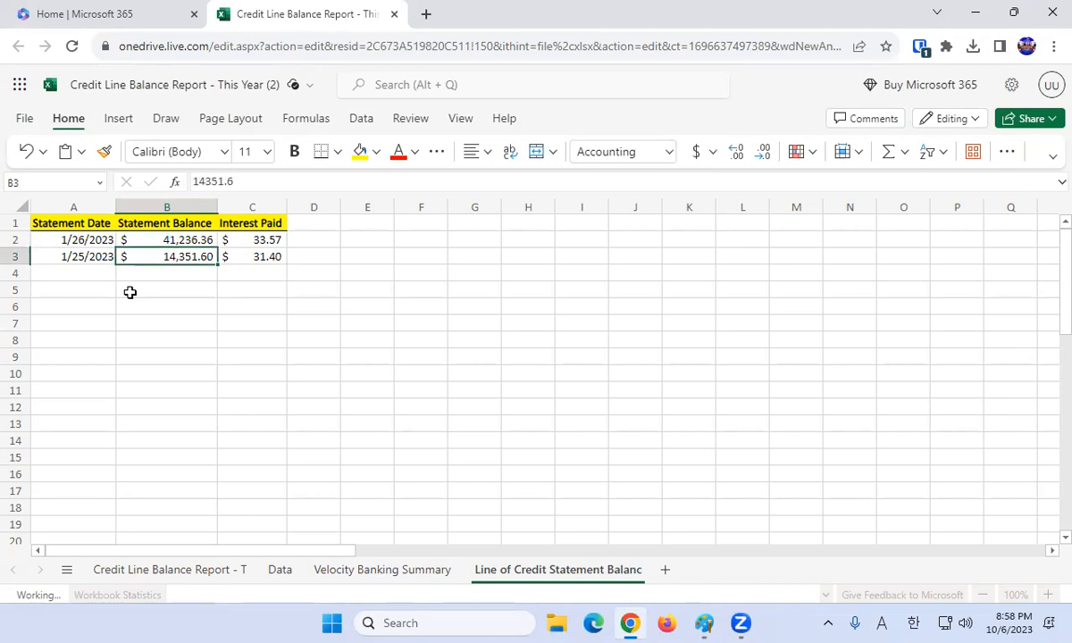
key(Up)
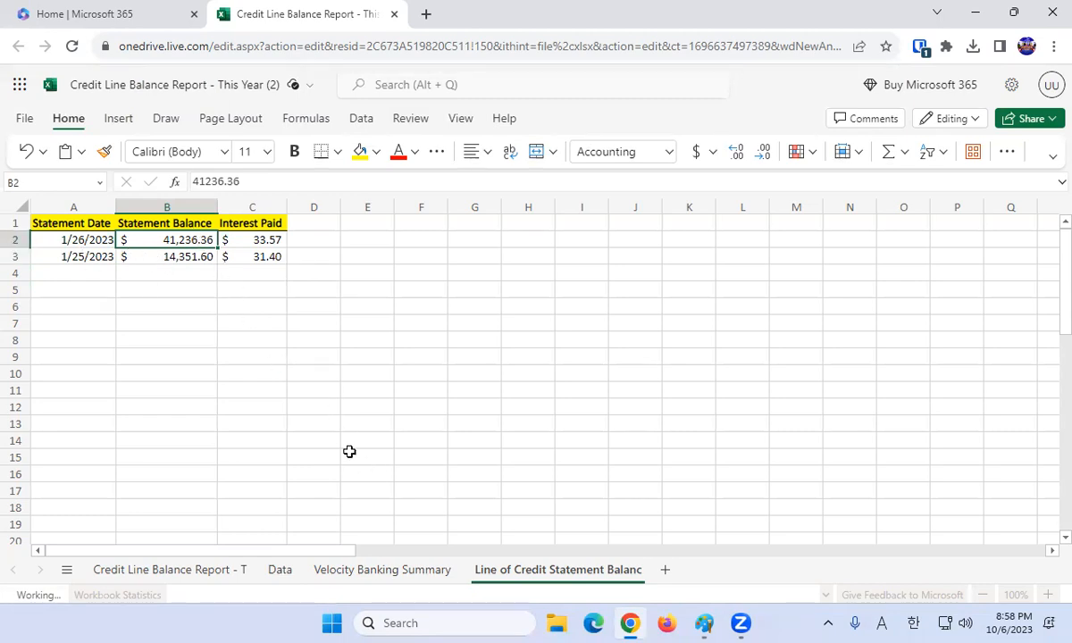
click(409, 570)
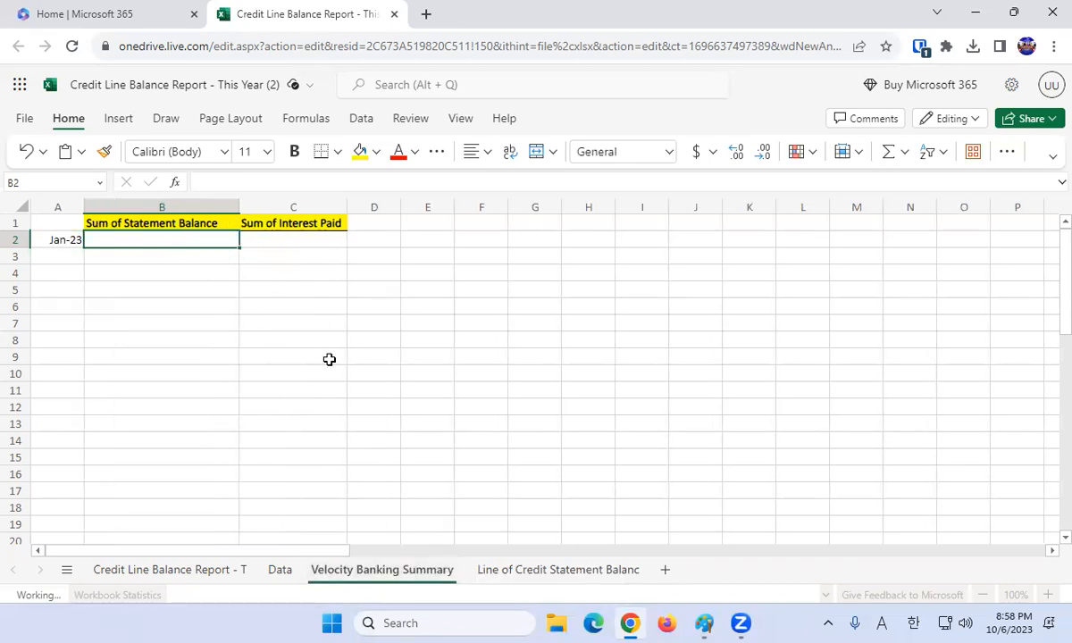
click(550, 571)
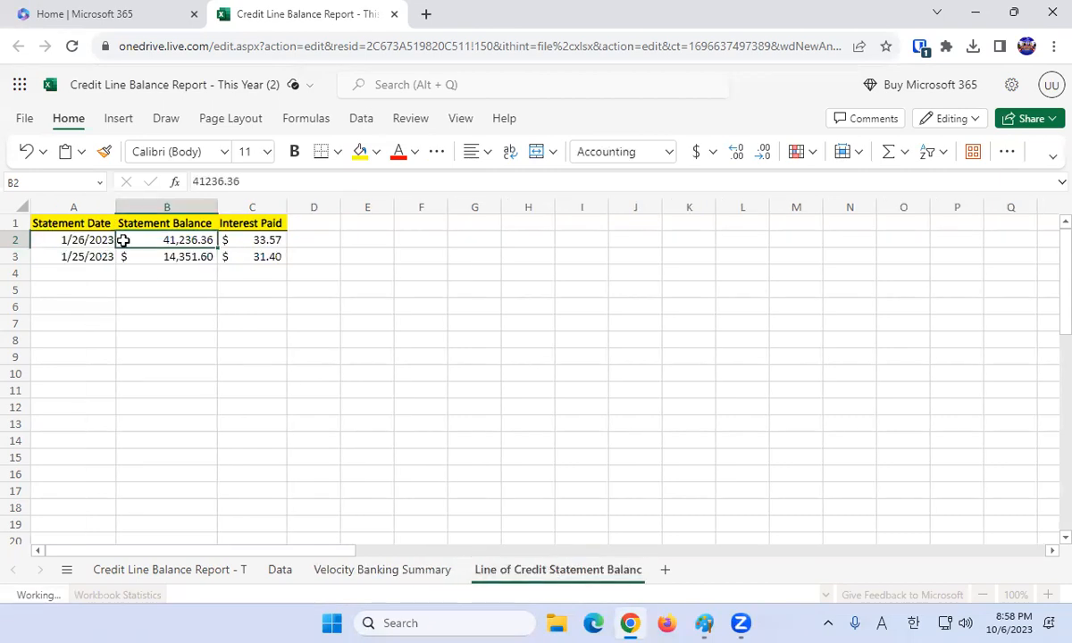
- Total the statement balances in cell B5 of the Line of Credit sheet with =SUM(B2:B3)
click(195, 290)
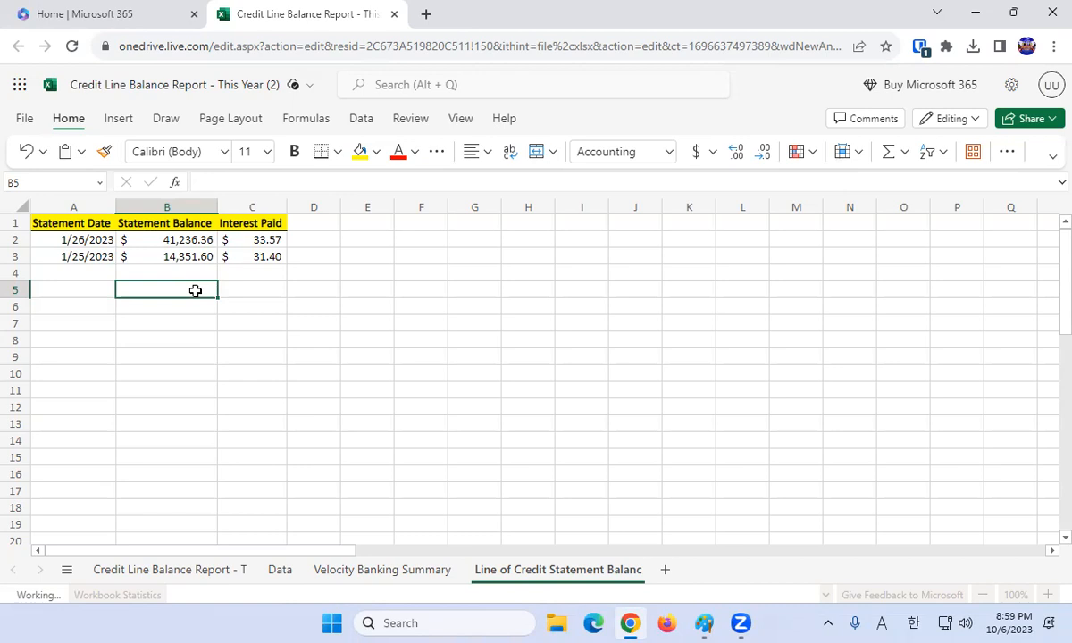
text(=sum)
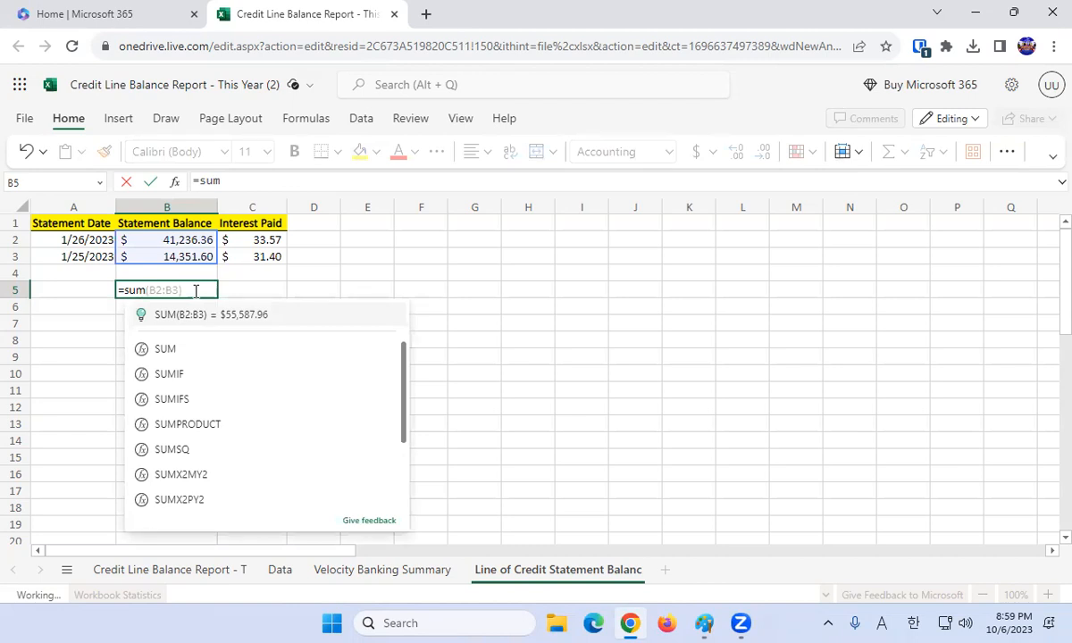
text(()
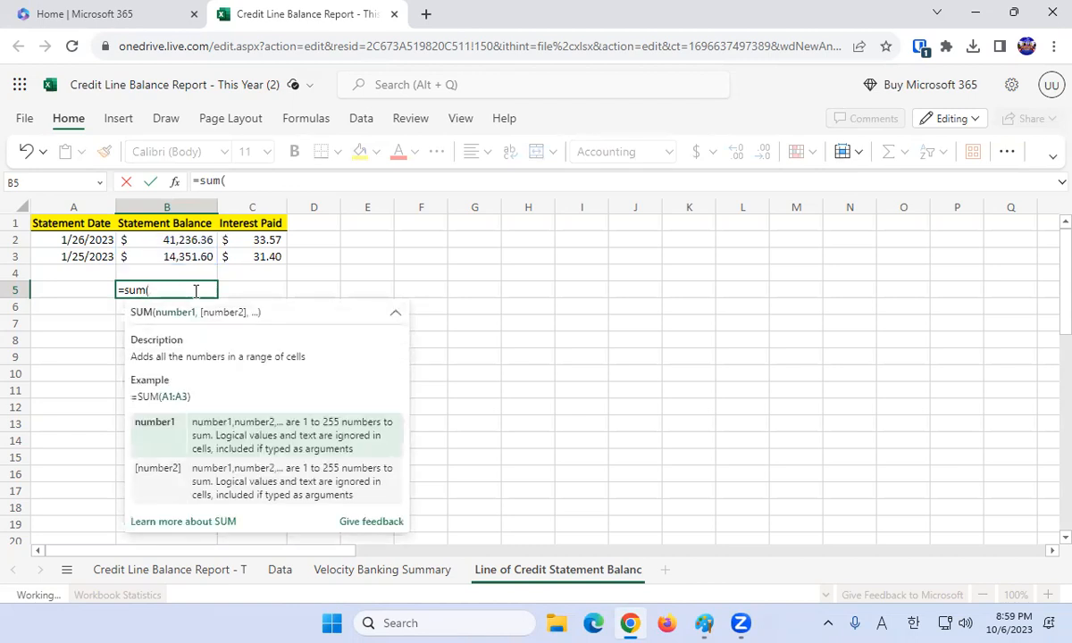
text(b2)
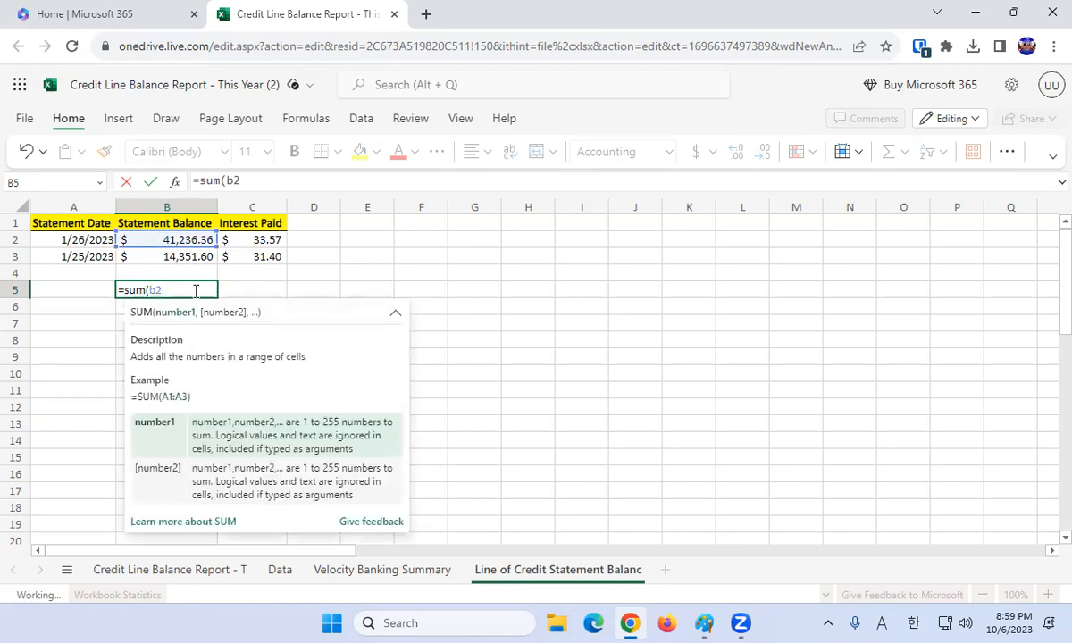
text(:b3))
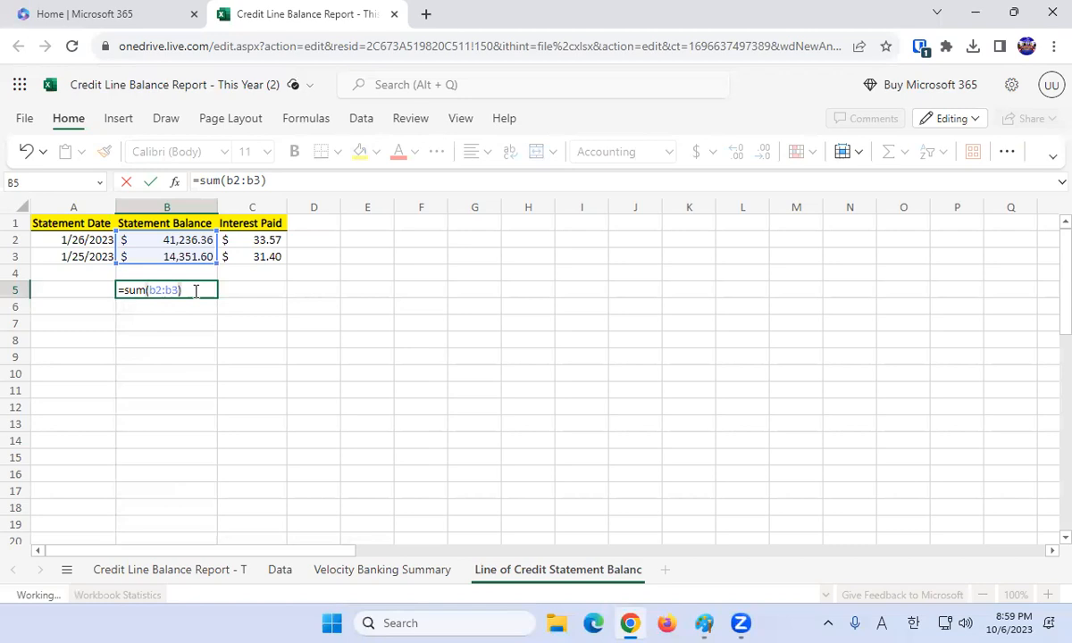
key(Return)
key(Up)
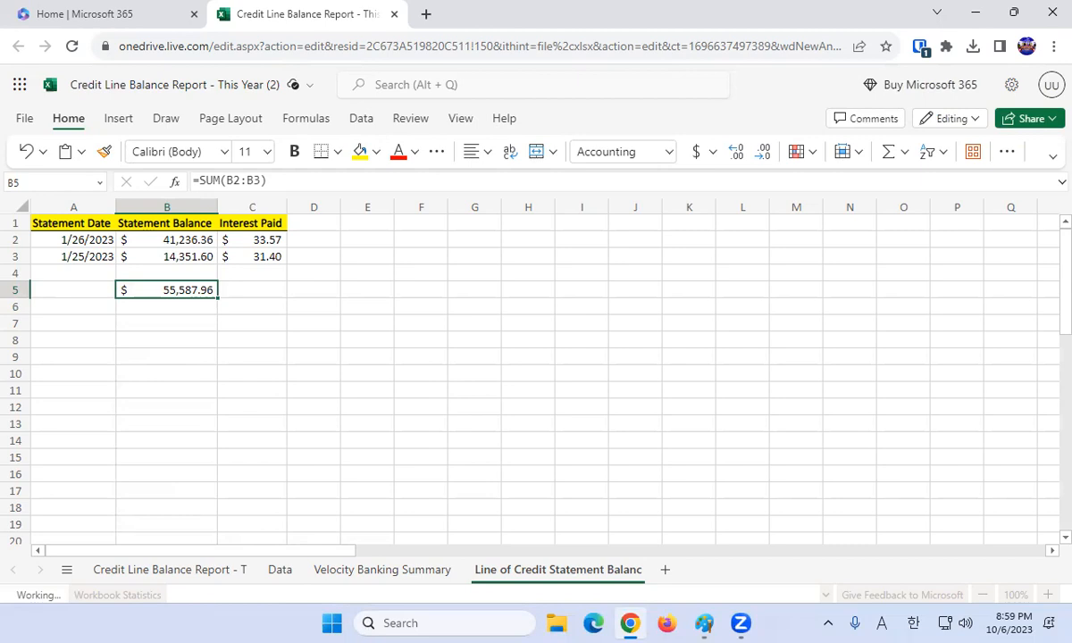
- Copy the B5 balance total into cell B2 of the Velocity Banking Summary sheet as a value only
key(ctrl+c)
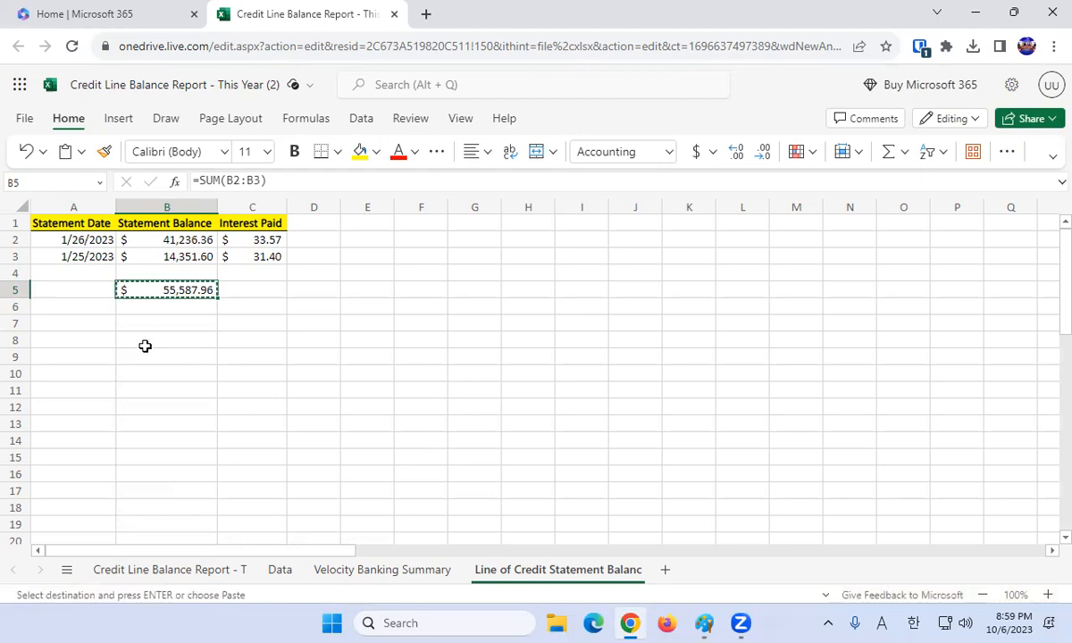
click(411, 564)
click(211, 236)
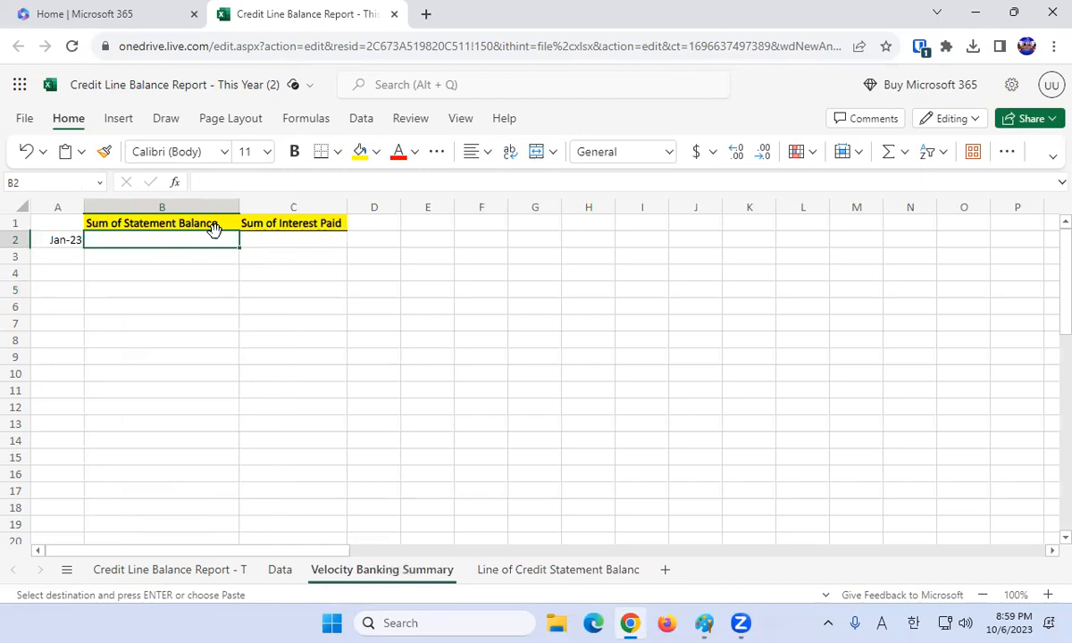
key(ctrl+v)
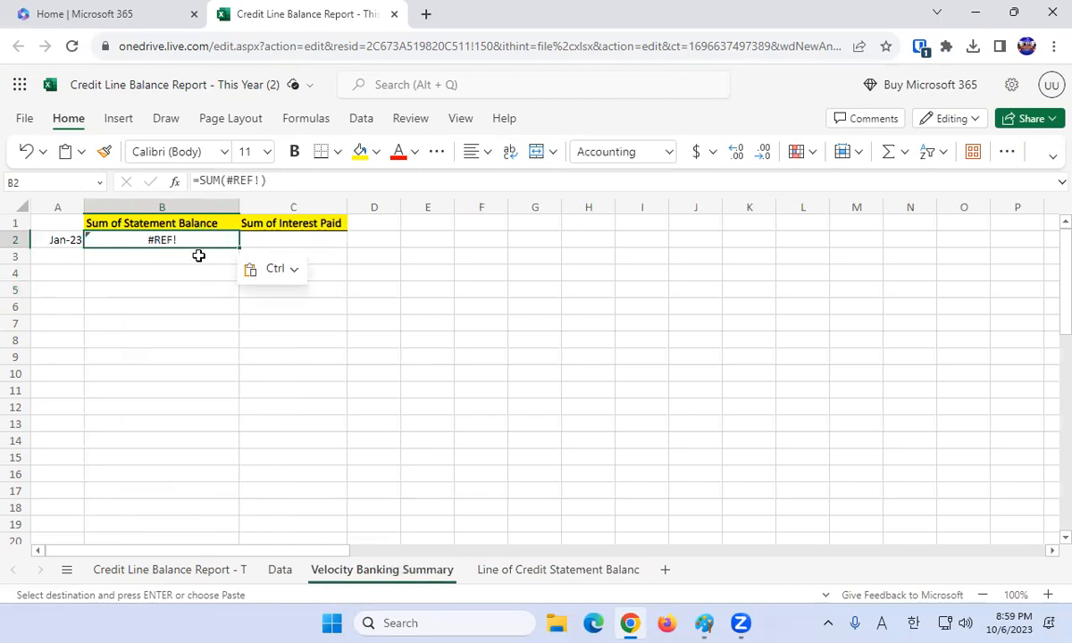
click(259, 276)
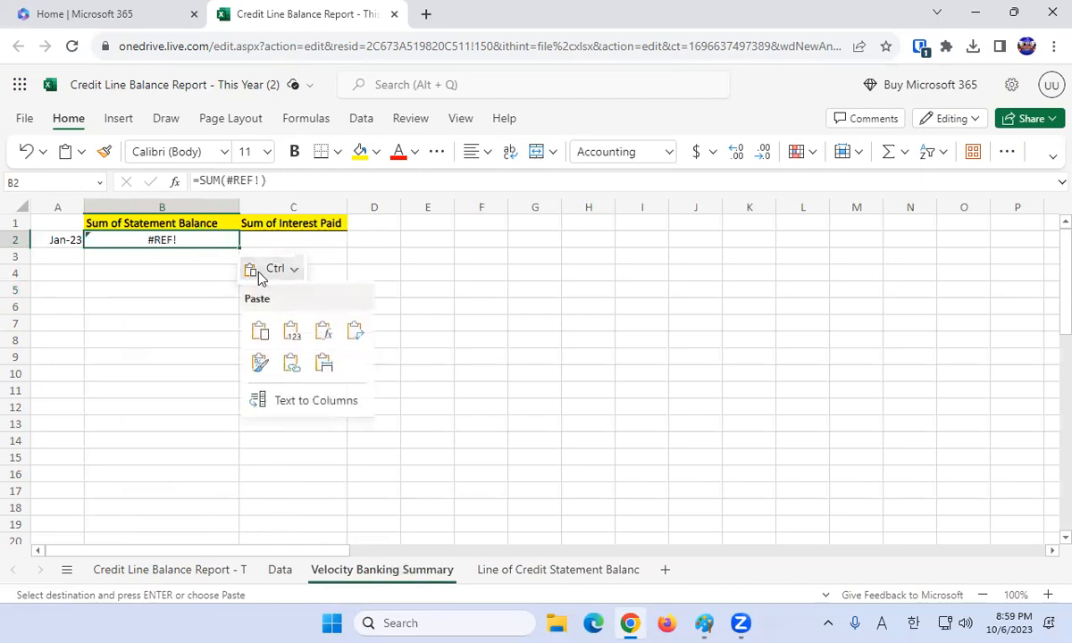
click(298, 336)
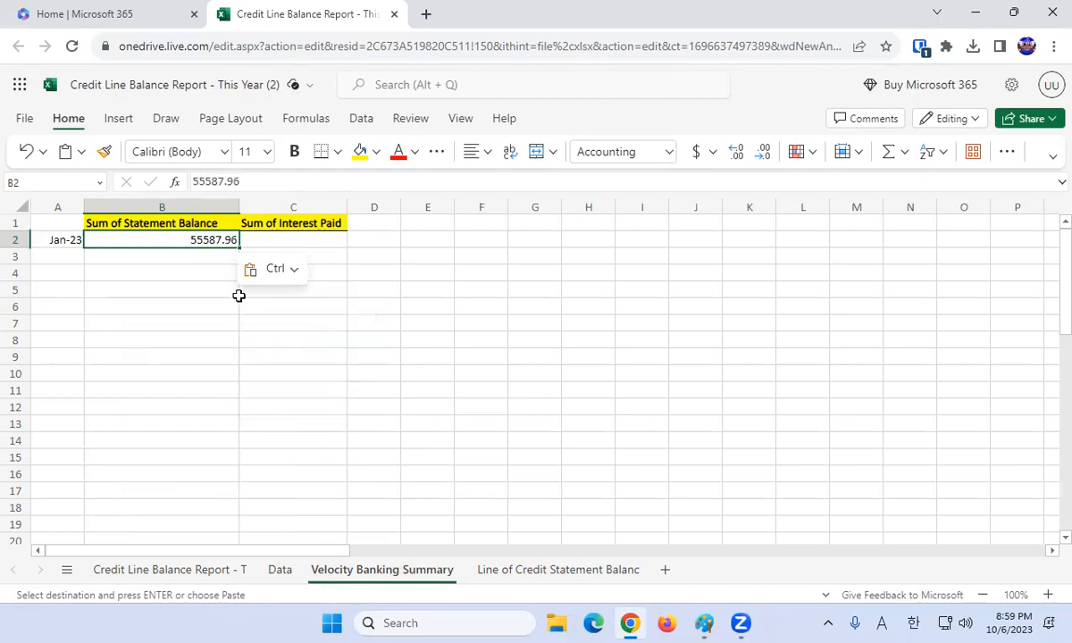
- Format cells B2:C2 of the Velocity Banking Summary sheet as Currency
click(201, 264)
click(197, 239)
key(shift+Right)
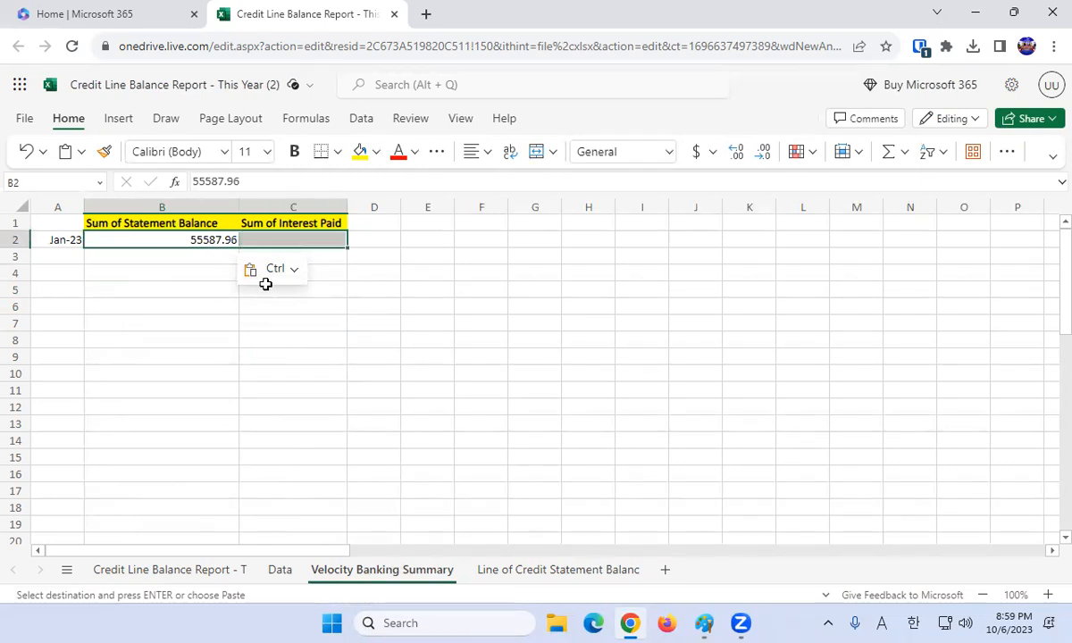
right_click(156, 240)
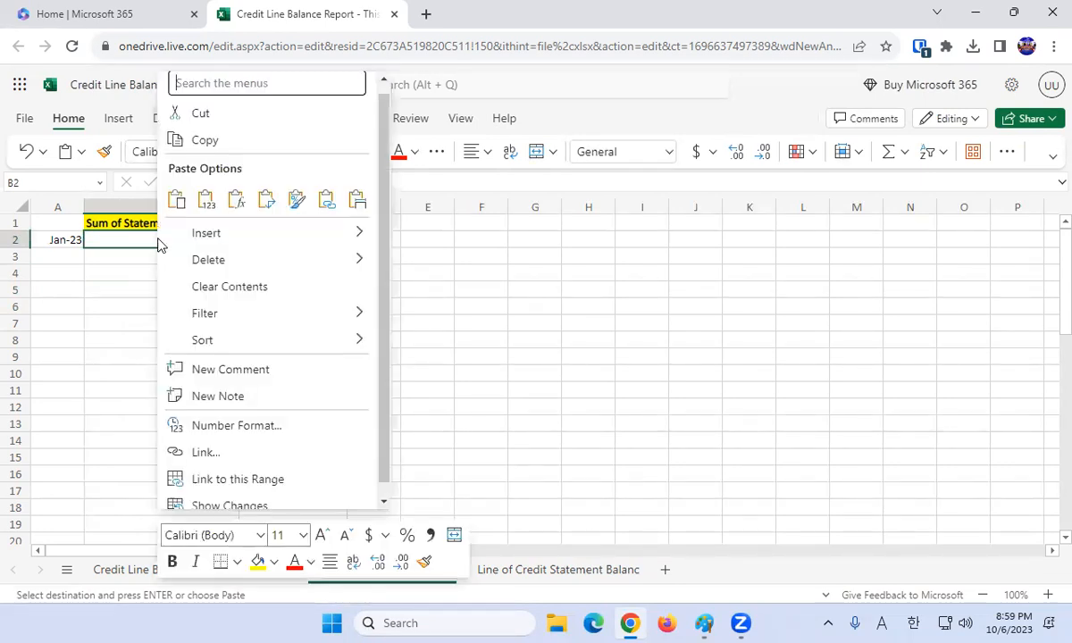
click(265, 429)
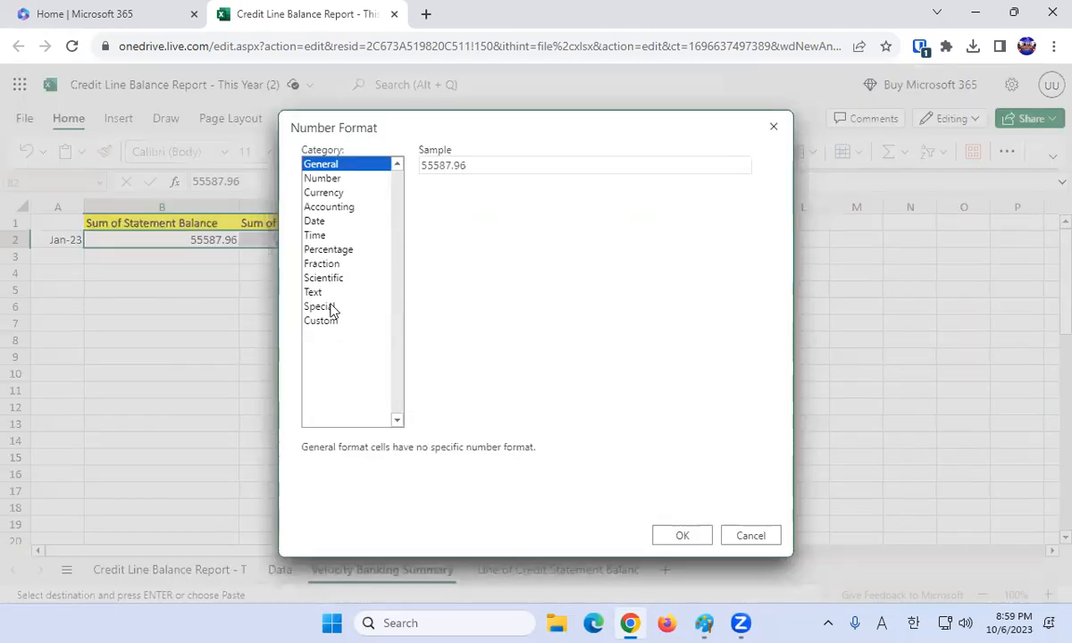
click(323, 192)
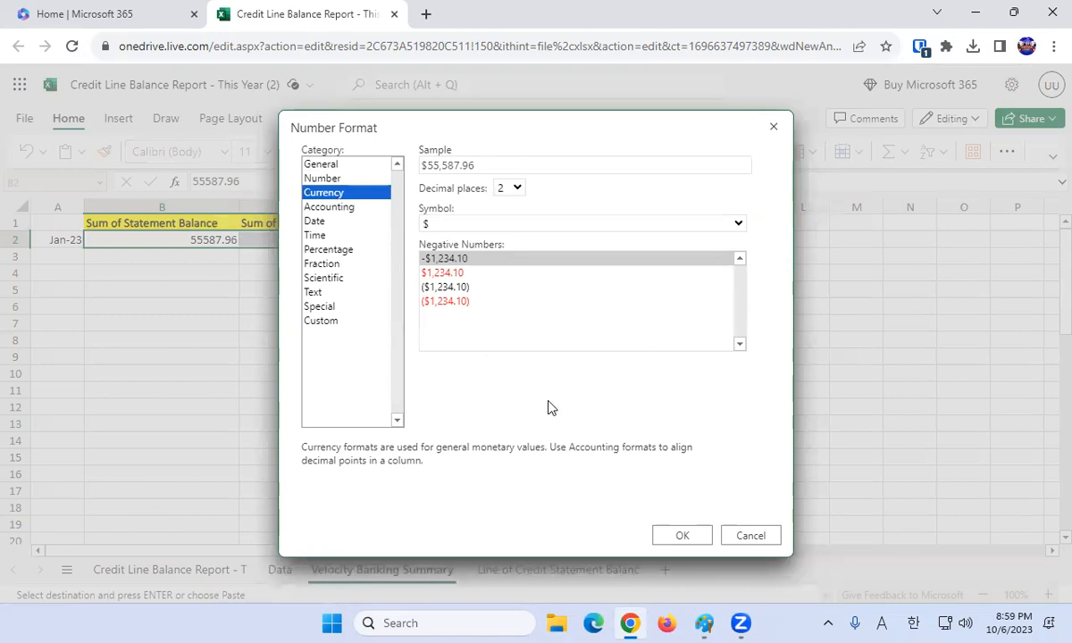
click(682, 537)
click(317, 307)
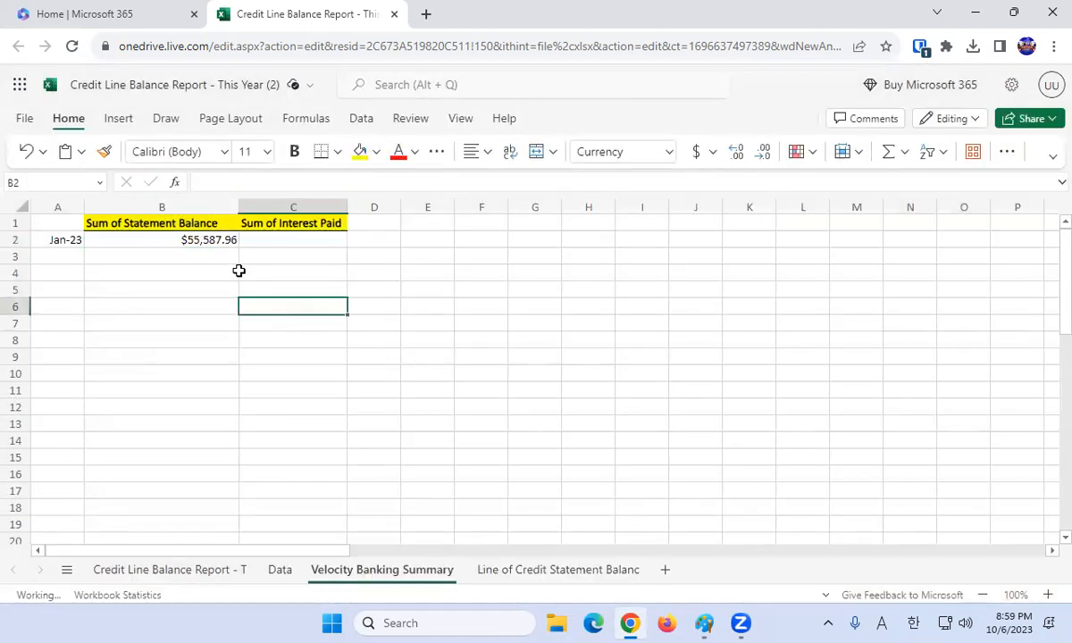
- Clear the total in B5 of the Line of Credit sheet, then total the interest paid in C5 with AutoSum over C2:C4
click(539, 569)
key(Delete)
key(Up)
key(Right)
key(Down)
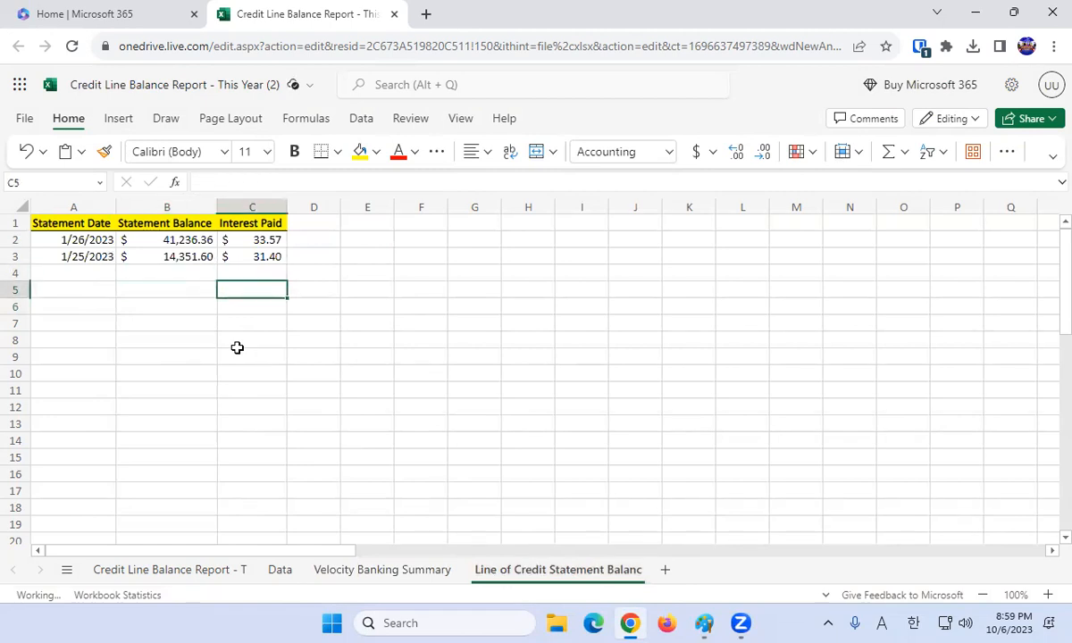
click(894, 159)
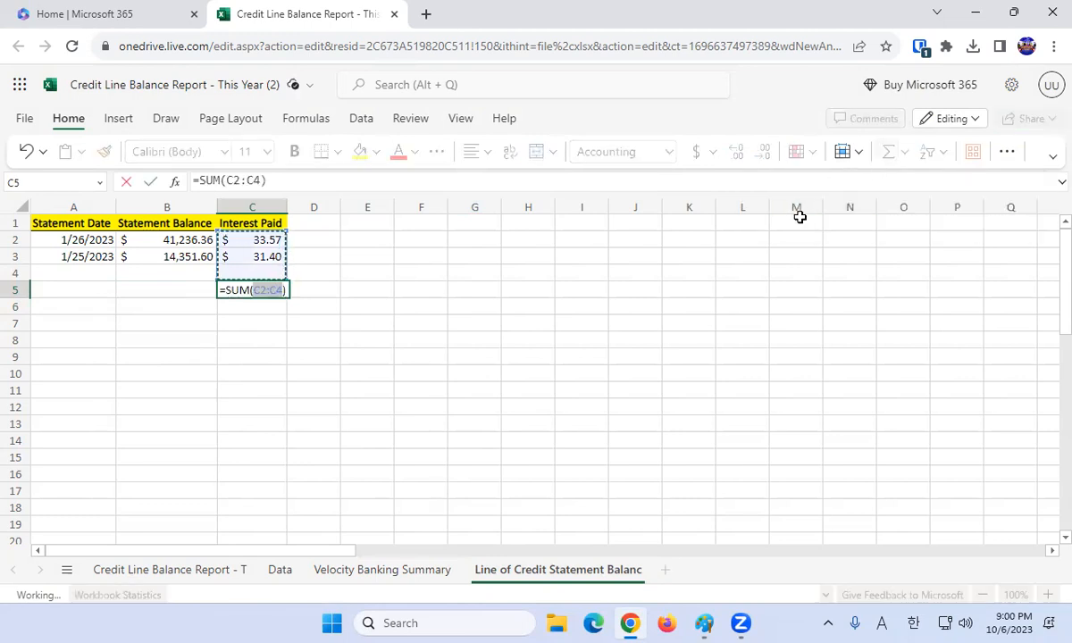
key(Return)
- Copy the C5 interest total into cell C2 of the Velocity Banking Summary sheet as a value only
click(242, 290)
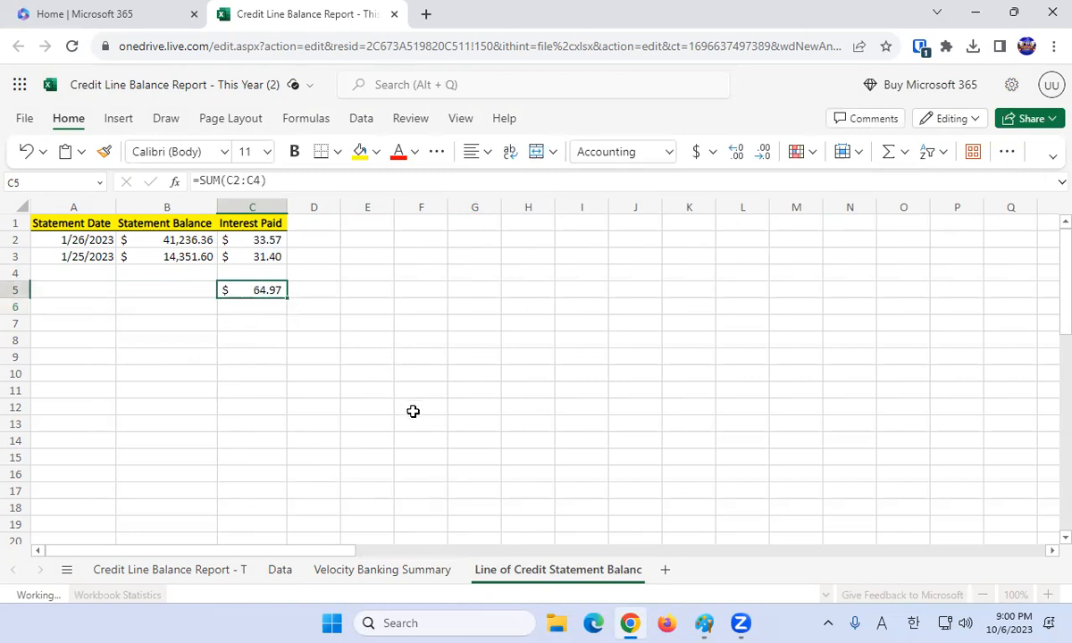
key(ctrl+c)
click(382, 569)
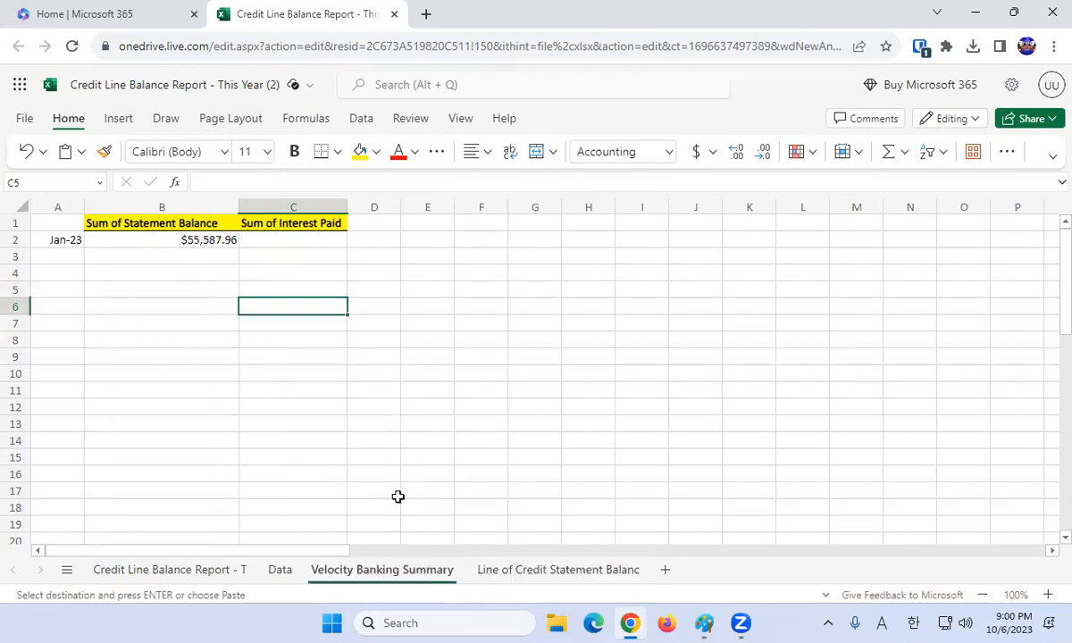
click(284, 242)
key(ctrl+v)
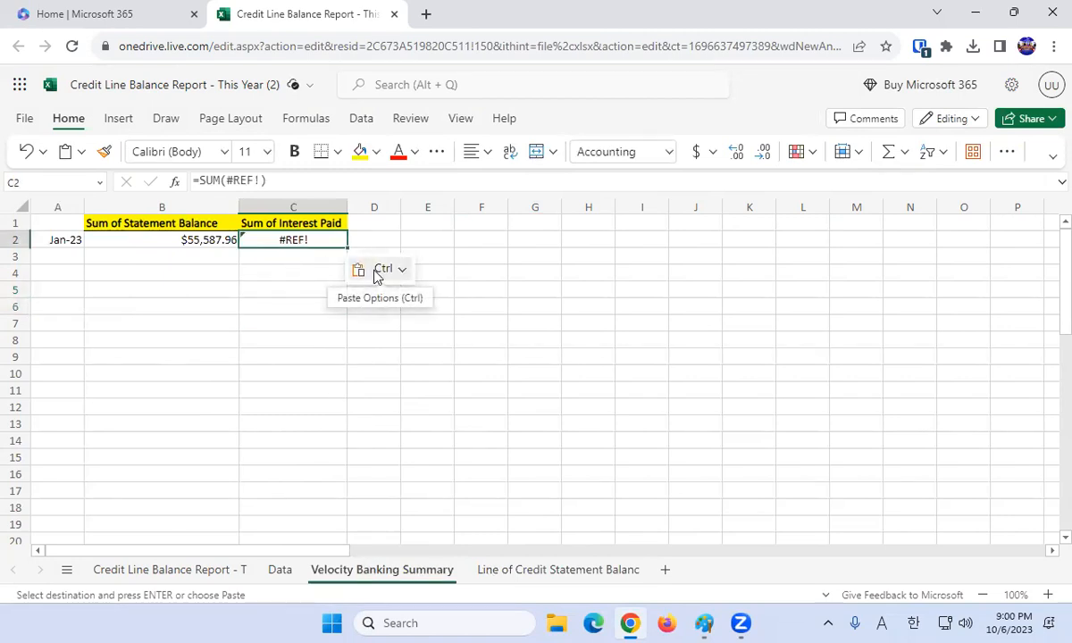
click(376, 273)
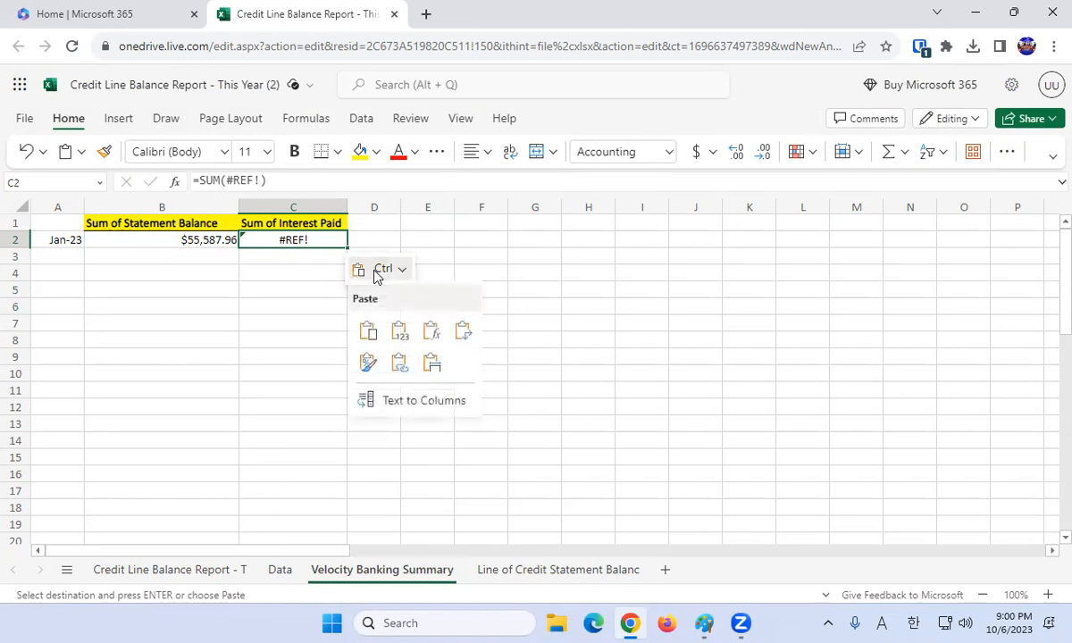
click(399, 332)
click(316, 302)
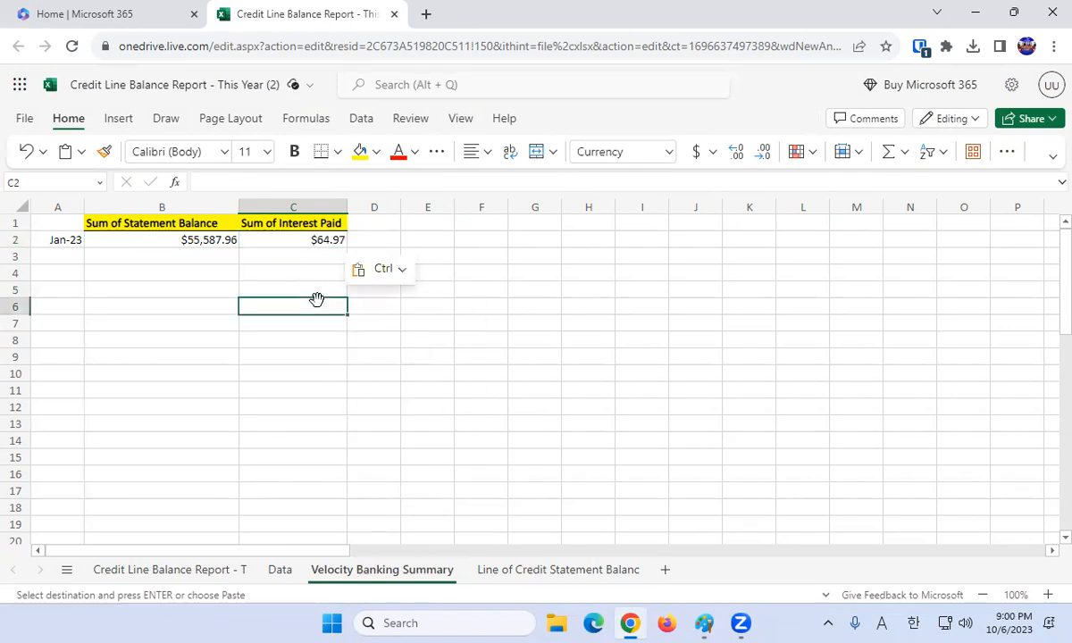
- Clear the total in C5 of the Line of Credit sheet, then copy the statement dates in A2:A3 to A4:A5
click(536, 569)
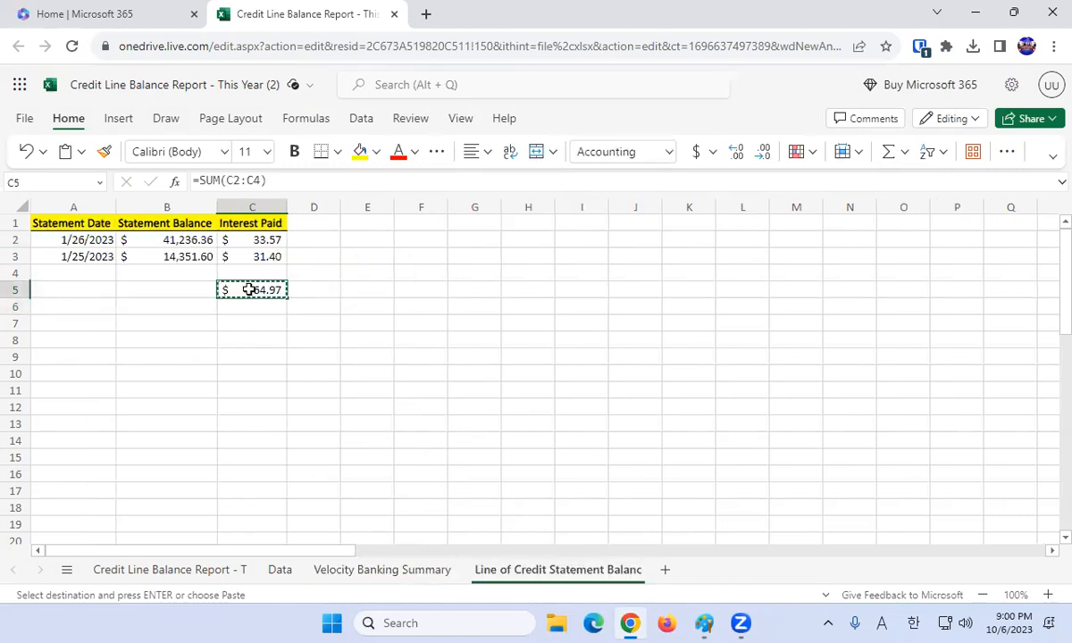
key(Delete)
key(Left)
key(Left)
key(Up)
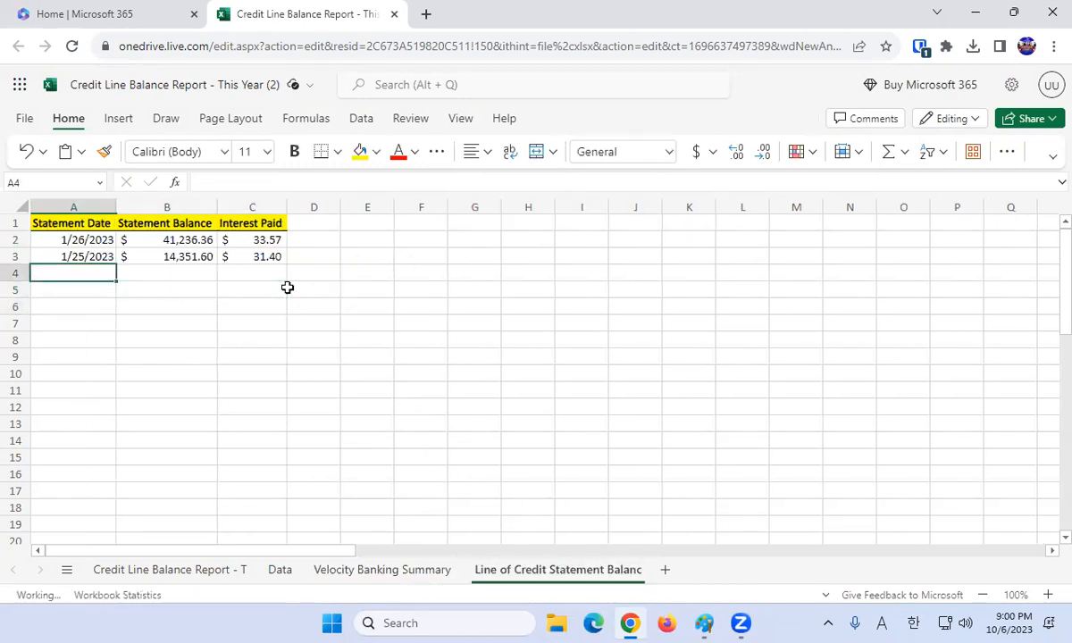
key(Up)
key(Up)
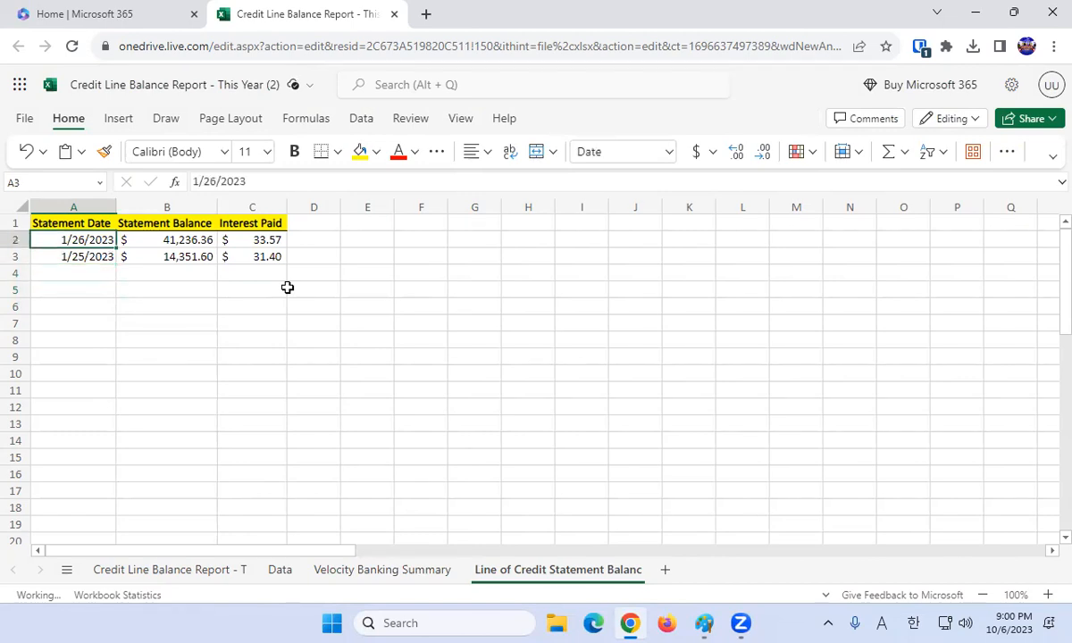
key(shift+Down)
key(ctrl+c)
key(Down)
key(Down)
key(ctrl+v)
- Change the copied statement dates to 2/26/2023 in A4 and 2/25/2023 in A5
key(Up)
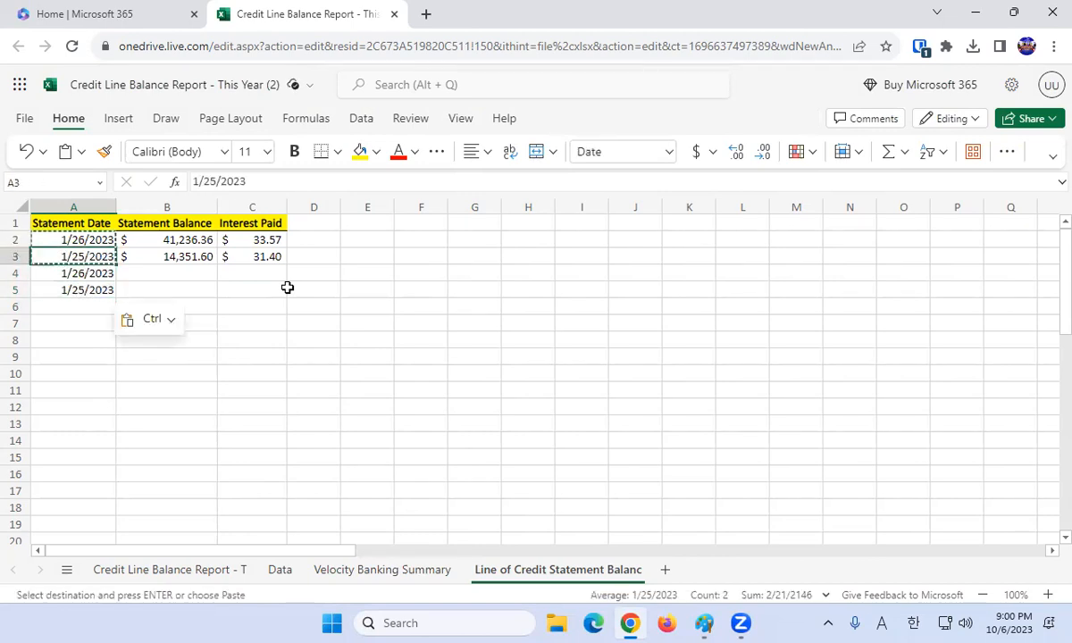
key(Down)
click(199, 181)
key(BackSpace)
text(2)
key(Return)
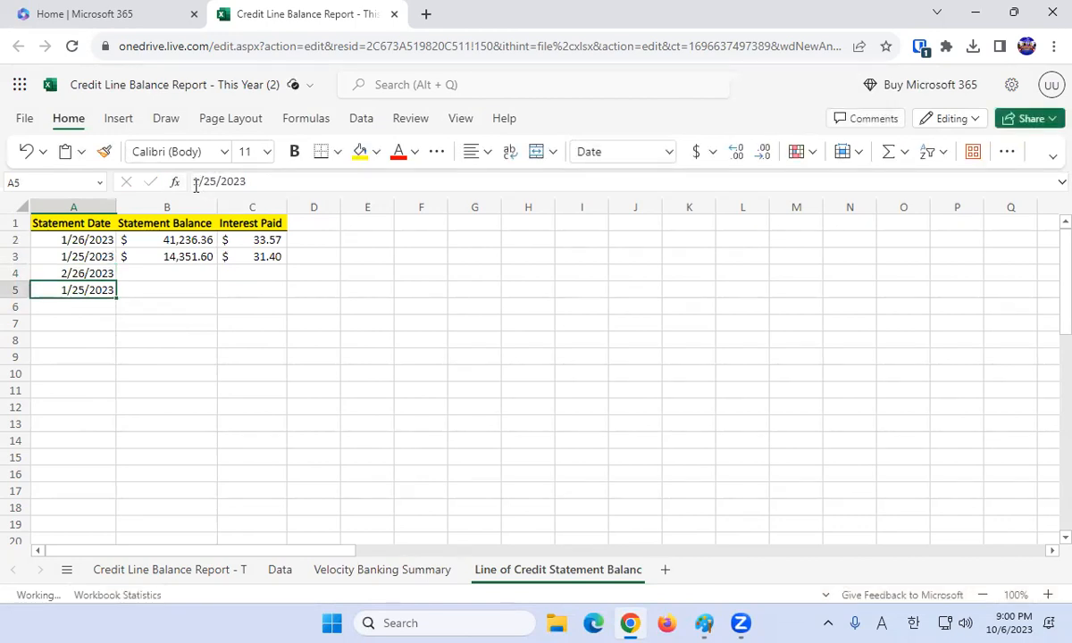
click(207, 182)
text(2)
key(Return)
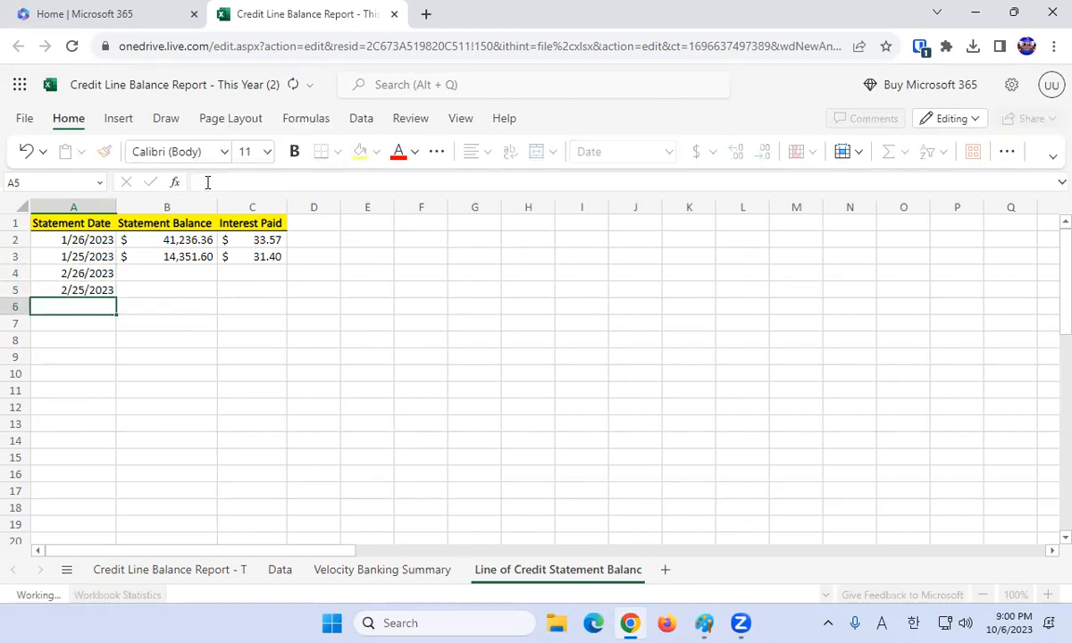
- Glance at the statement summaries in Paint, then enter 30000 in B4 and 28 in C4 of the Excel sheet
click(706, 623)
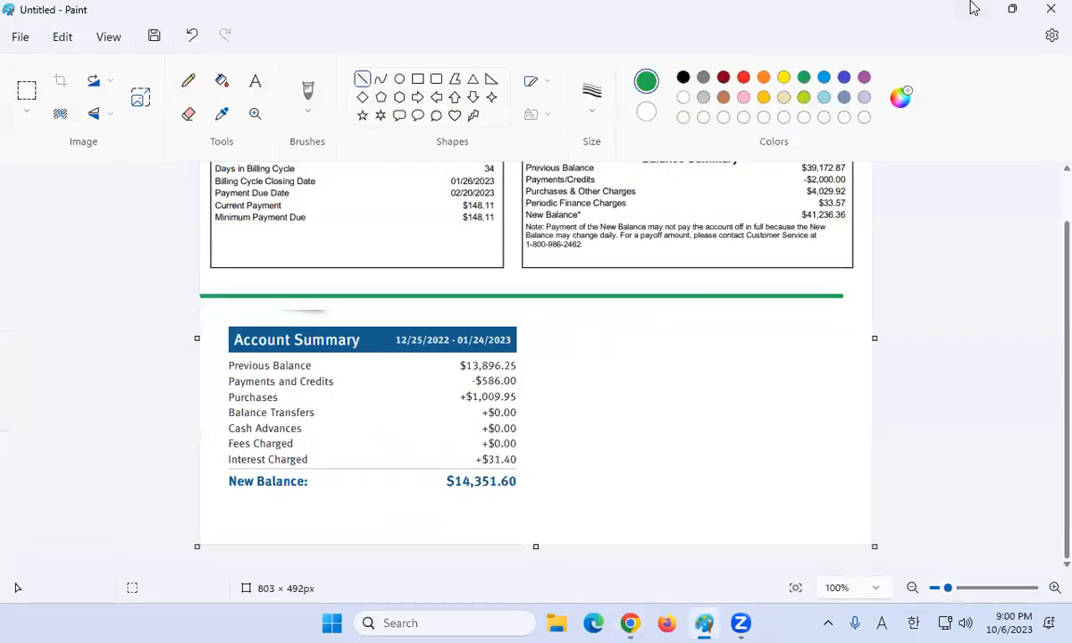
click(974, 8)
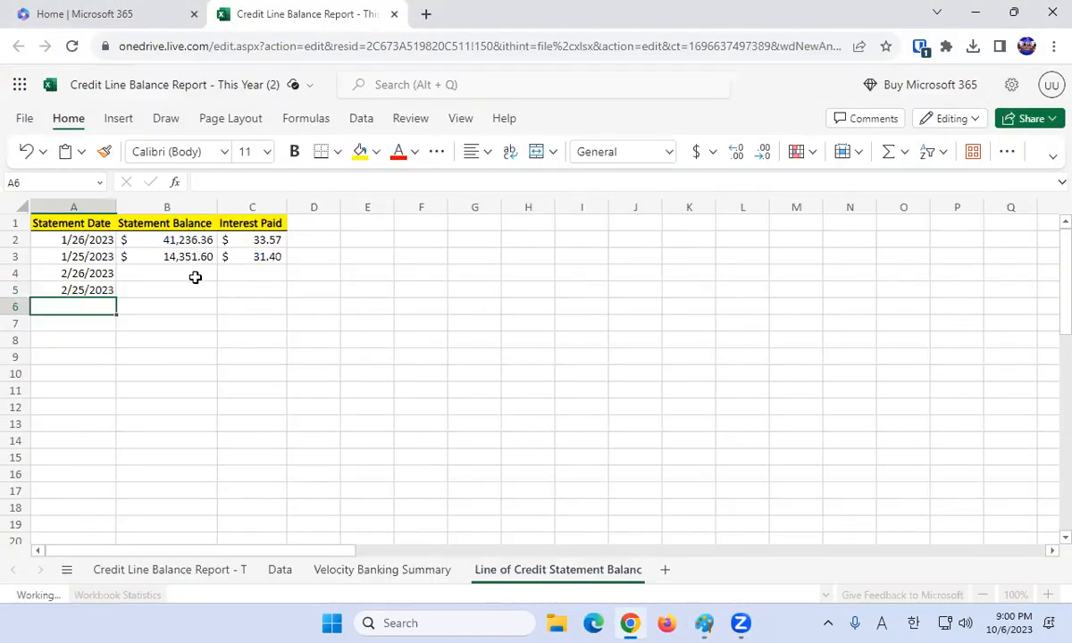
click(196, 272)
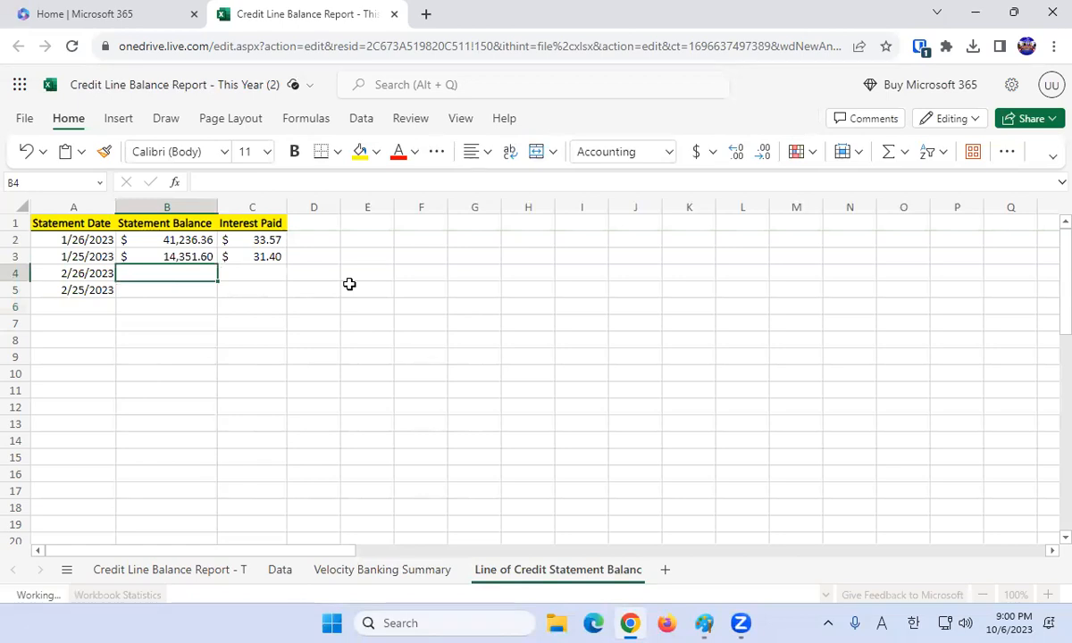
text(30000)
key(Return)
key(Up)
key(Right)
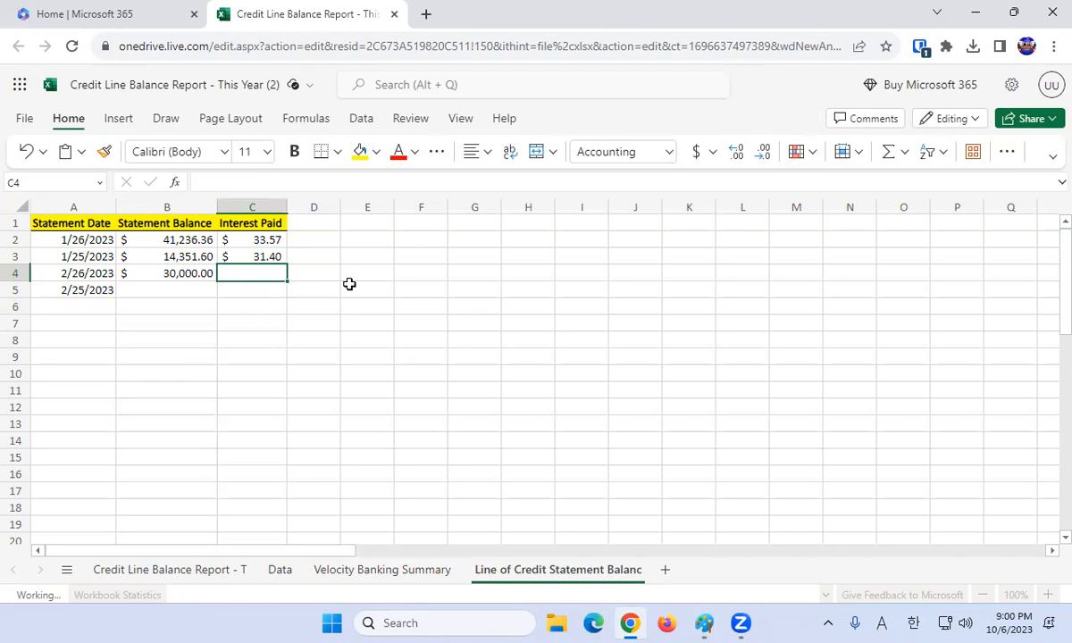
text(28)
key(Return)
- Enter a statement balance of 10000 in B5 and interest paid of 25 in C5
key(Left)
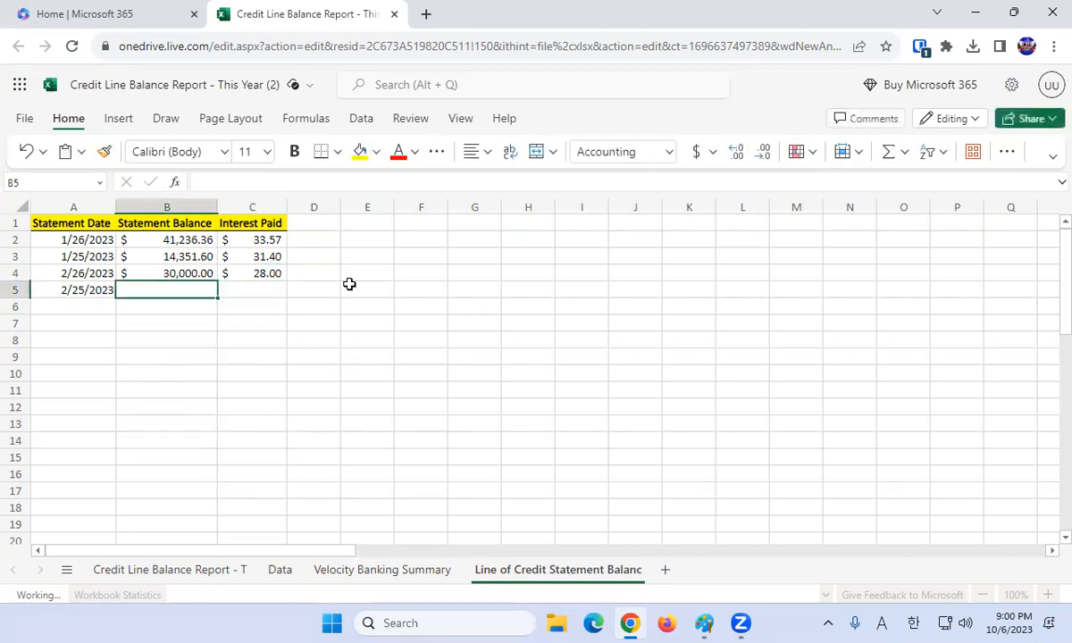
text(10000)
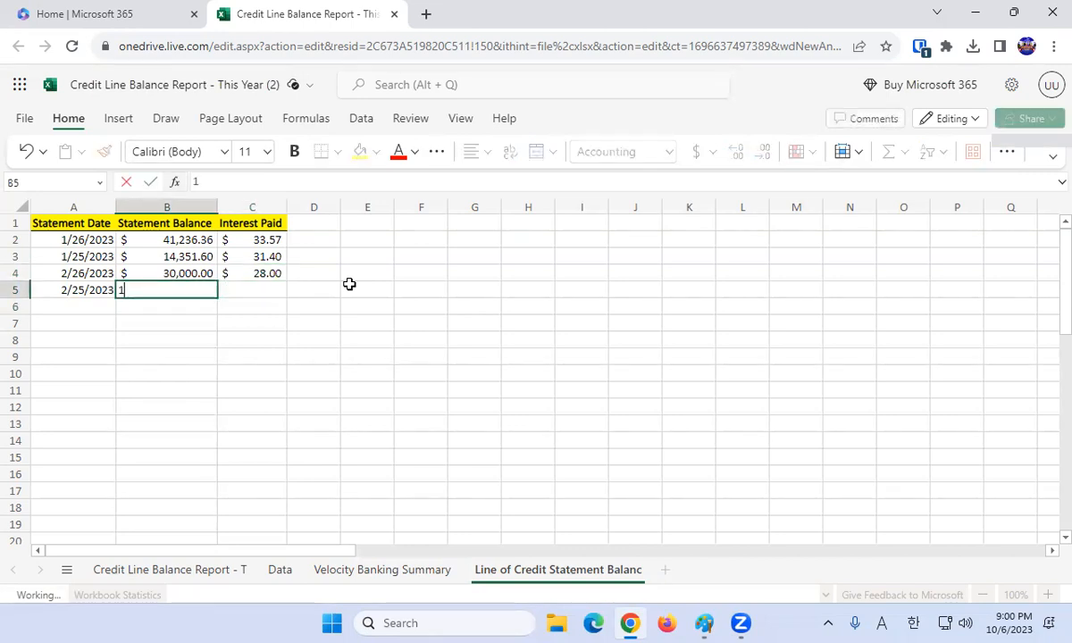
key(Return)
key(Up)
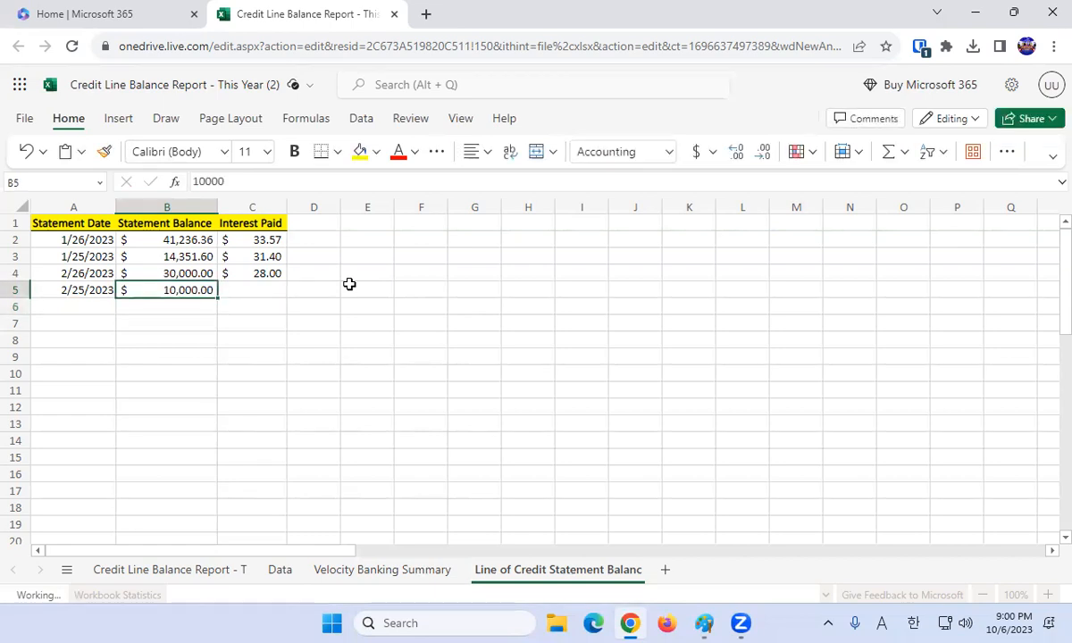
key(Right)
text(25)
key(Return)
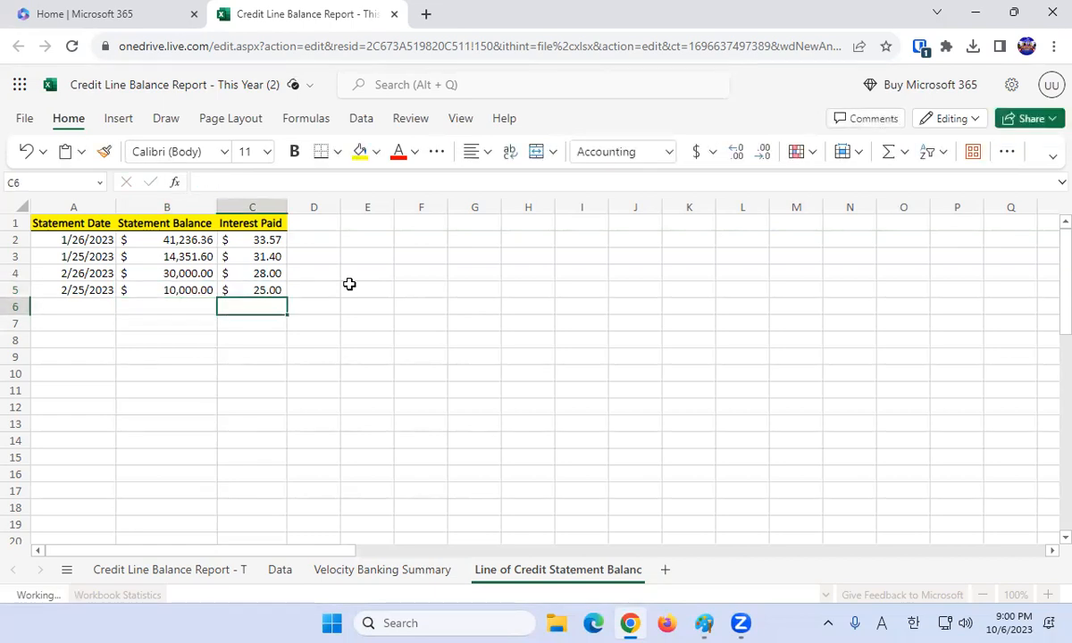
- Add a formula in B7 that sums the February statement balances in B4:B5
key(Up)
key(Left)
key(Up)
key(Down)
key(Down)
key(Down)
key(Down)
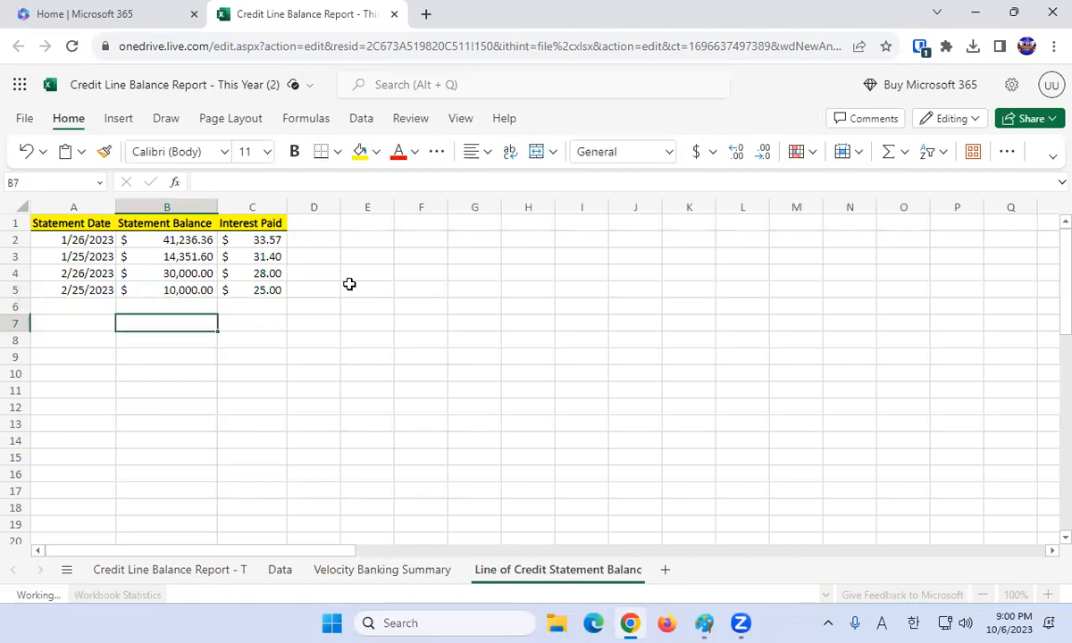
text(=b)
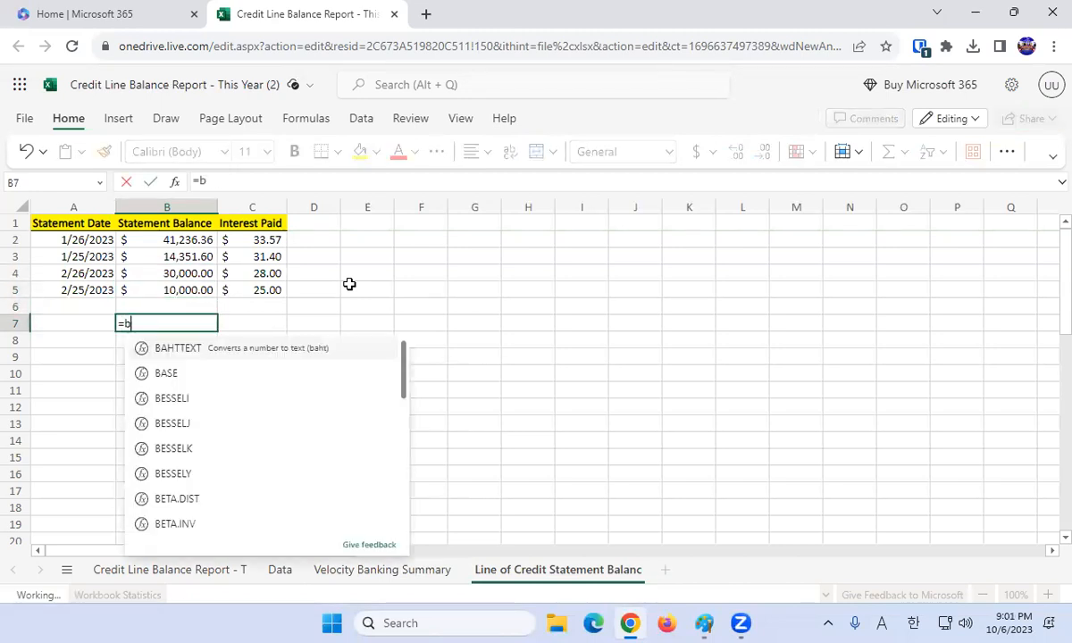
key(BackSpace)
text(sum(b4:b5)
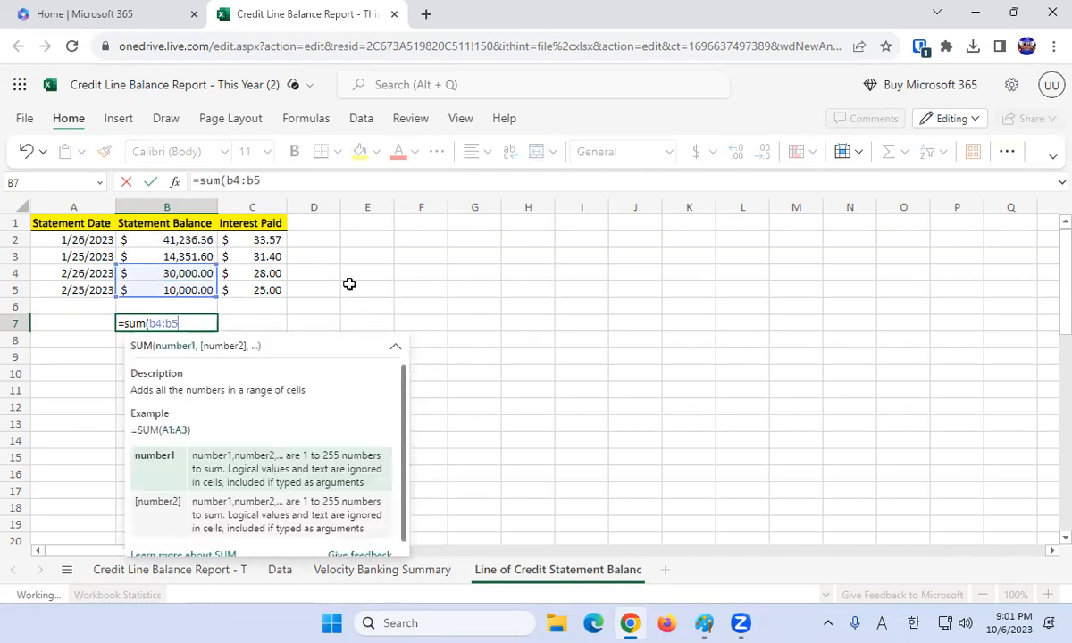
key(Return)
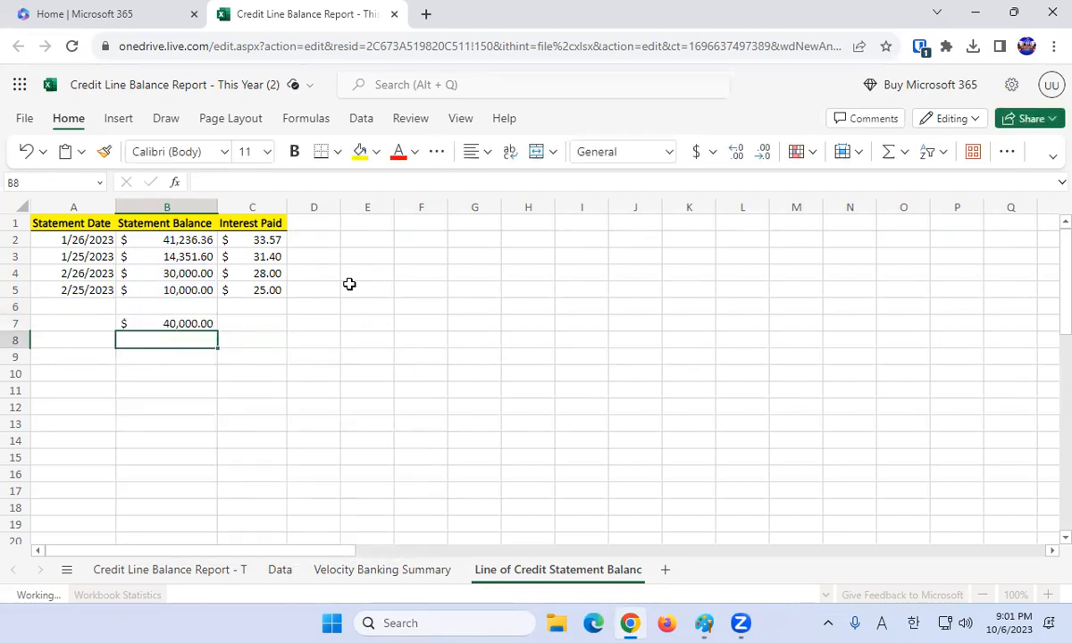
- Copy the sum formula from B7 to C7 to total the February interest in C4:C5
key(Up)
key(Up)
key(Up)
key(Up)
key(shift+Down)
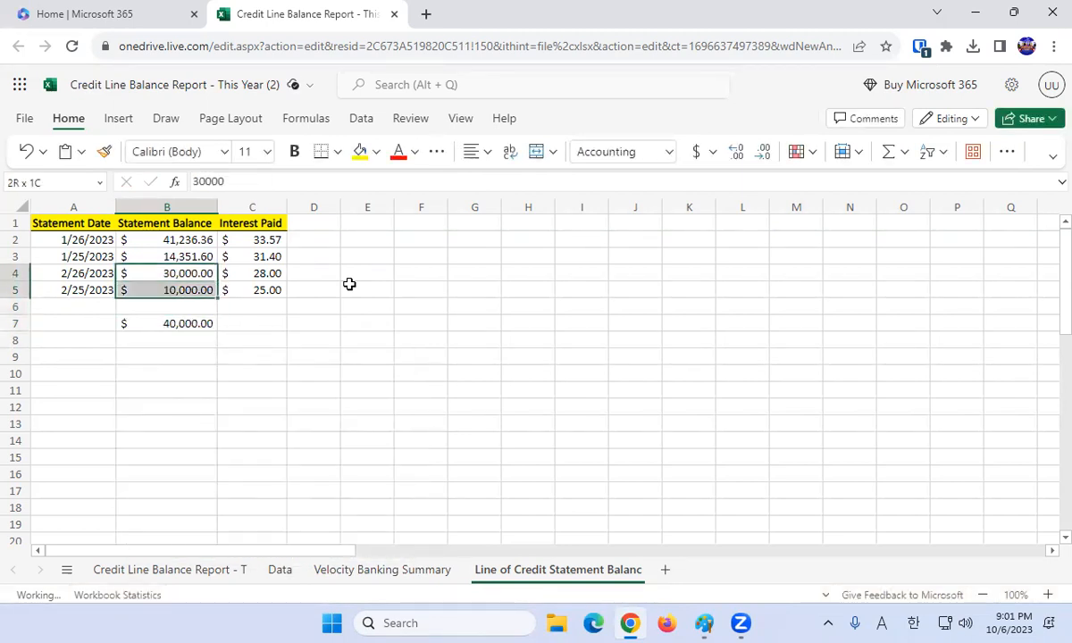
key(Down)
key(Down)
key(Down)
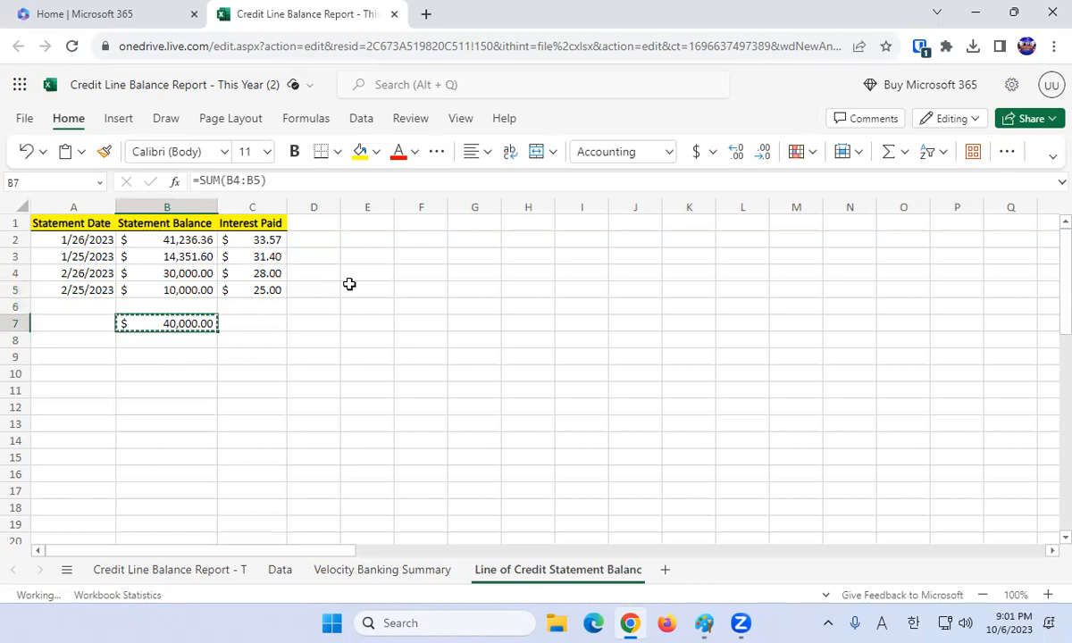
key(ctrl+c)
key(Right)
key(ctrl+v)
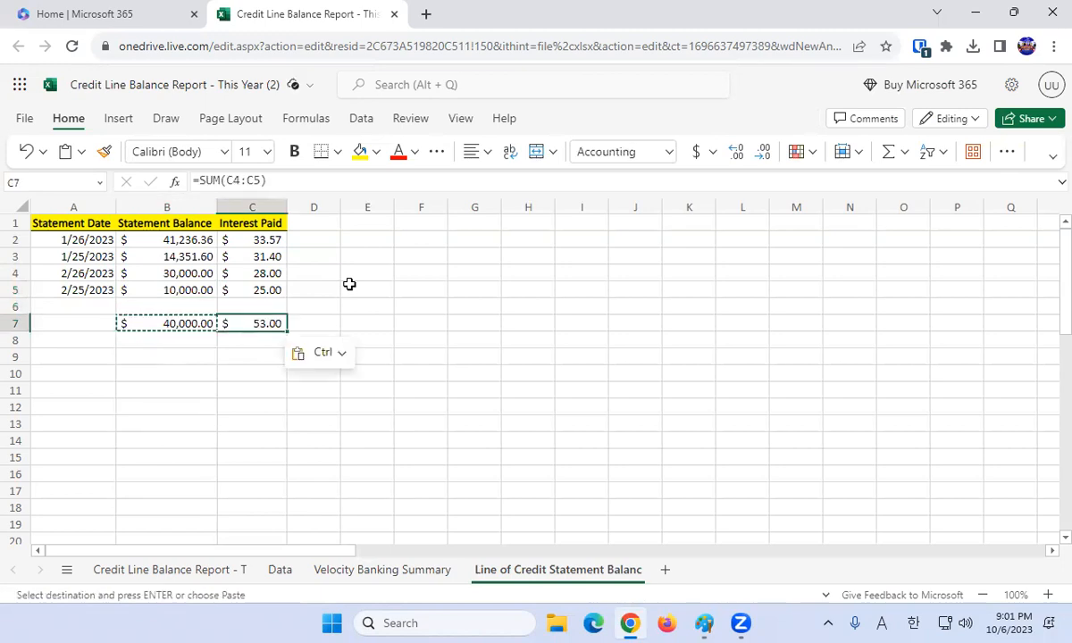
key(Escape)
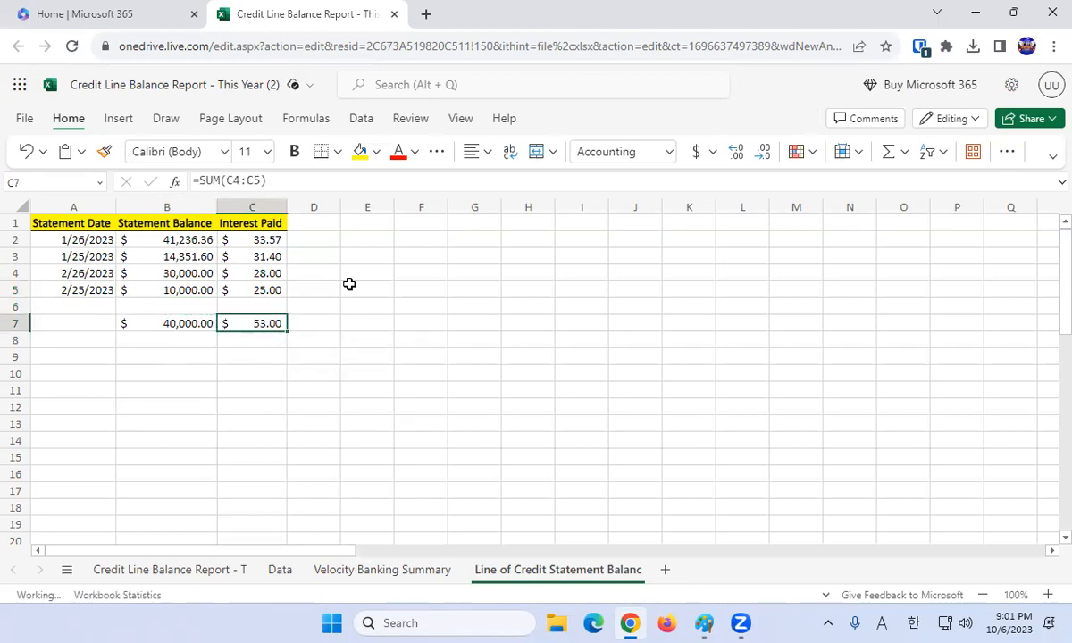
- Select and copy the February balance and interest totals in B7:C7
key(Up)
key(Up)
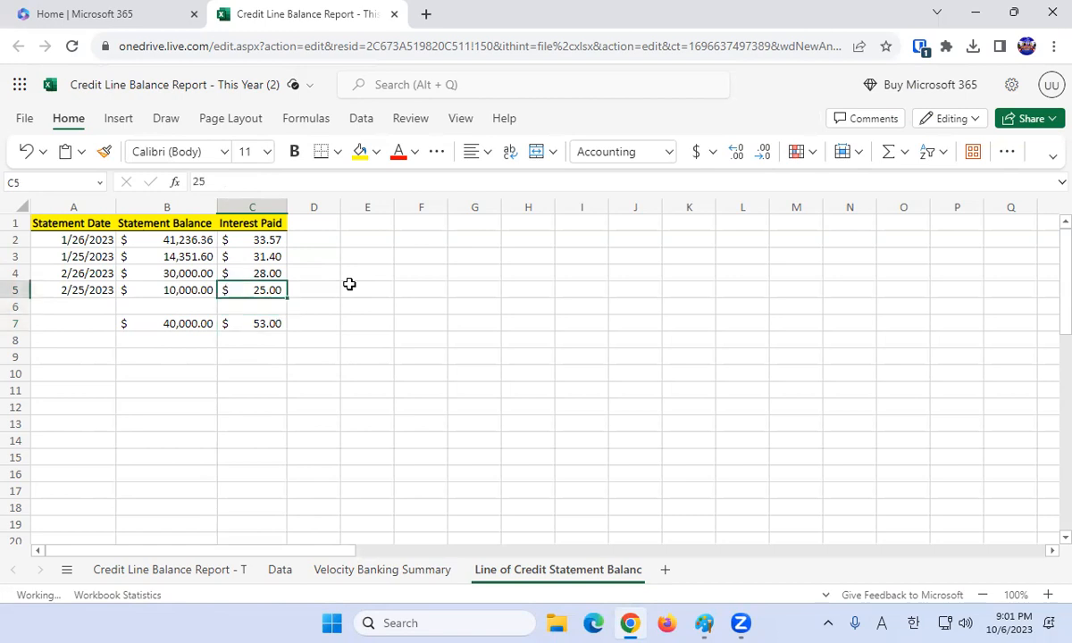
key(Down)
key(Down)
key(Left)
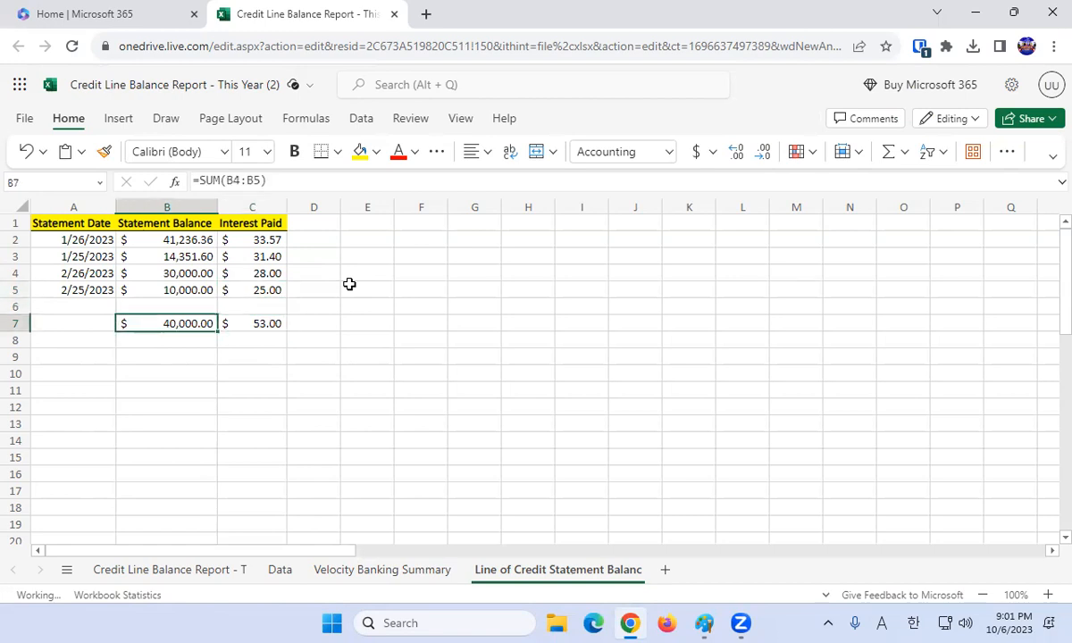
key(shift+Right)
key(ctrl+c)
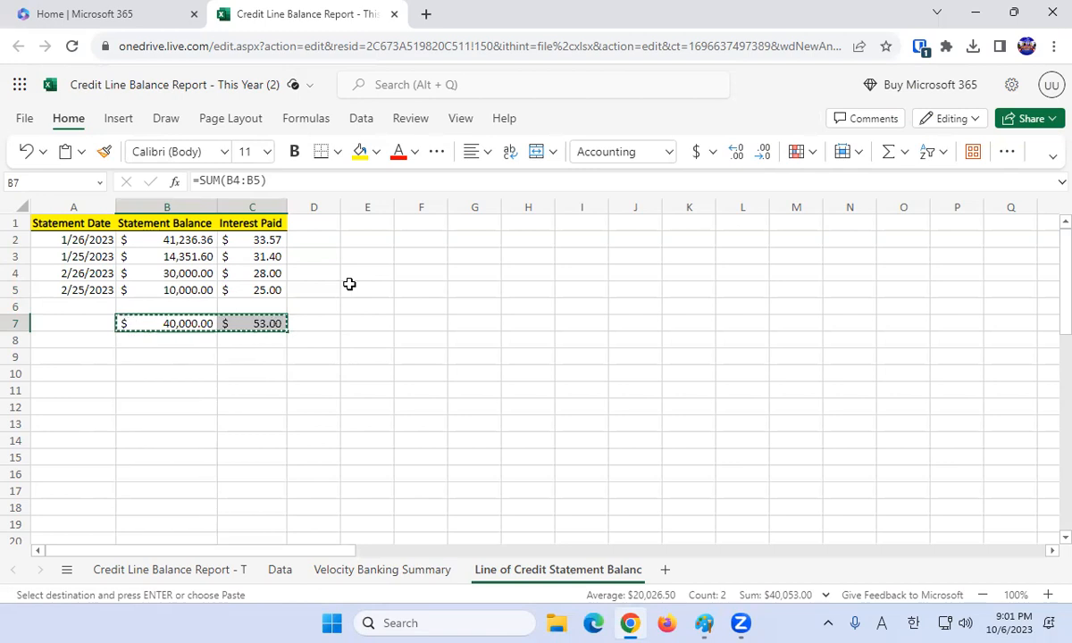
- Enter Feb 2023 as the month in cell A3 of the Velocity Banking Summary sheet
click(406, 572)
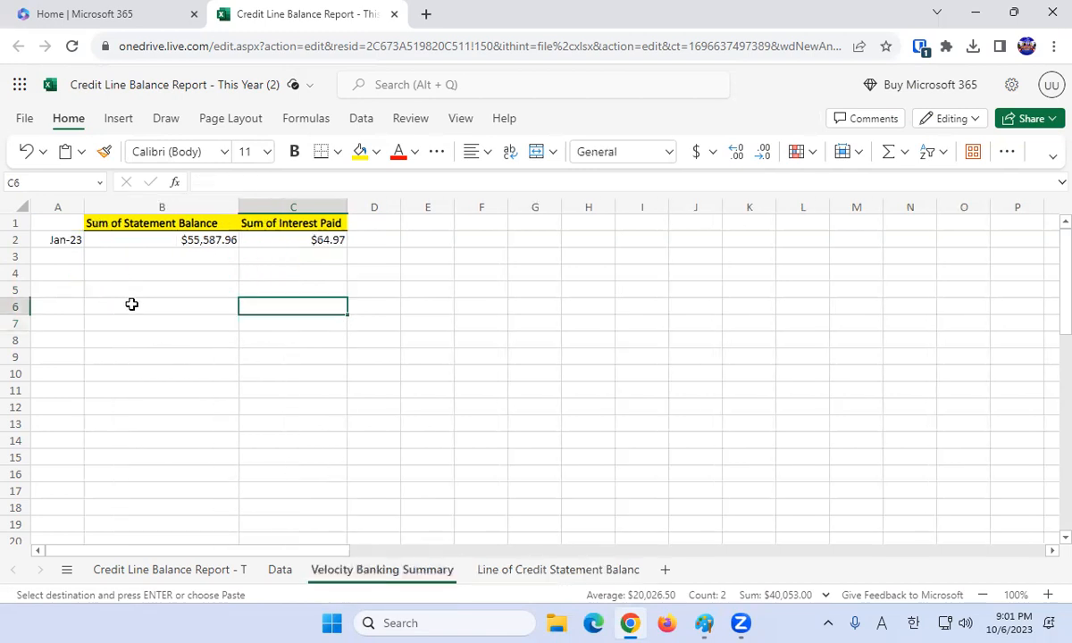
click(72, 257)
text(Feb)
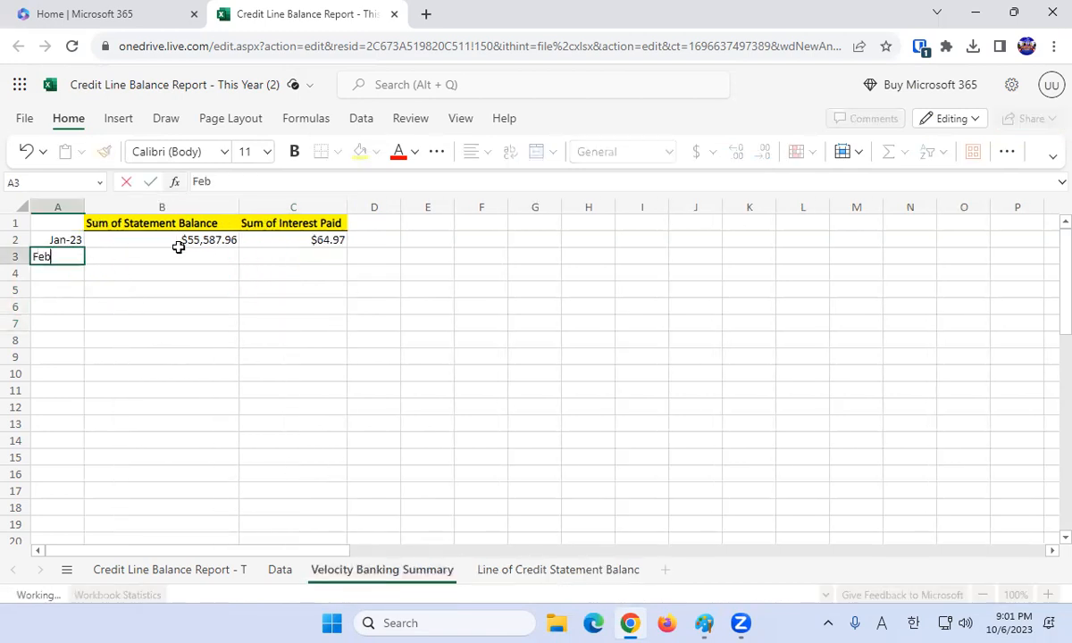
text( 2023)
key(Return)
key(Up)
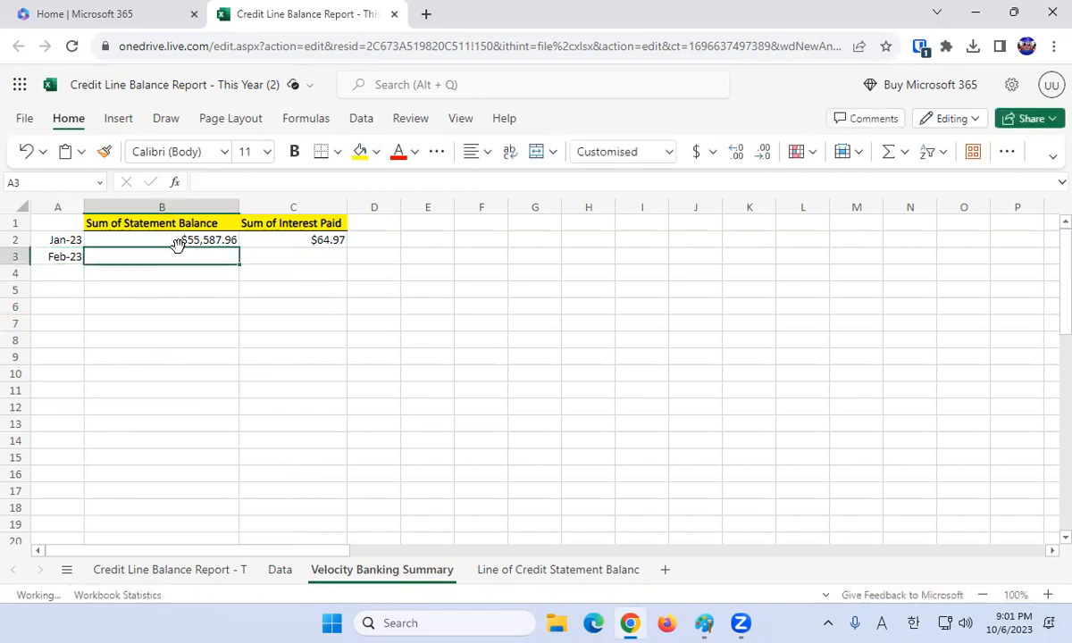
- Copy the B7:C7 totals from the Line of Credit sheet into B3:C3 of the Velocity Banking Summary sheet as values only
click(179, 252)
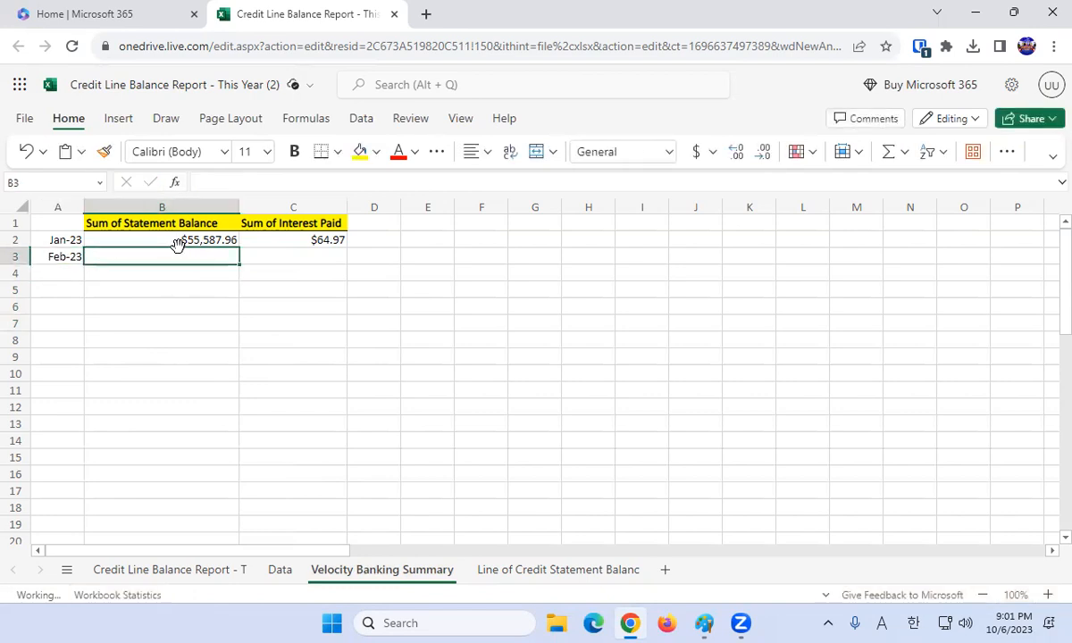
click(514, 568)
key(ctrl+c)
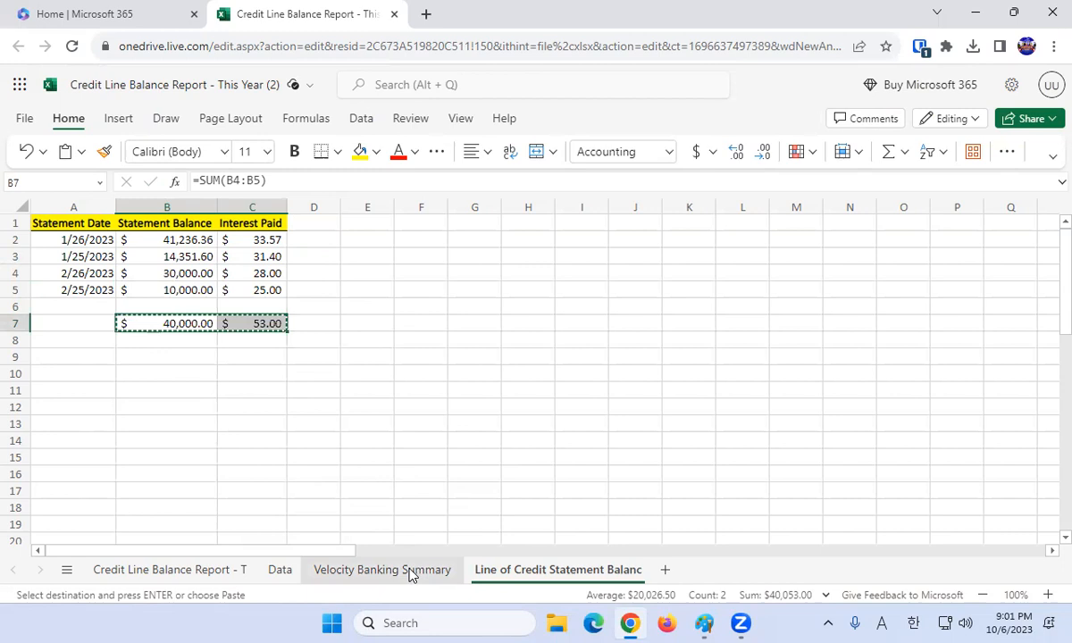
click(411, 570)
click(234, 258)
key(ctrl+v)
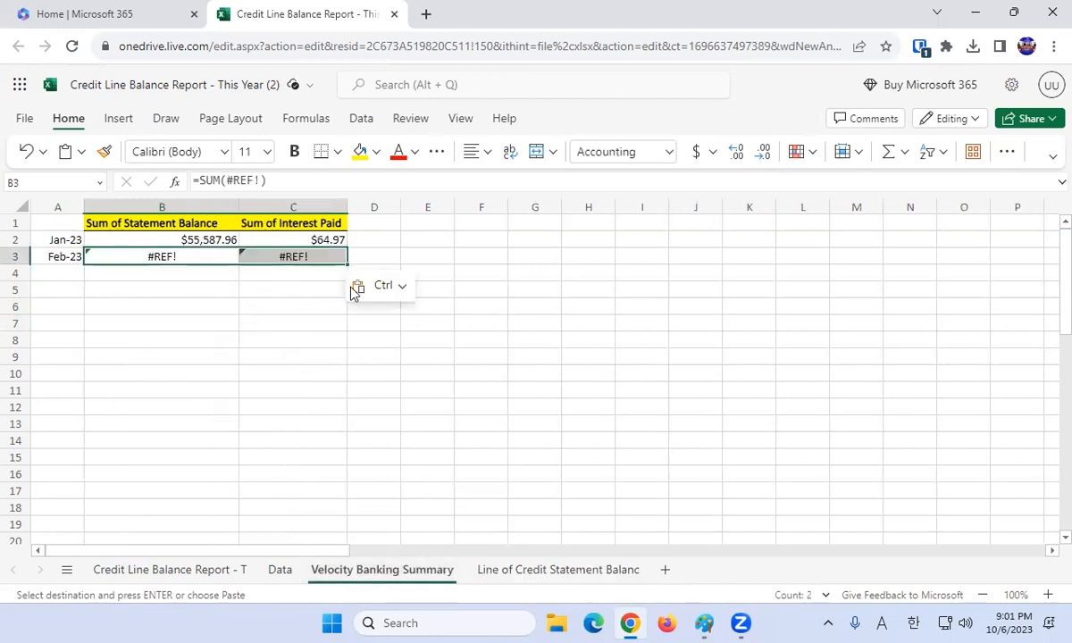
click(362, 293)
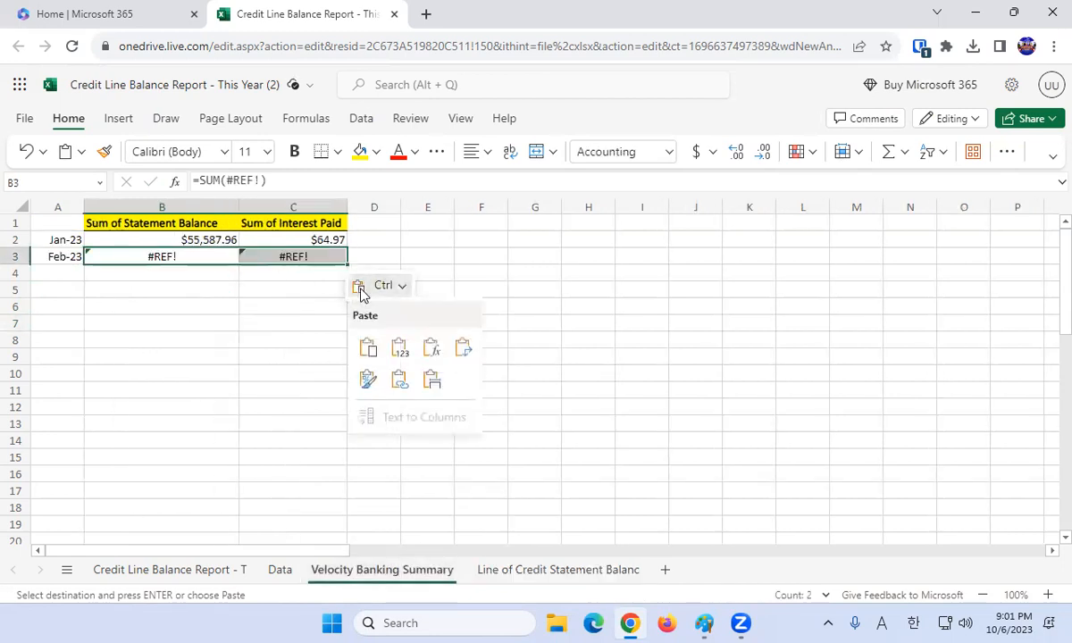
click(399, 351)
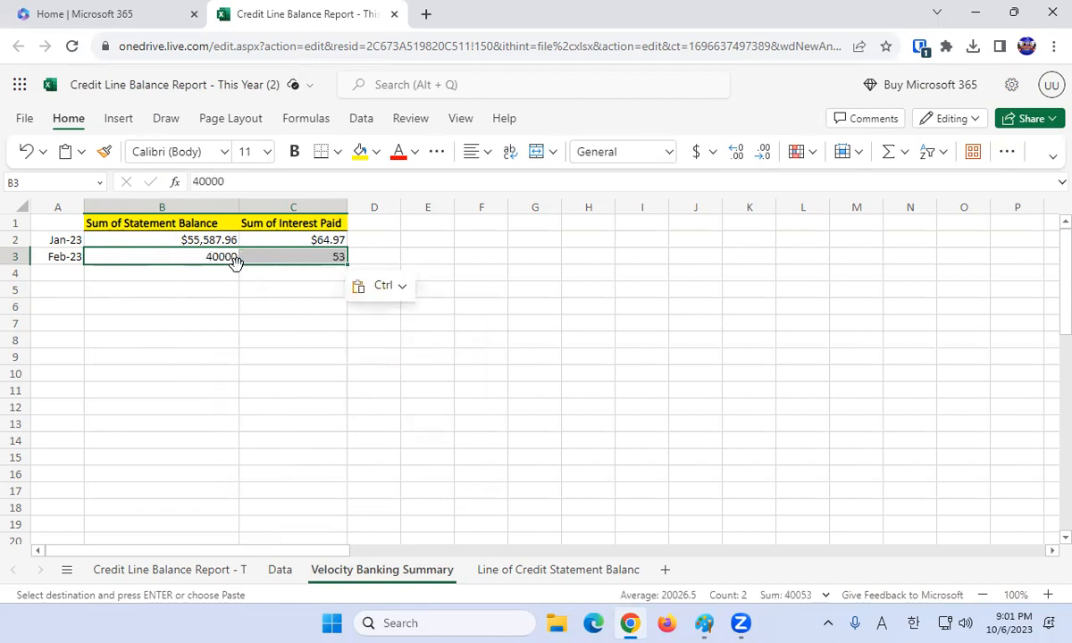
- Format the February totals in B3:C3 as Currency with two decimal places and the $ symbol
right_click(286, 253)
click(355, 424)
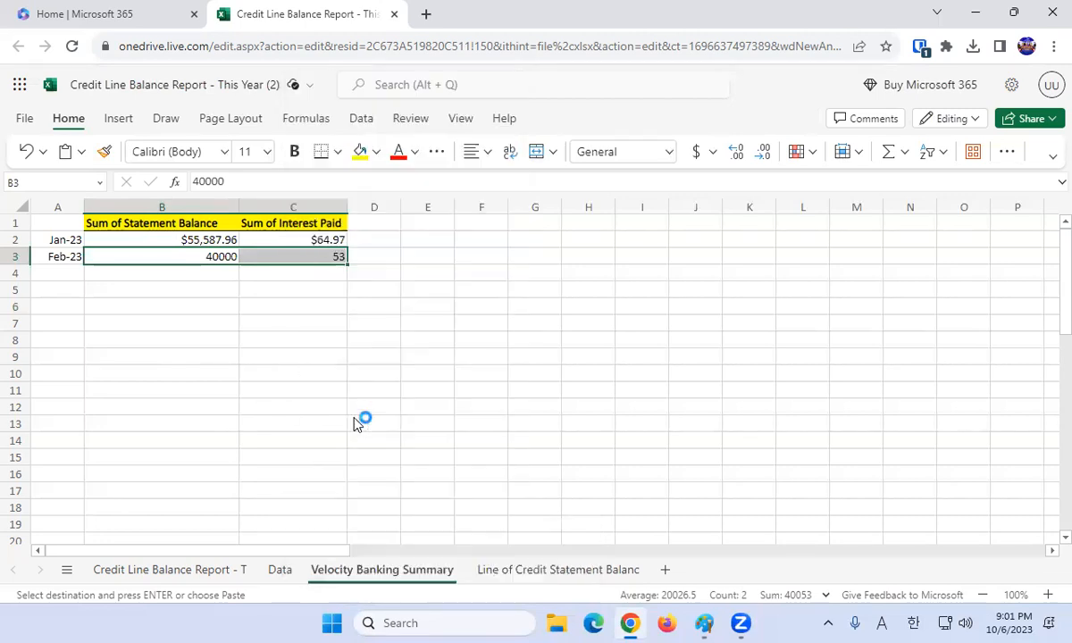
click(308, 191)
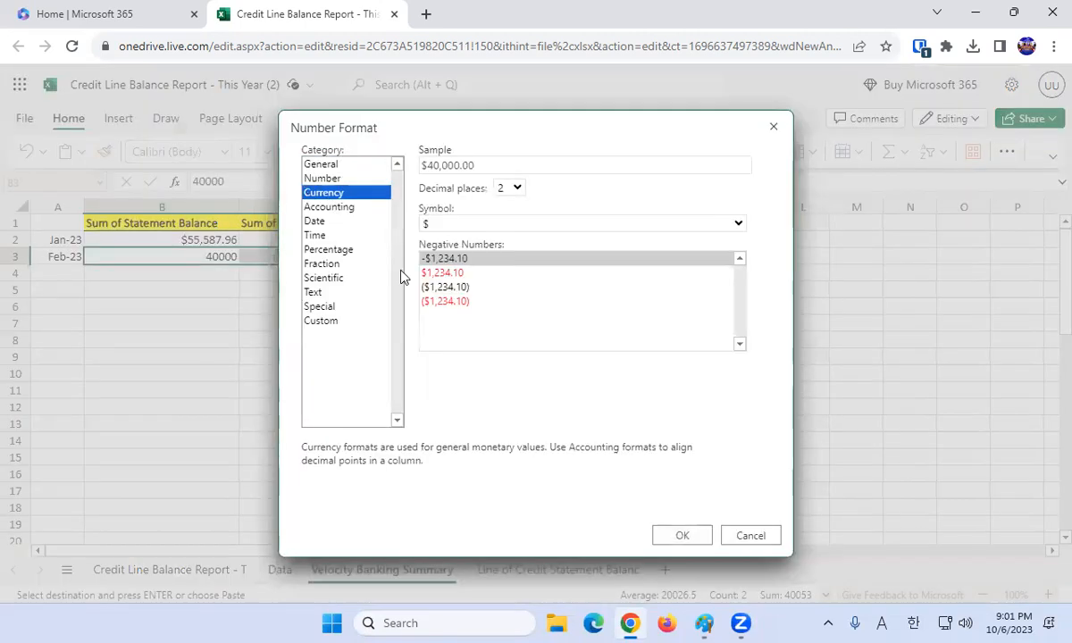
click(661, 531)
click(359, 392)
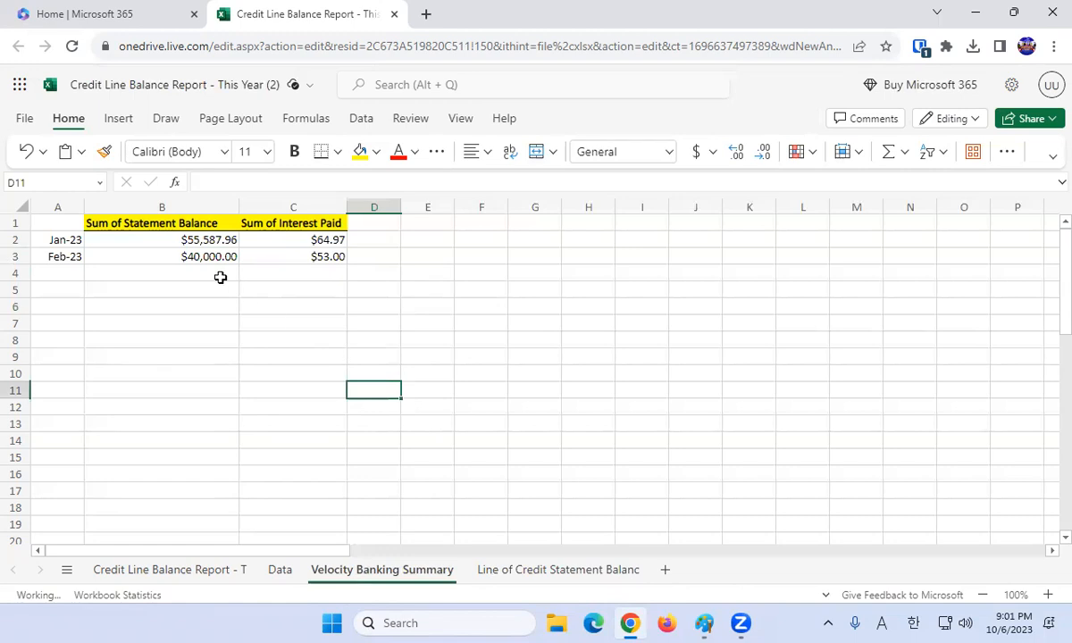
- Check the Credit Line Balance Report layout, then copy the Velocity Banking Summary headings in B1:C1 to B5:C5
click(498, 569)
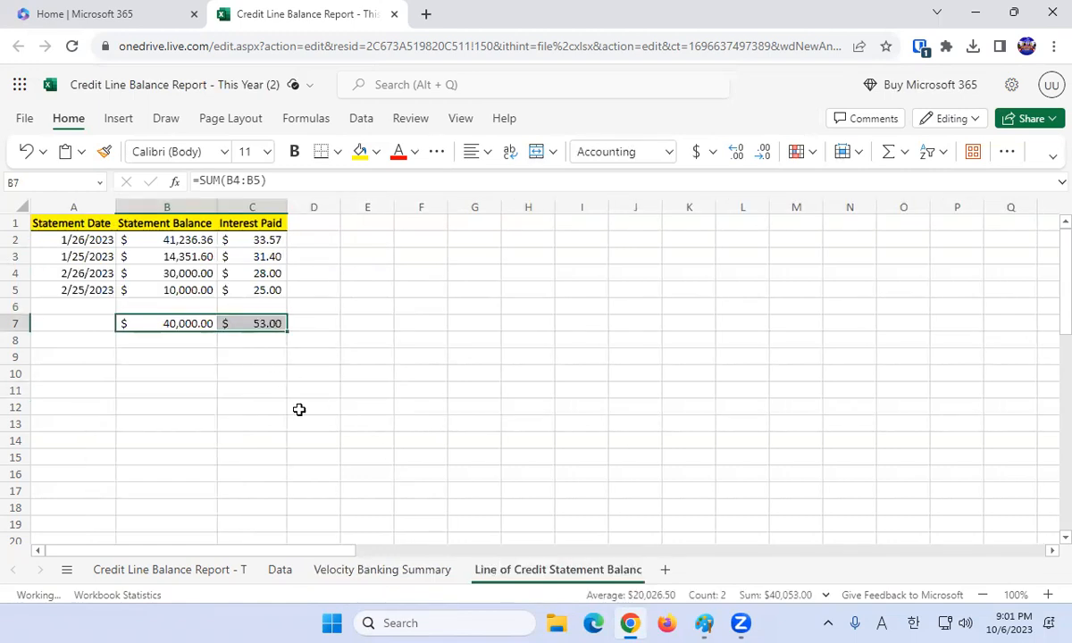
click(375, 570)
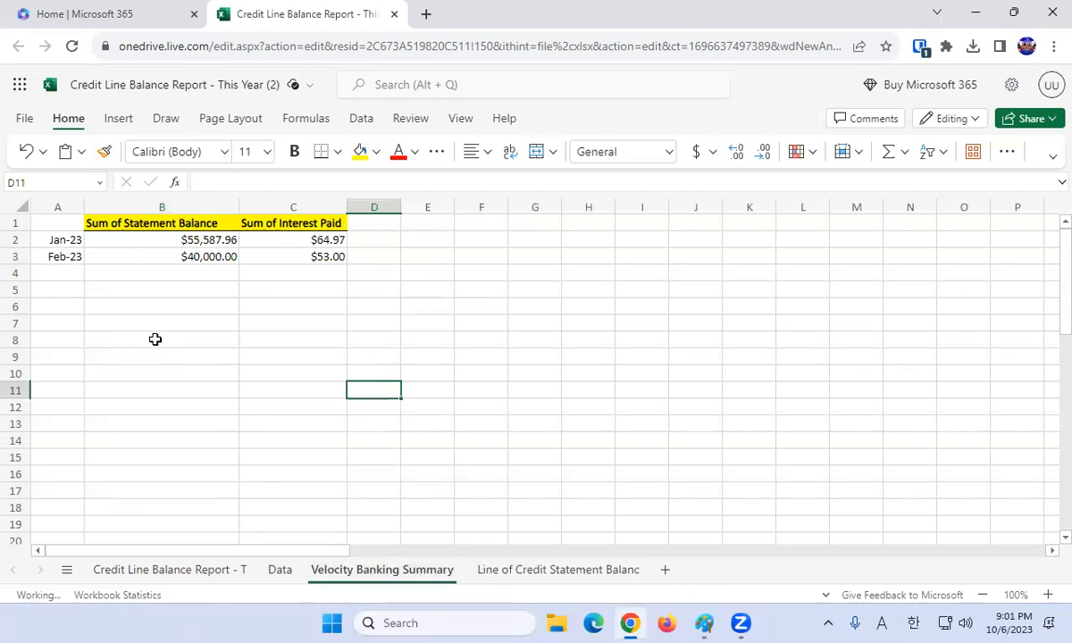
click(176, 571)
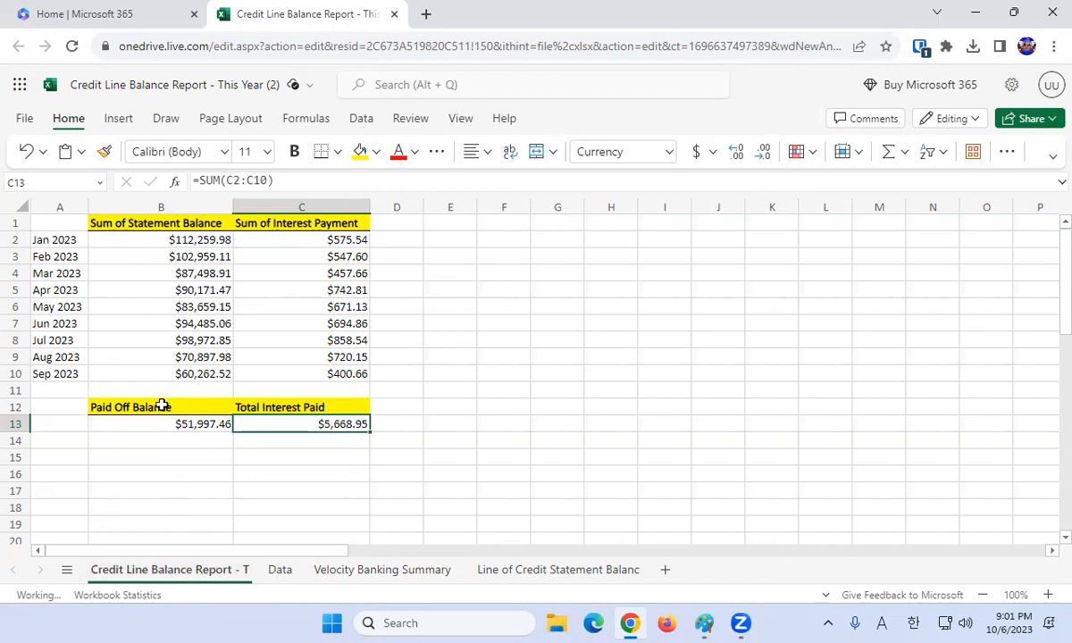
click(409, 570)
click(161, 220)
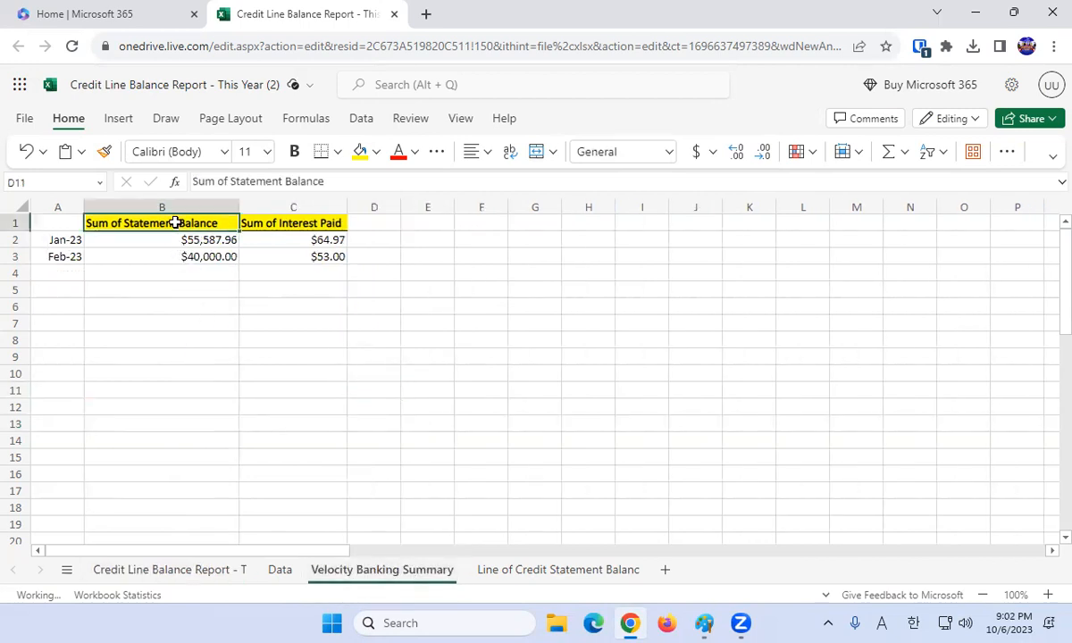
key(shift+Right)
key(ctrl+c)
key(Down)
key(Down)
key(Down)
key(Down)
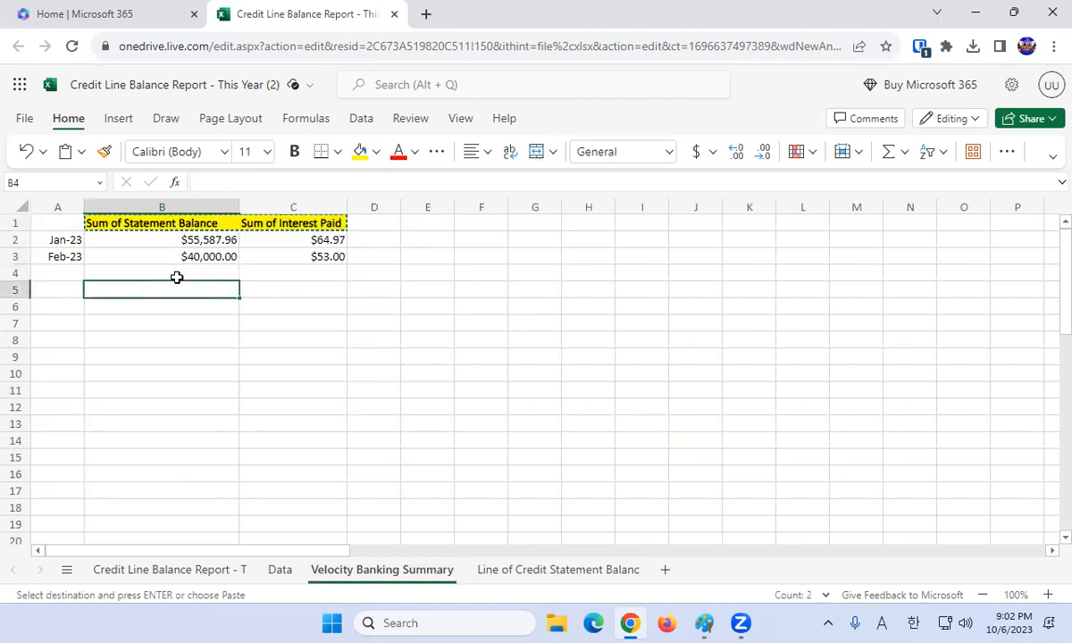
key(ctrl+v)
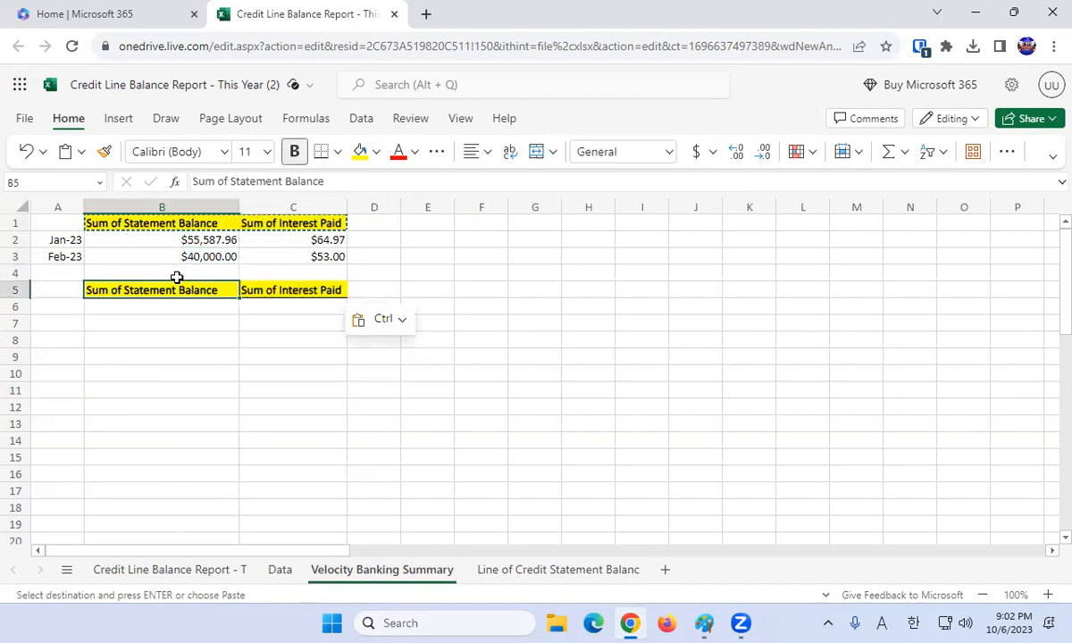
- Change the copied heading in B5 to Paid Off Balance
drag(328, 182, 105, 192)
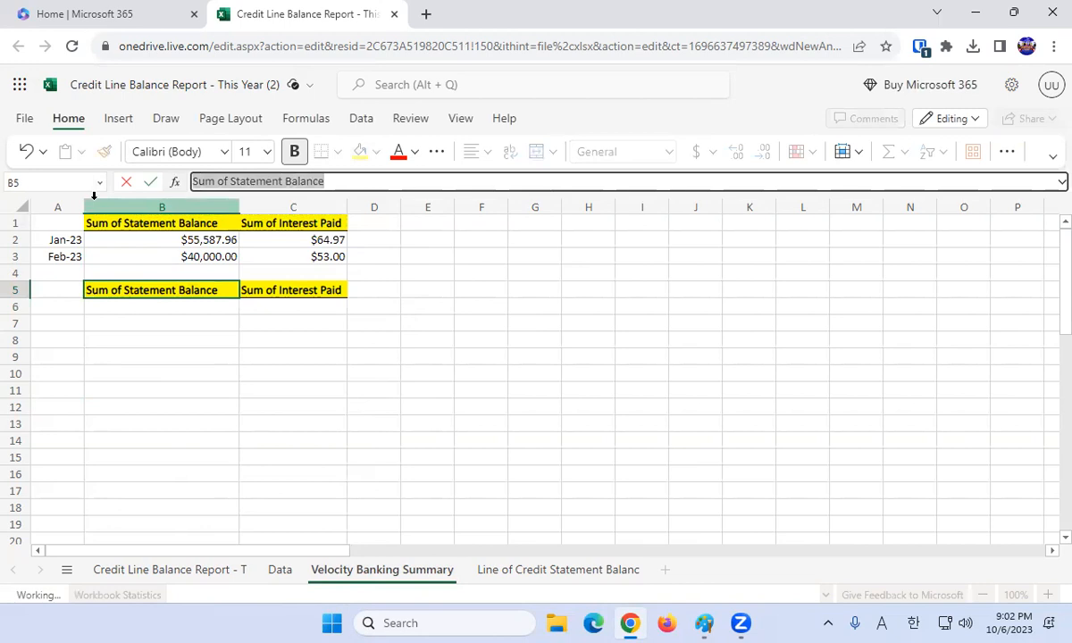
text(Paid Off Balance)
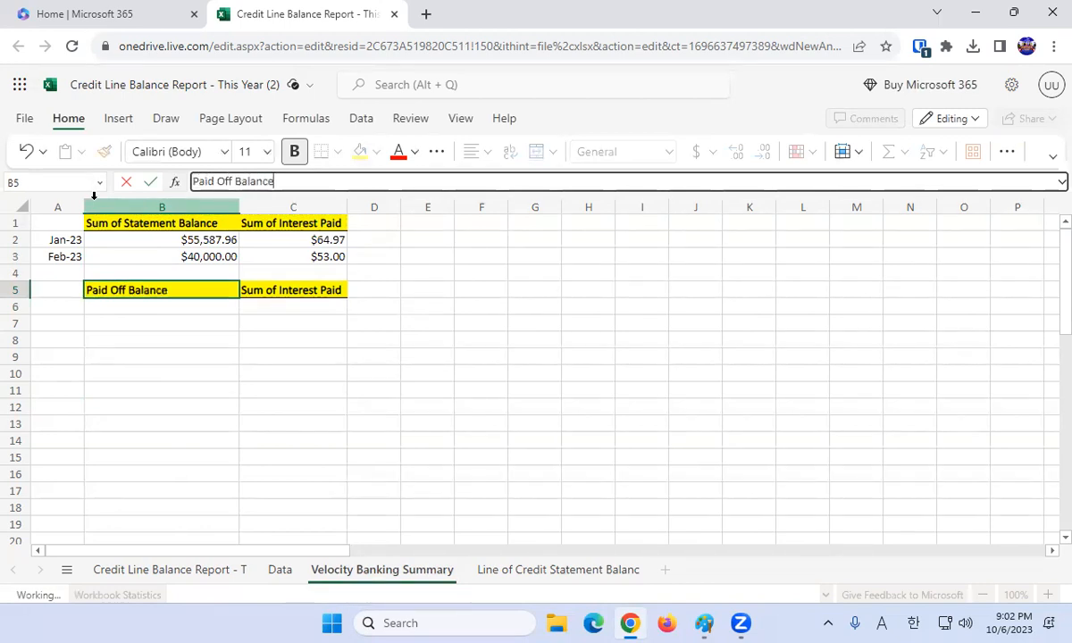
key(Return)
key(Up)
key(Right)
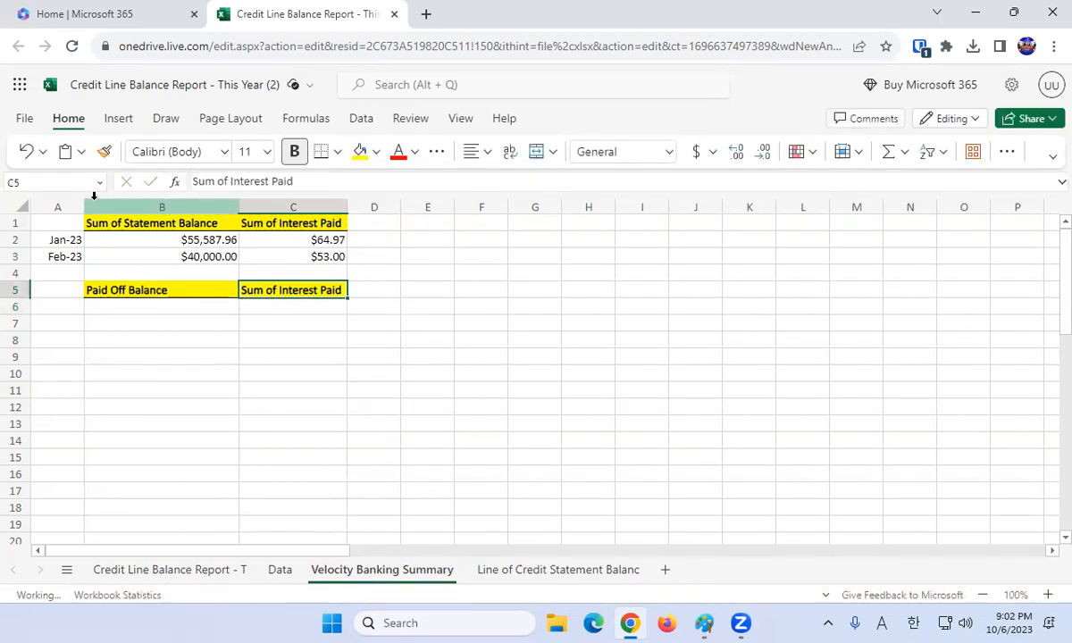
- Change the copied heading in C5 to Total Sum of Interest Paid
click(198, 183)
text(Total)
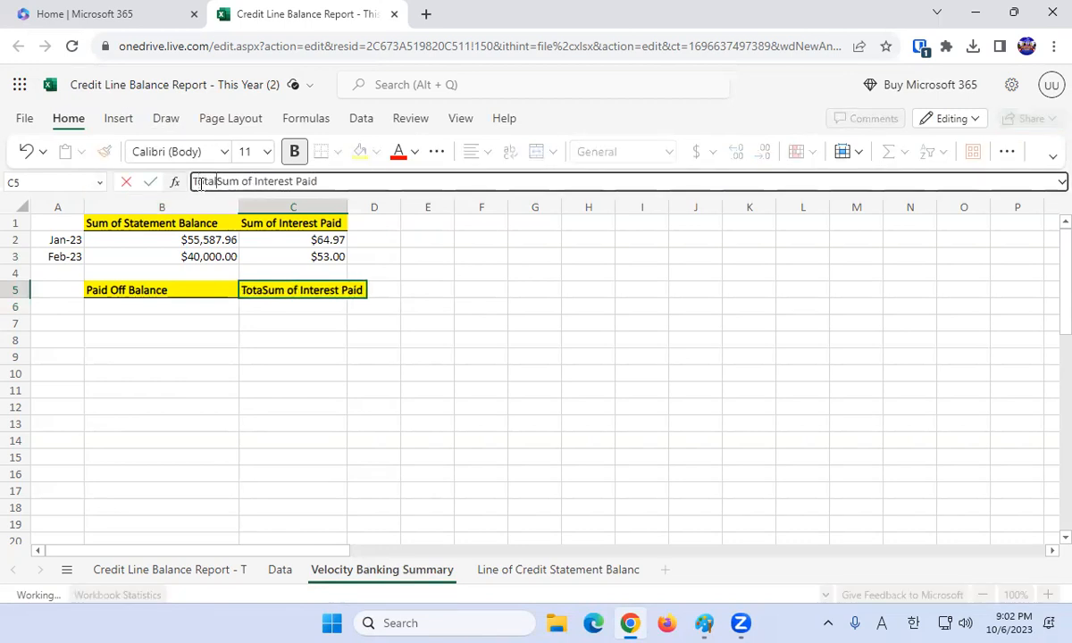
key(Return)
key(Up)
key(Down)
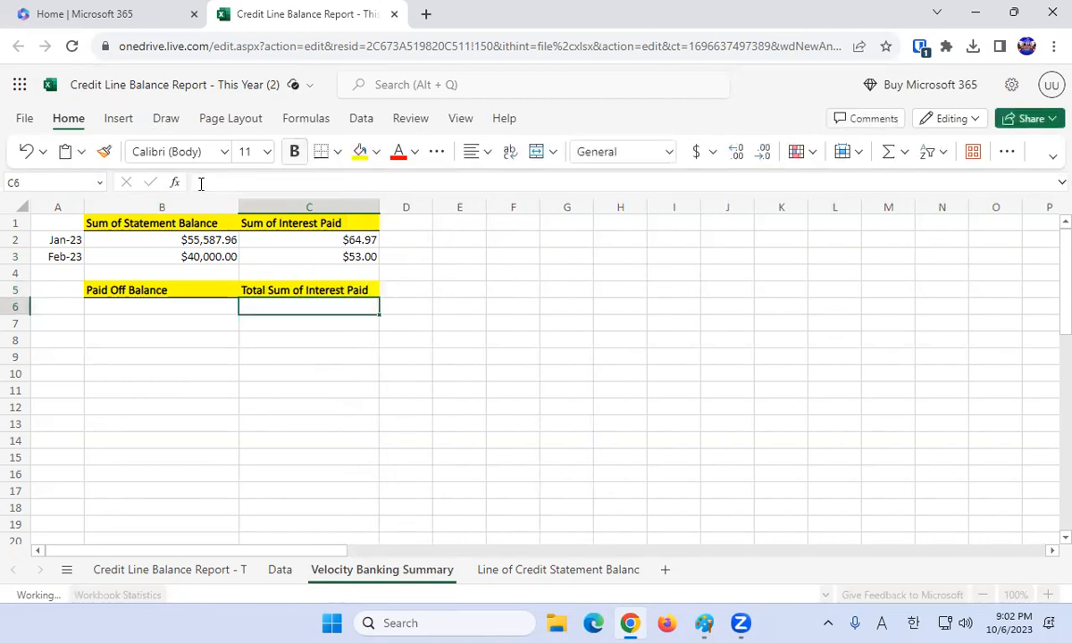
- Enter the formula =B2-B3 in B6 to calculate the paid-off balance
key(Down)
key(Left)
key(Up)
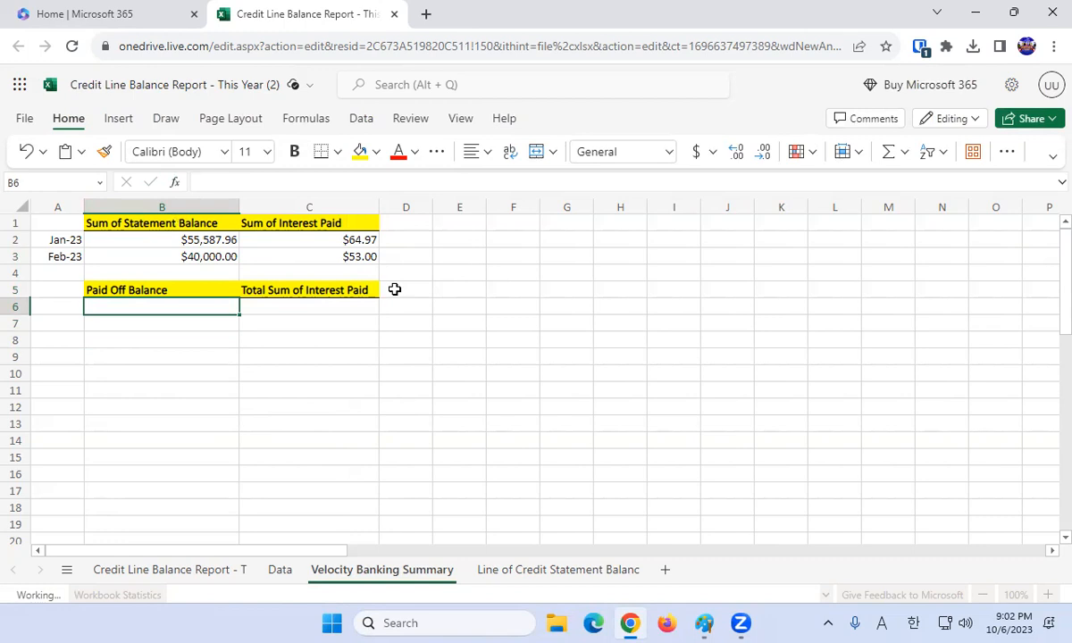
text(=b2)
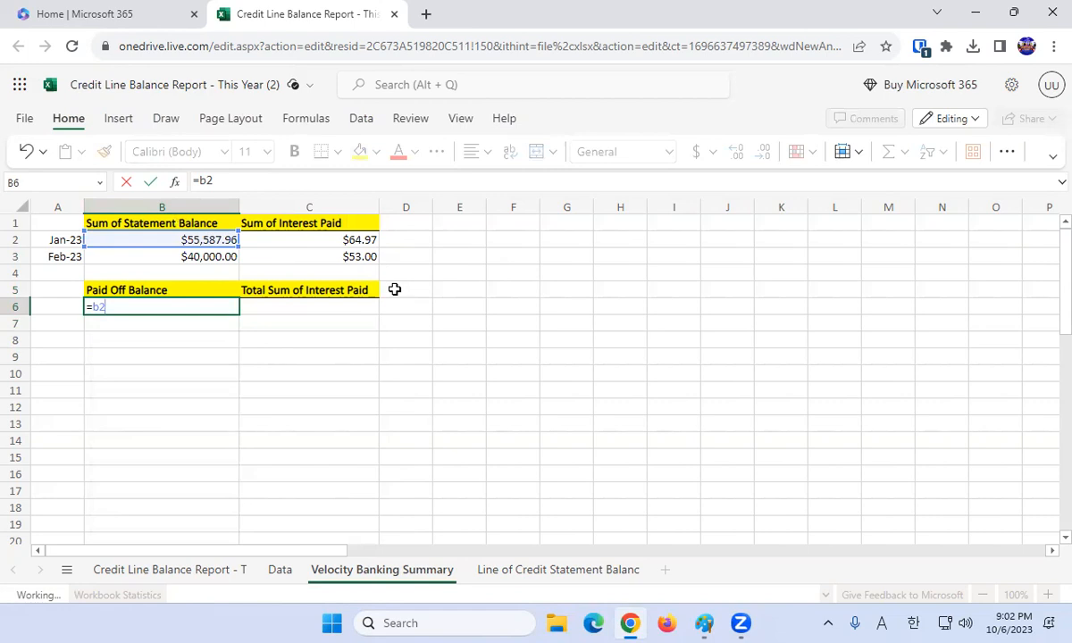
text(-b3)
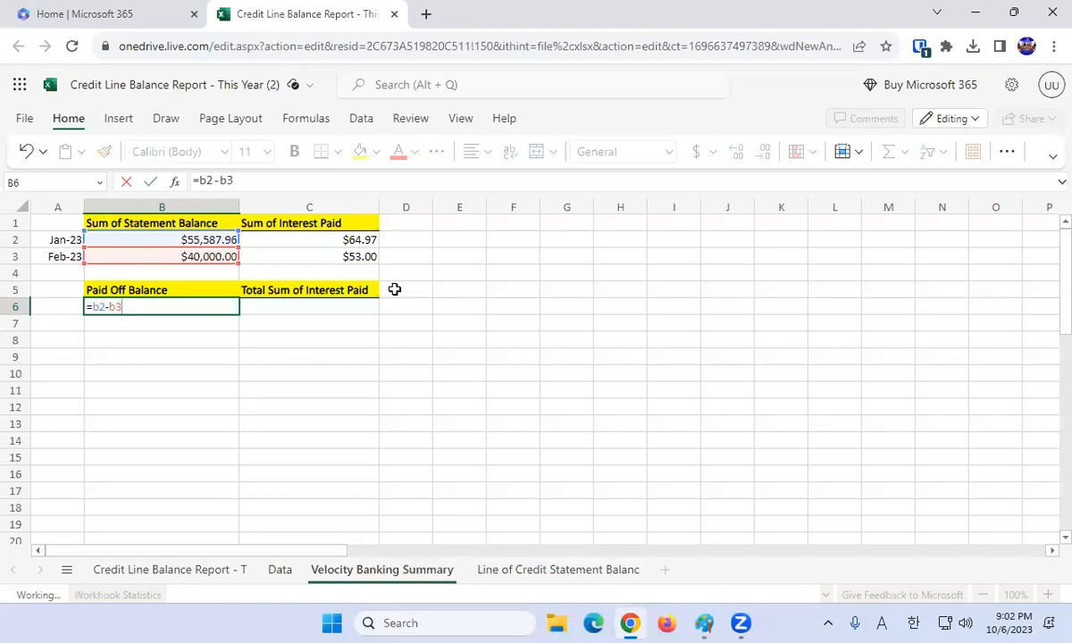
key(Return)
key(Up)
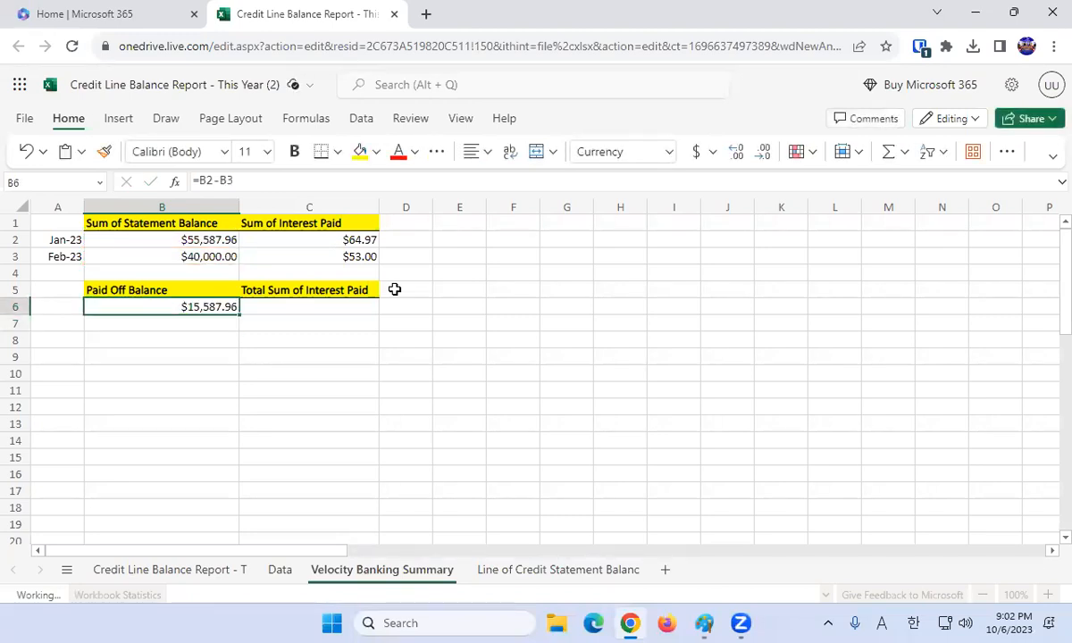
- Shorten the heading in C1 to Interest Paid
key(Right)
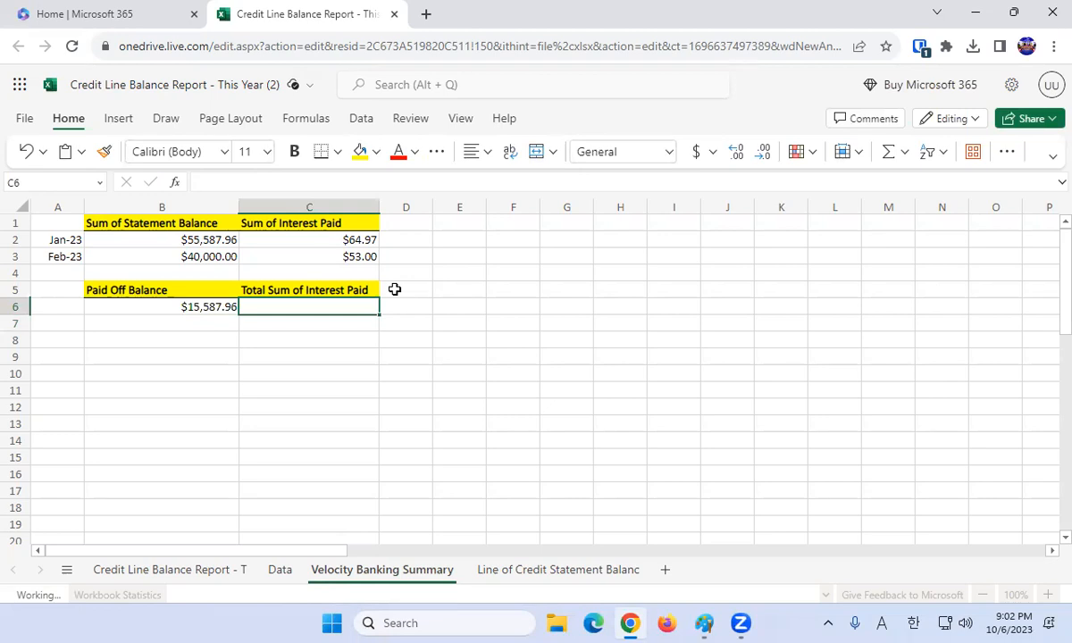
double_click(274, 224)
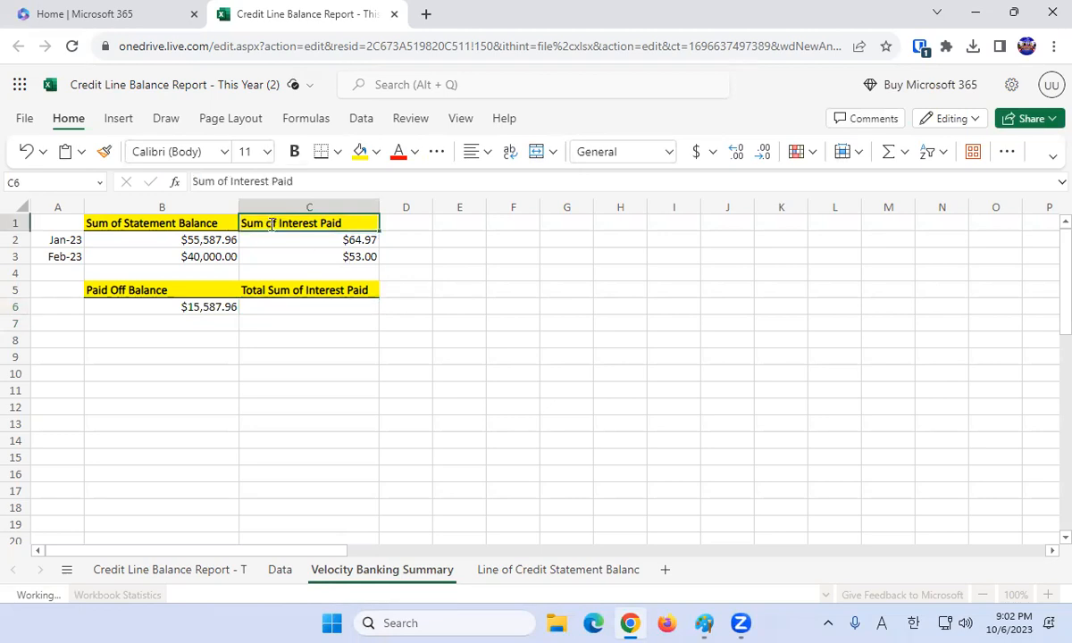
drag(276, 224, 243, 237)
key(BackSpace)
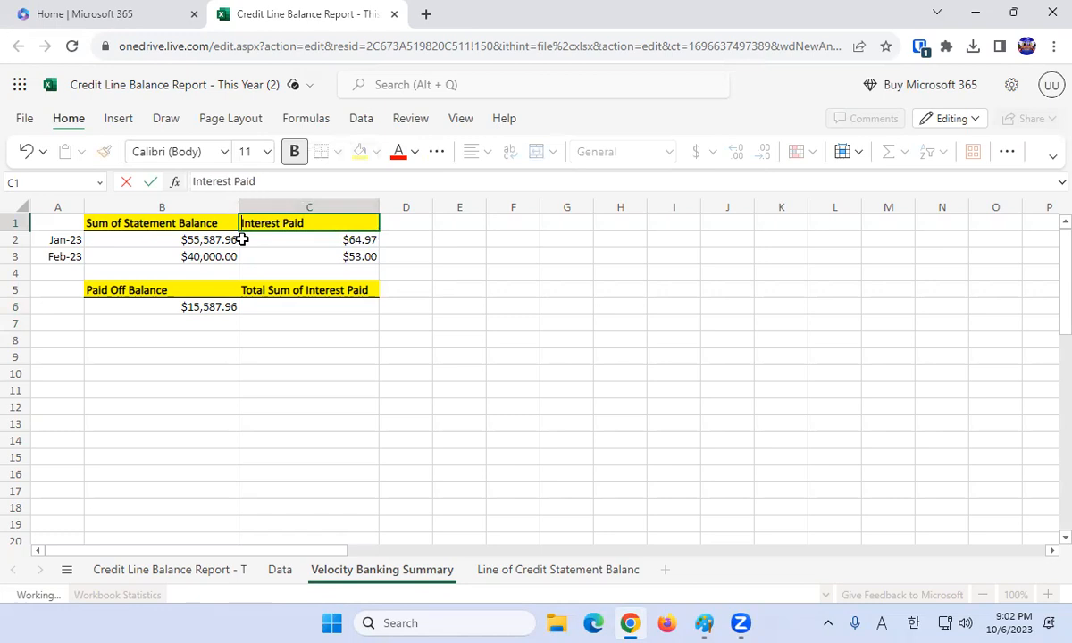
key(Return)
- Enter the formula =SUM(C2:C3) in C6 to total the interest paid
key(Down)
key(Down)
key(Down)
key(Down)
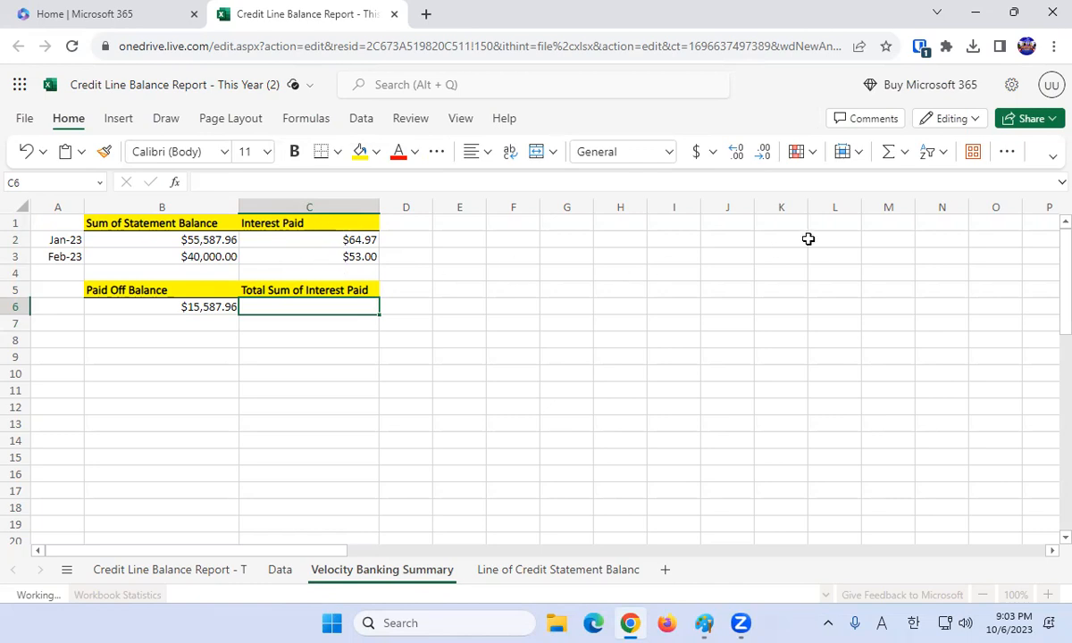
click(890, 153)
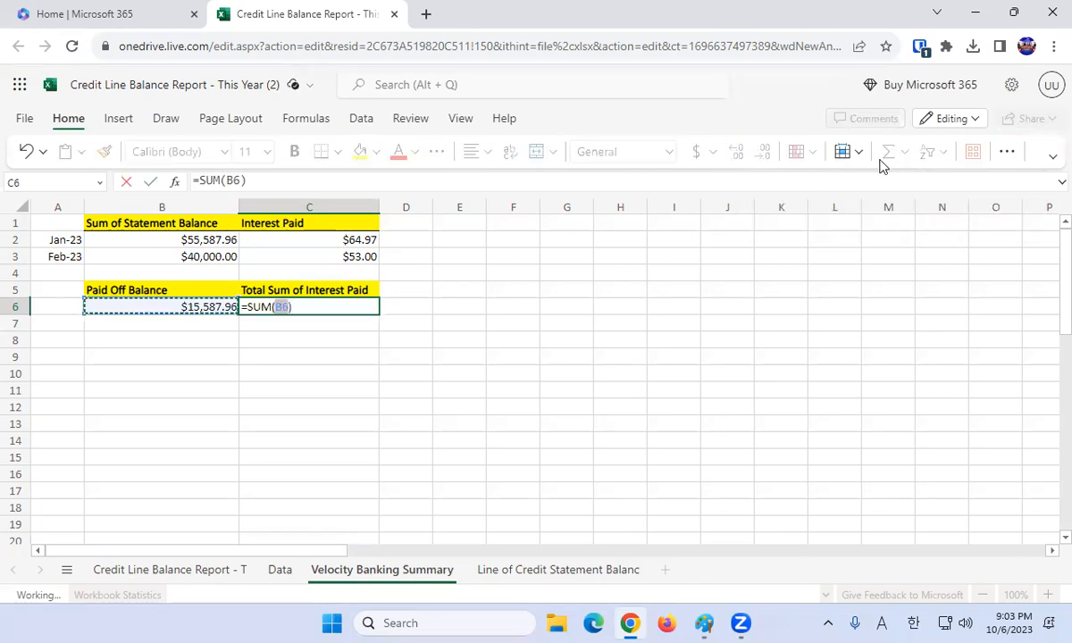
key(Escape)
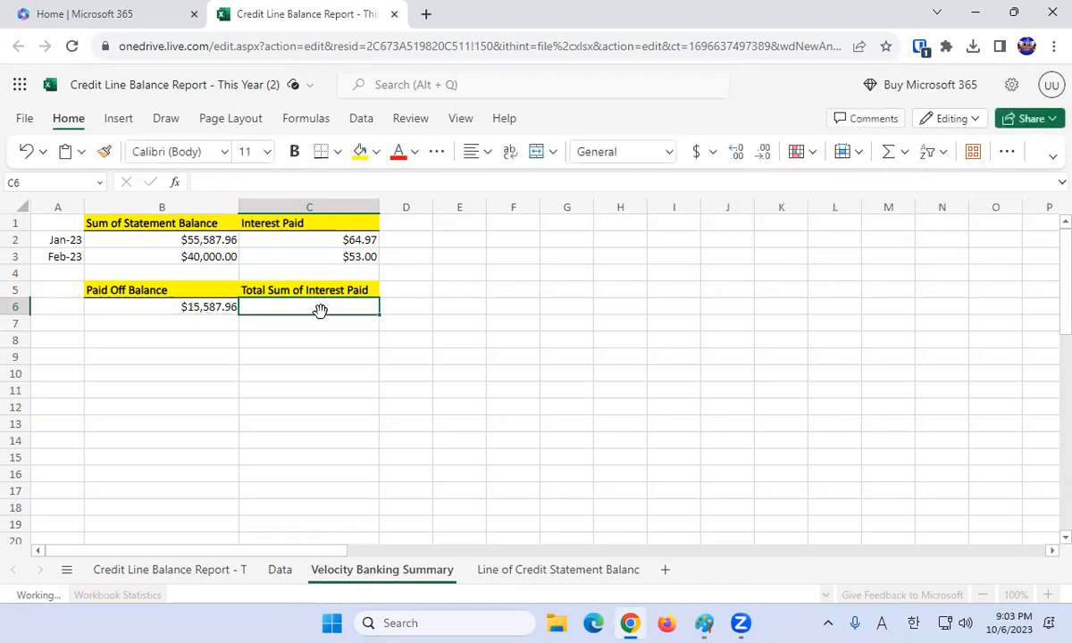
text(=c)
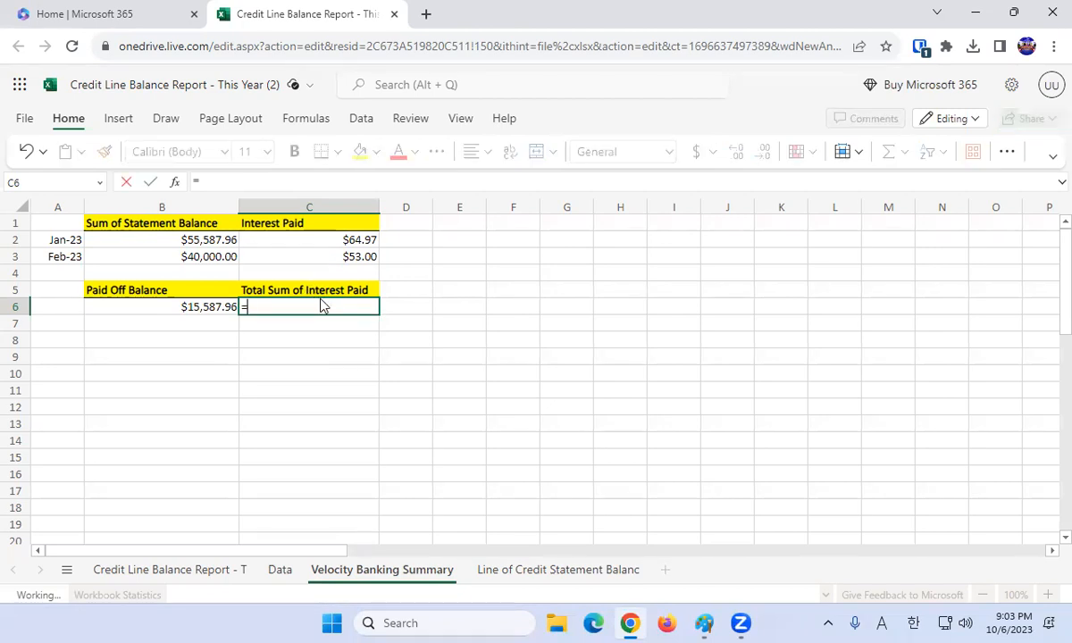
key(BackSpace)
text(sum(c2)
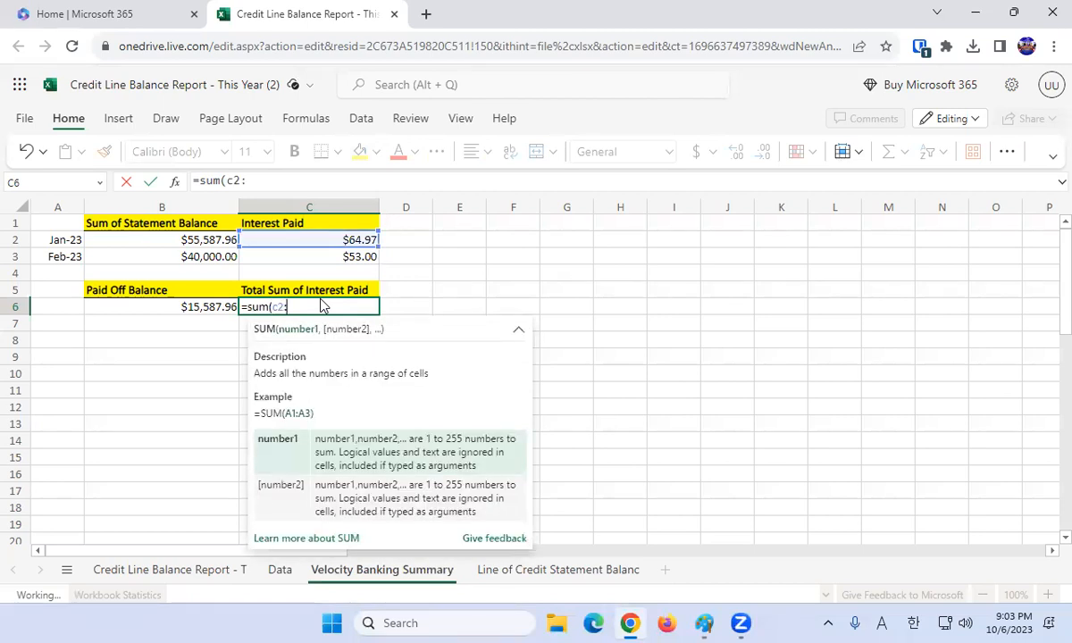
text(:c3))
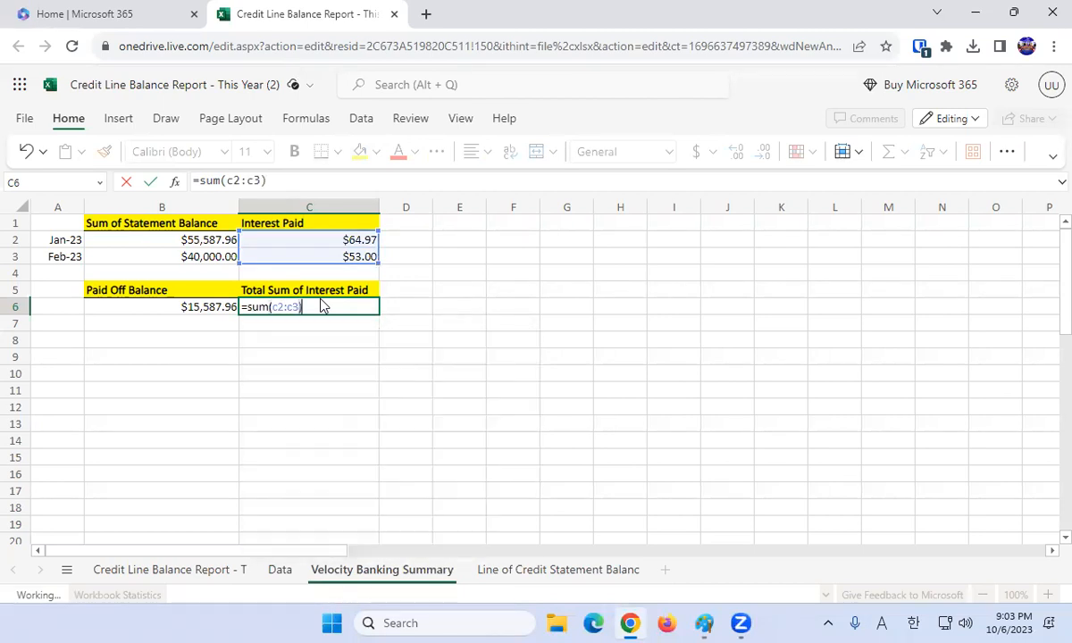
key(Return)
click(318, 301)
key(Return)
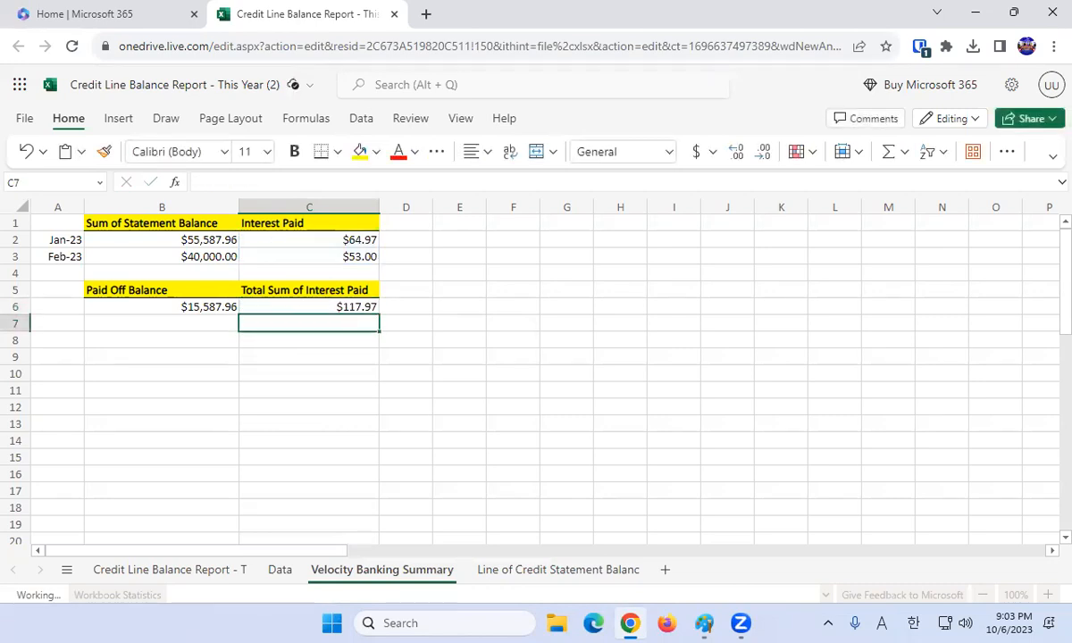
- Review the formulas in B6 and C6 and the monthly statement balances in B2:B3 of the Velocity Banking Summary sheet
key(Up)
key(Left)
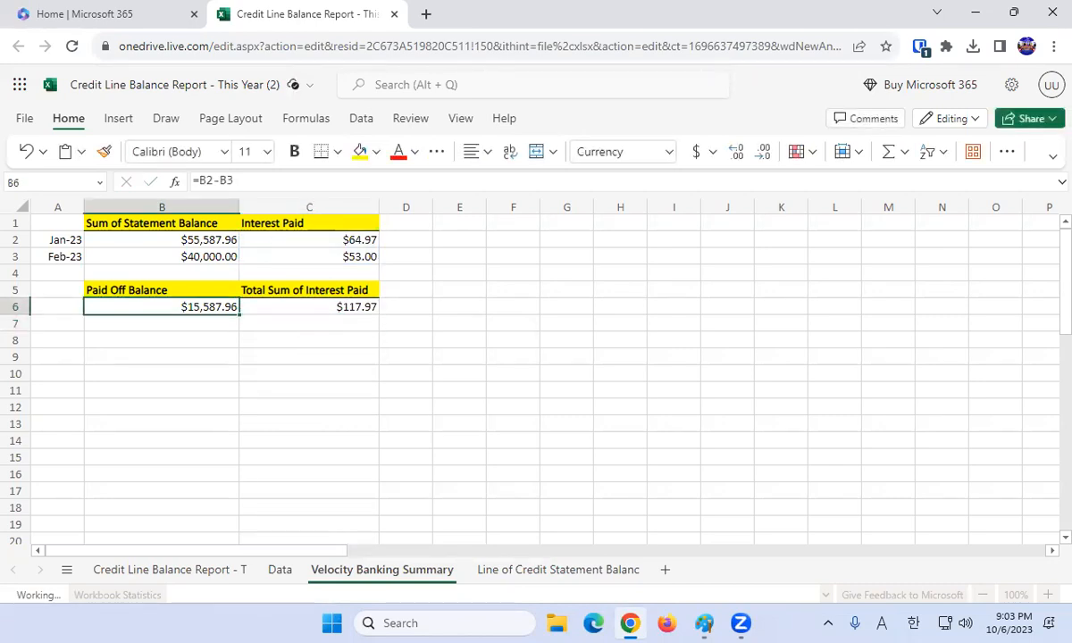
click(318, 301)
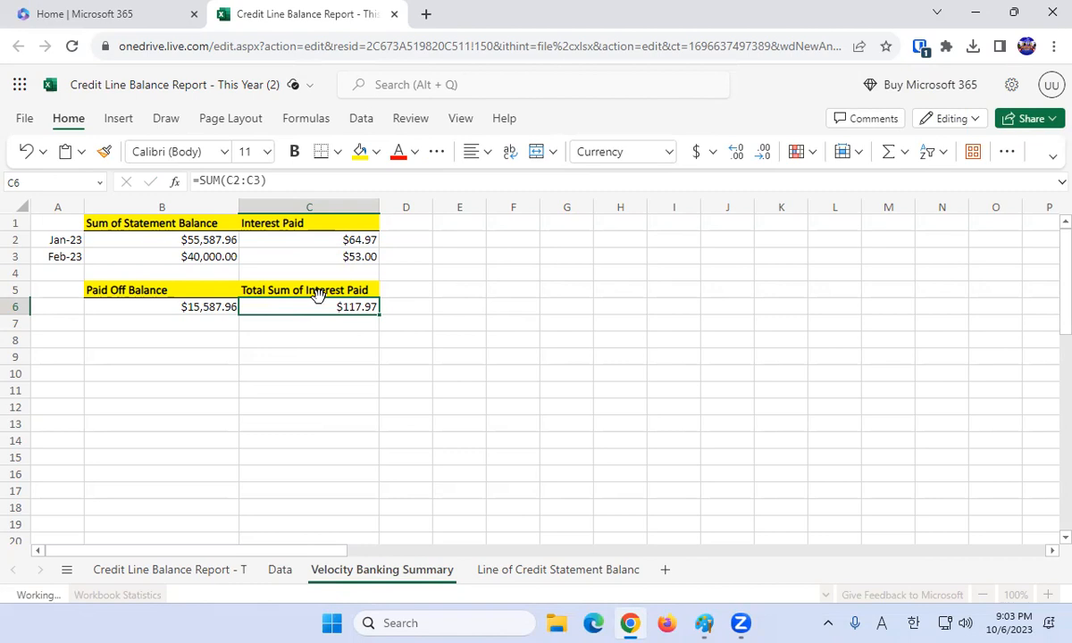
key(Left)
key(Right)
key(Left)
key(Up)
key(Up)
key(Up)
key(Up)
key(Down)
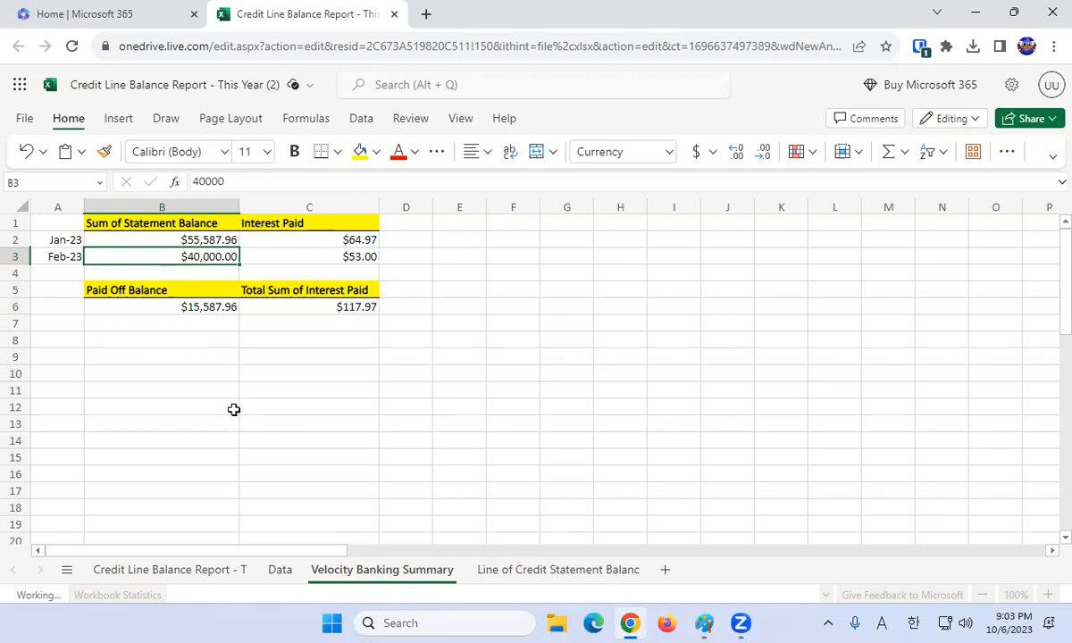
- Look over the Data sheet, then examine the Paid Off Balance and Total Interest Paid formulas on the Credit Line Balance Report sheet
click(275, 570)
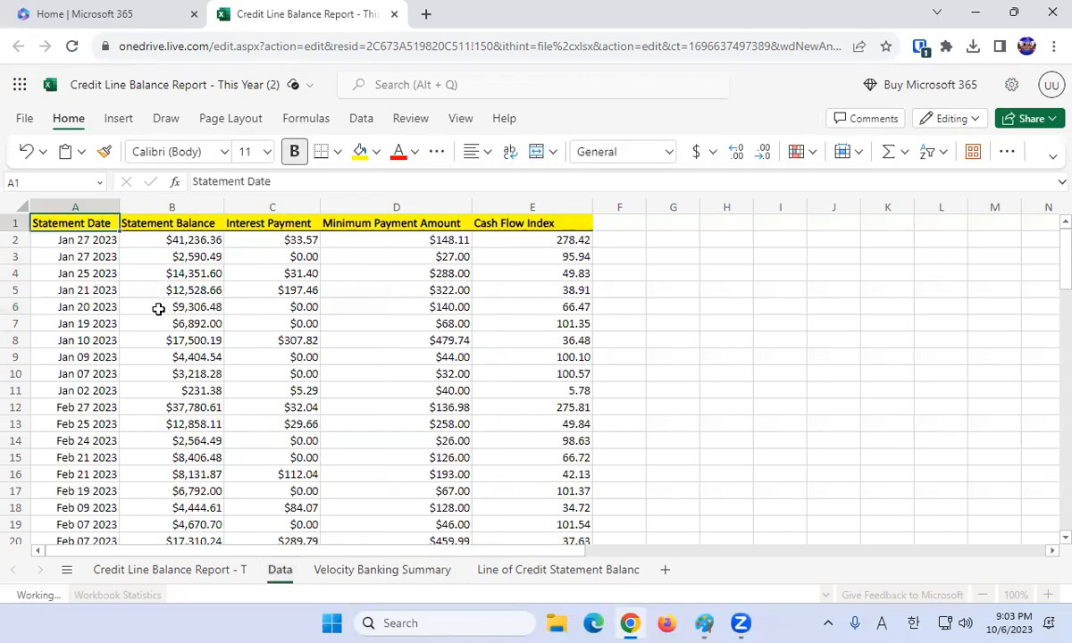
scroll(156, 307, down, 15)
click(191, 569)
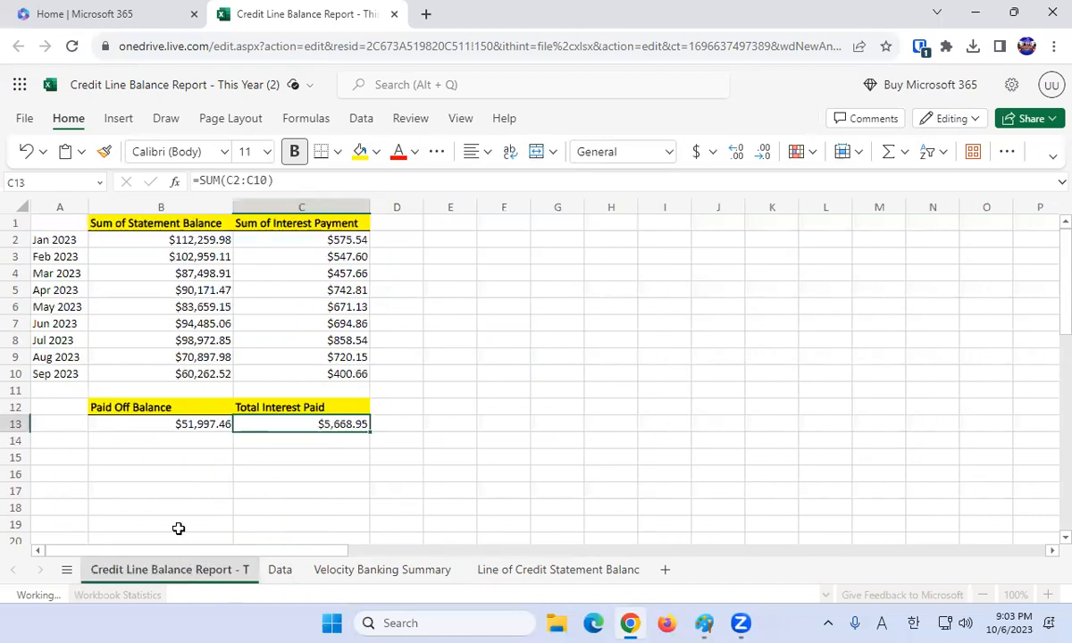
click(151, 426)
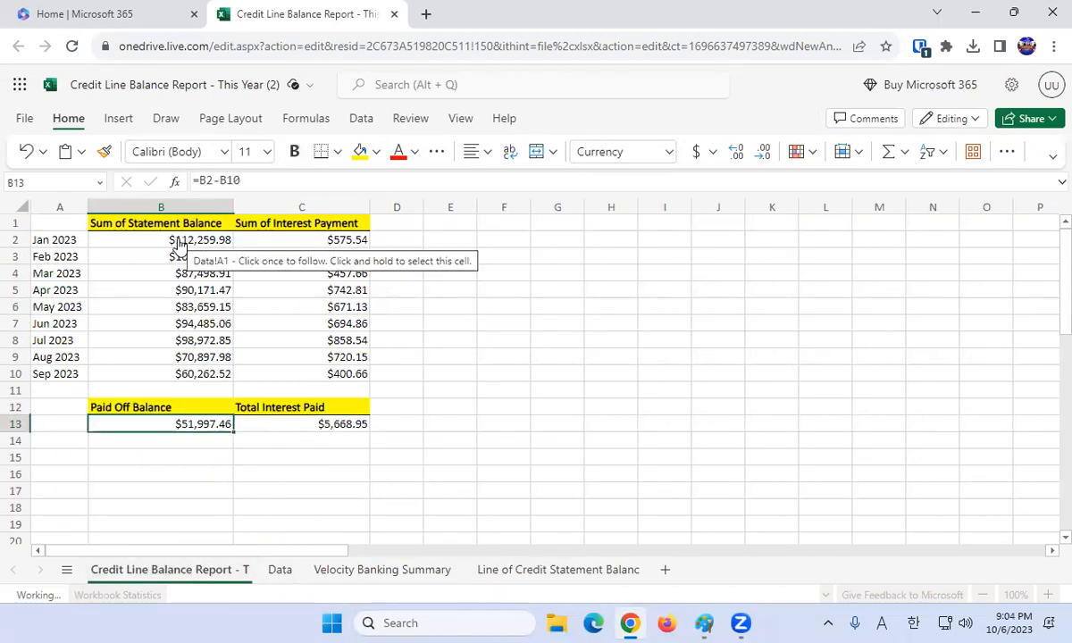
click(284, 424)
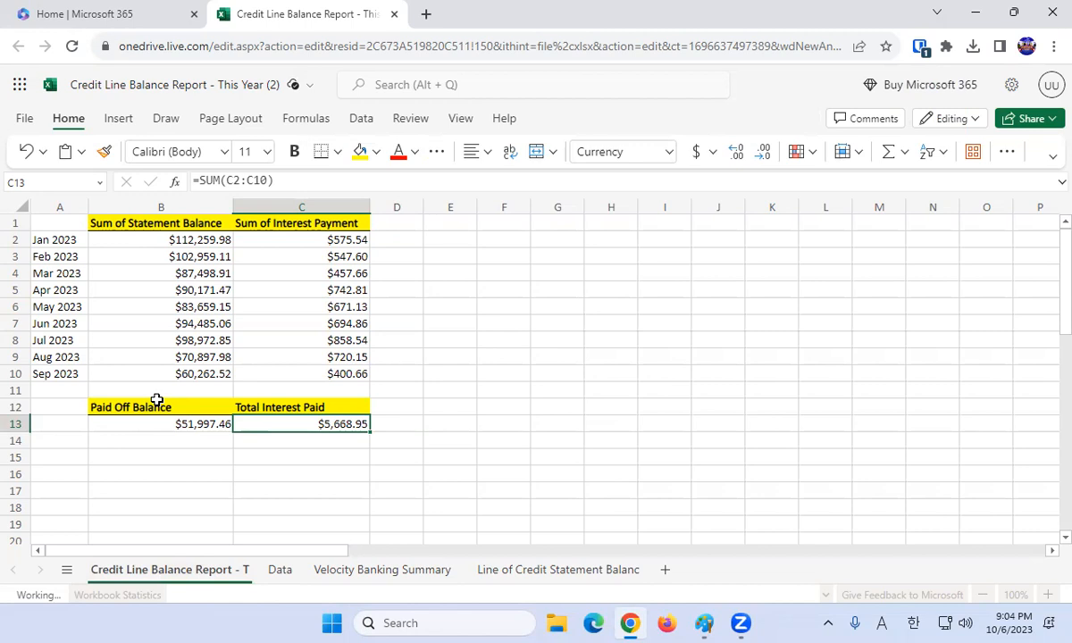
- Color the Apr 2023 statement balance in B5 of the Credit Line Balance Report sheet red
key(Up)
key(Up)
key(Up)
key(Left)
key(Up)
key(Up)
key(Up)
key(Up)
key(Up)
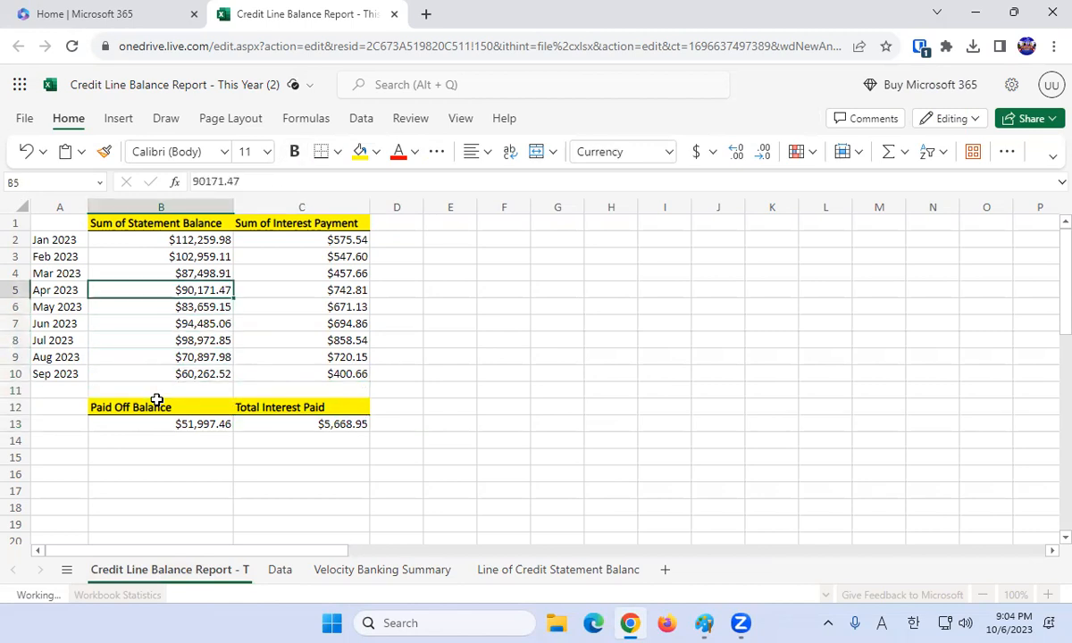
key(Up)
key(Down)
click(399, 152)
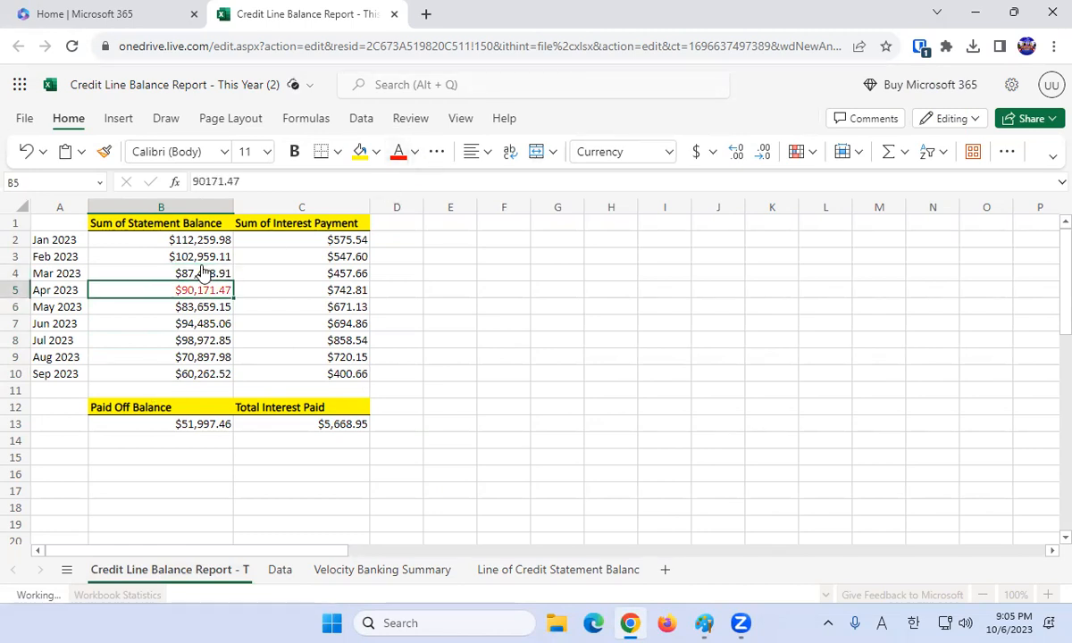
- Color the Jun 2023 and Jul 2023 statement balances in B7 and B8 red on the Credit Line Balance Report sheet
click(192, 309)
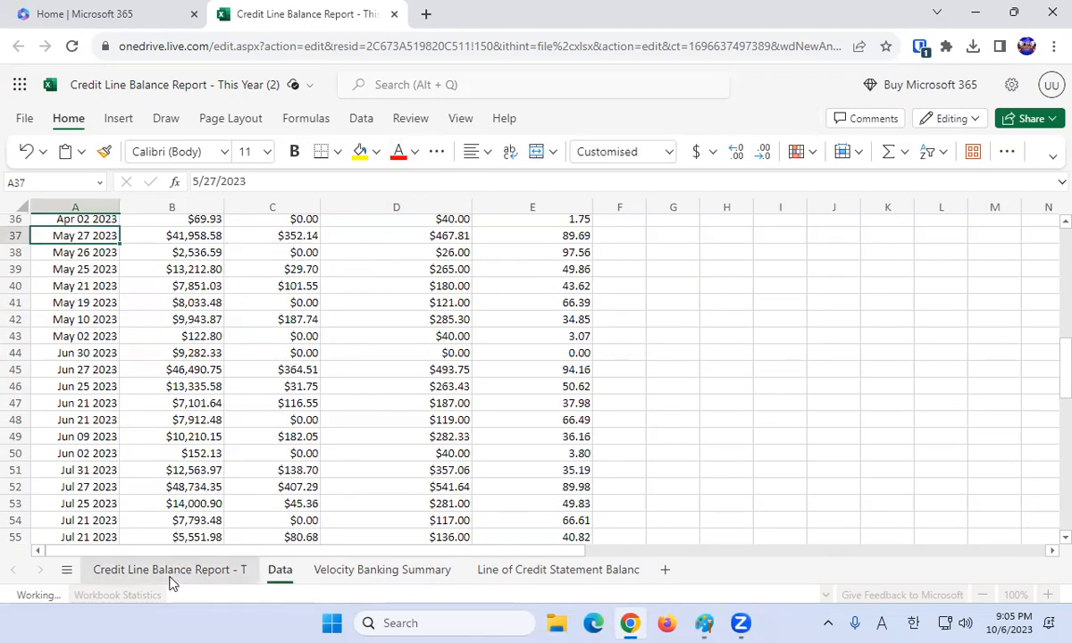
click(170, 570)
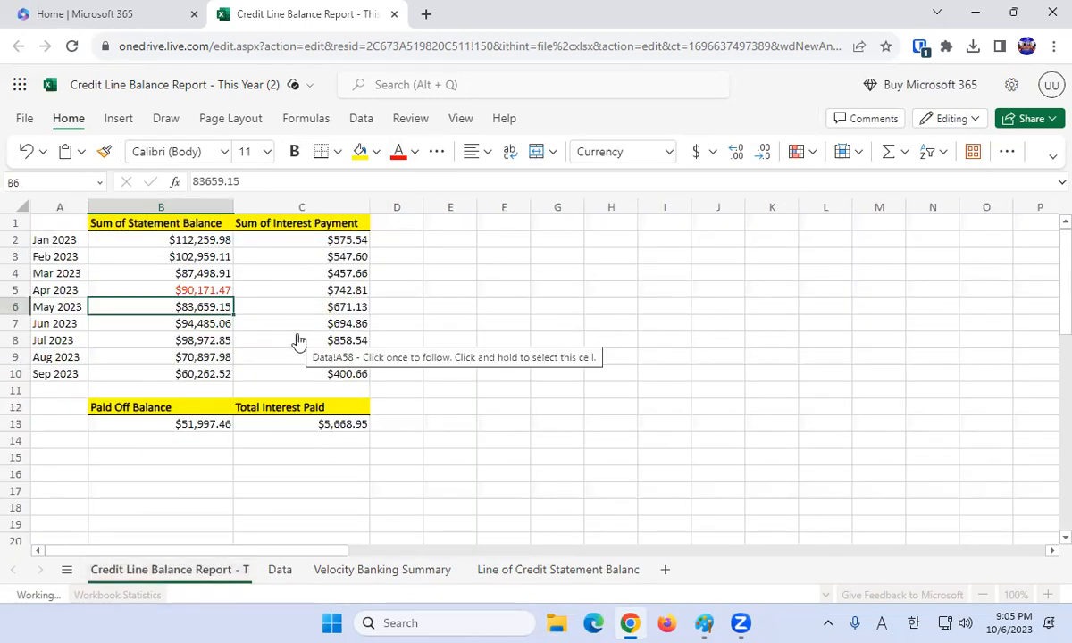
key(Down)
click(397, 152)
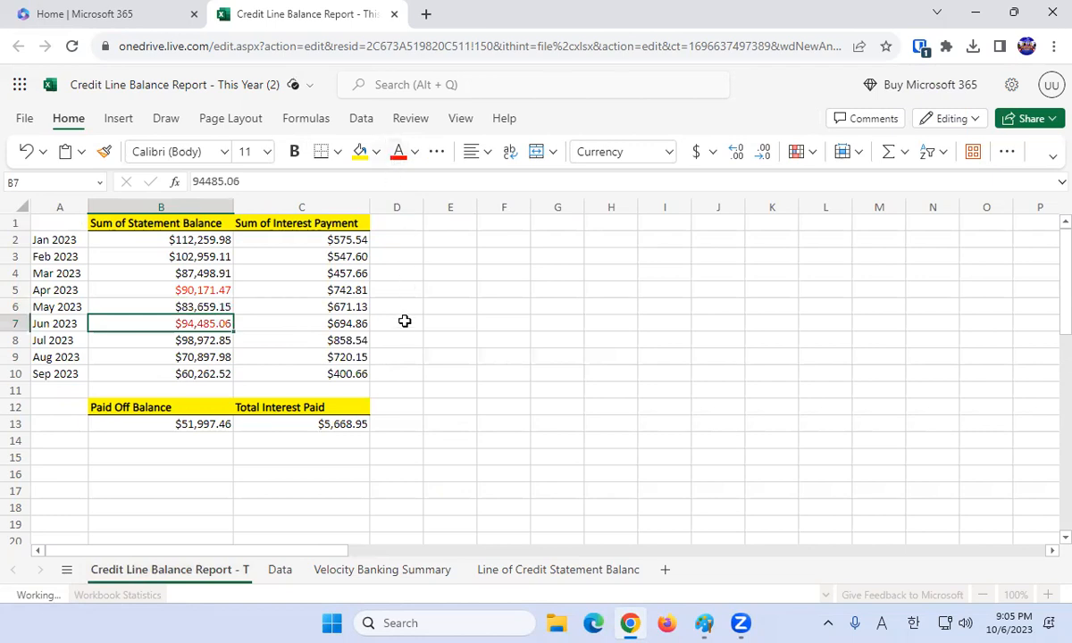
key(Down)
click(396, 153)
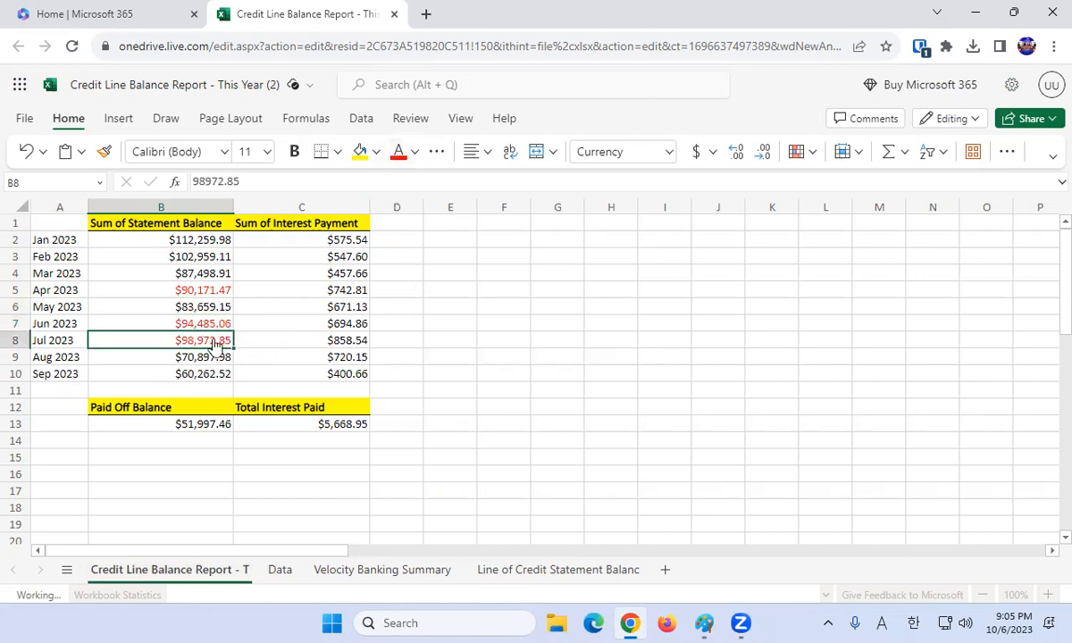